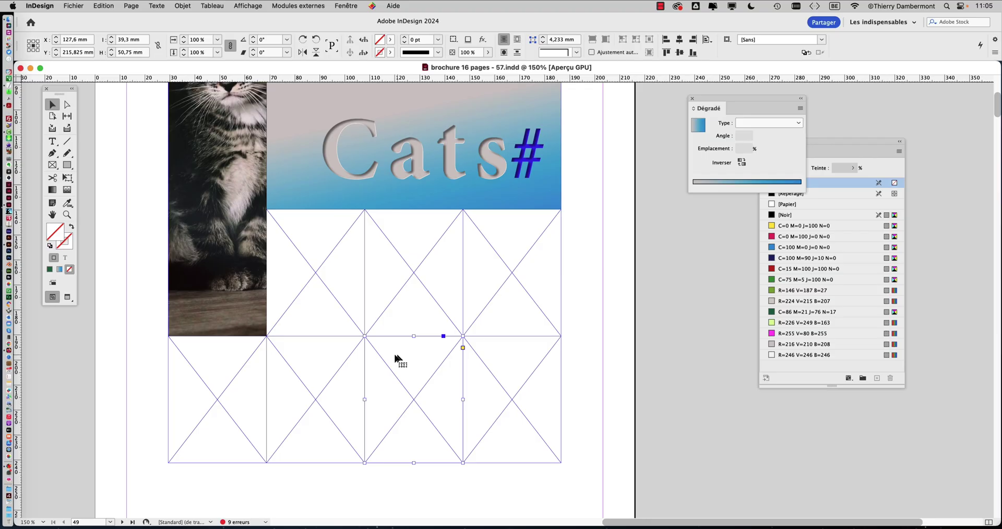
Delete the last two empty frames of the bottom row of the image grid.
scroll(391, 355, down, 4)
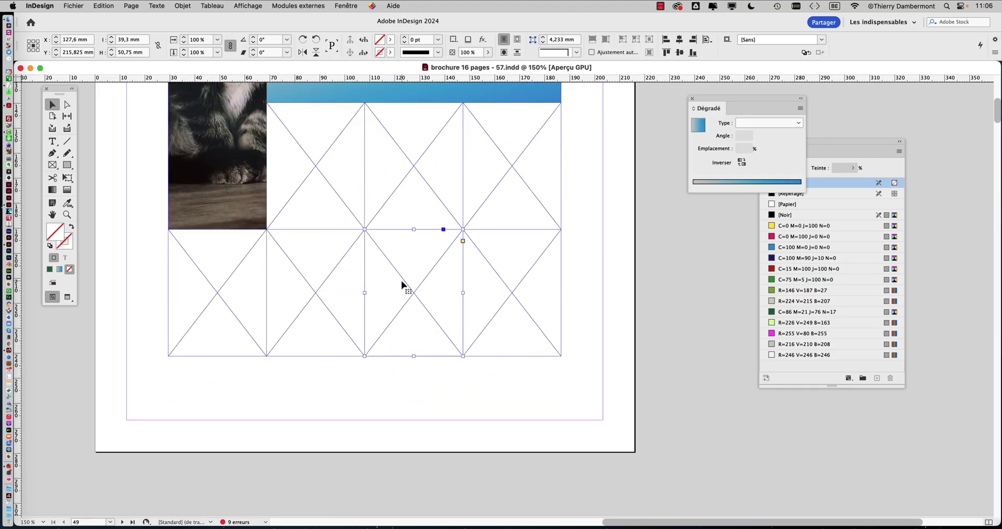
drag(403, 286, 495, 277)
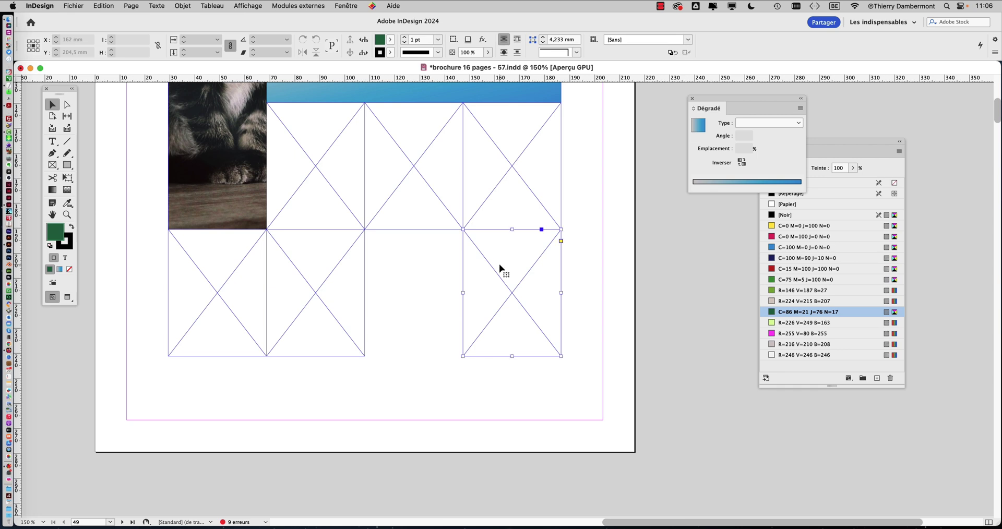
key(Delete)
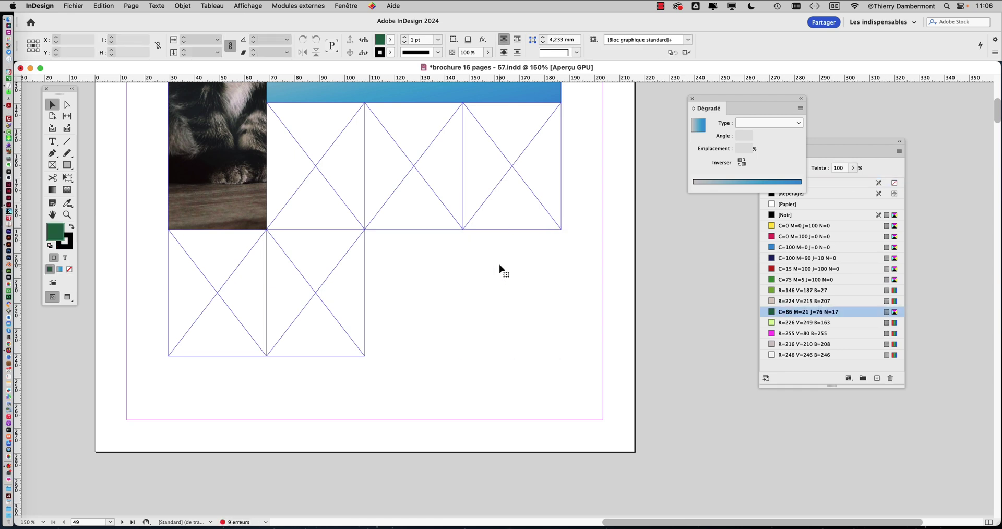
Widen the second empty frame of the bottom row to 117.9 mm, reaching the grid's outer edge.
click(347, 279)
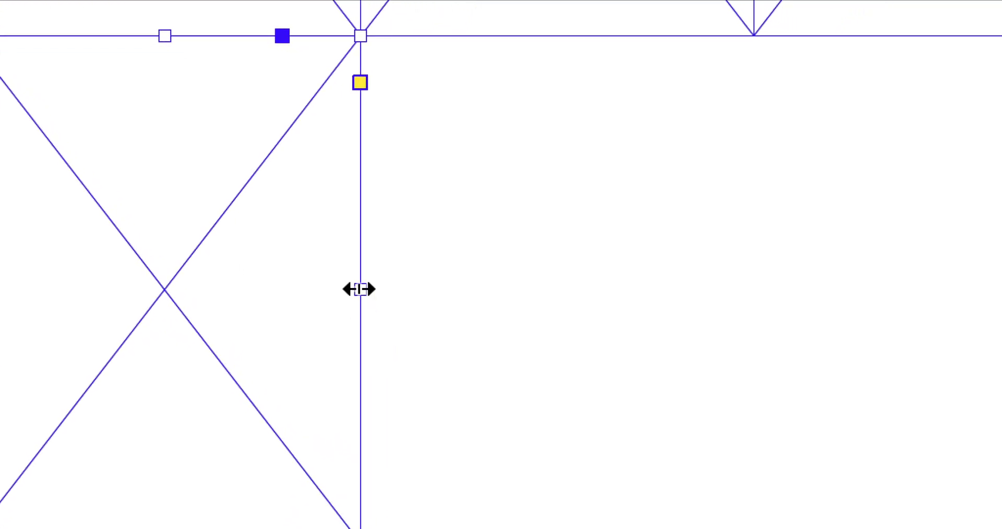
drag(360, 289, 515, 285)
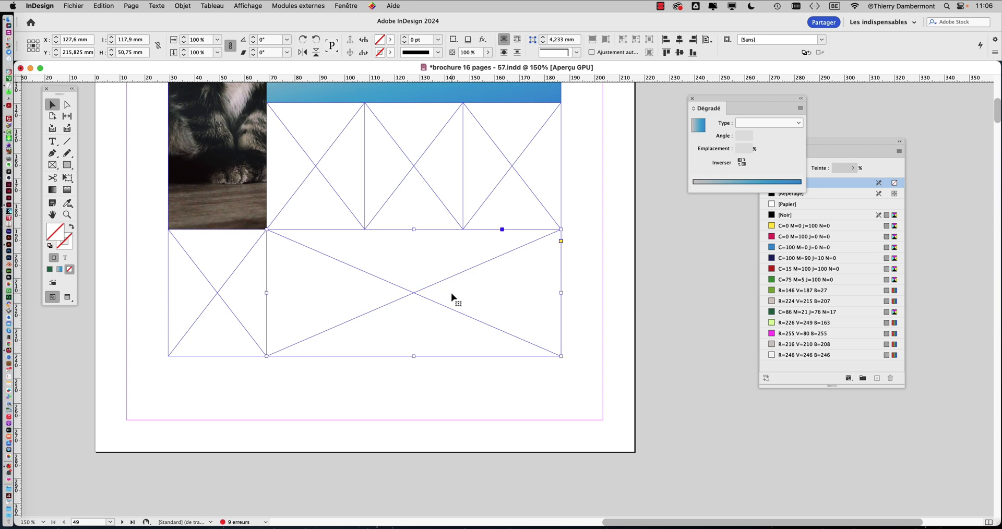
Select the gradient-filled Cats title frame and show the Object Styles list beside the page.
scroll(487, 354, up, 3)
scroll(487, 353, right, 2)
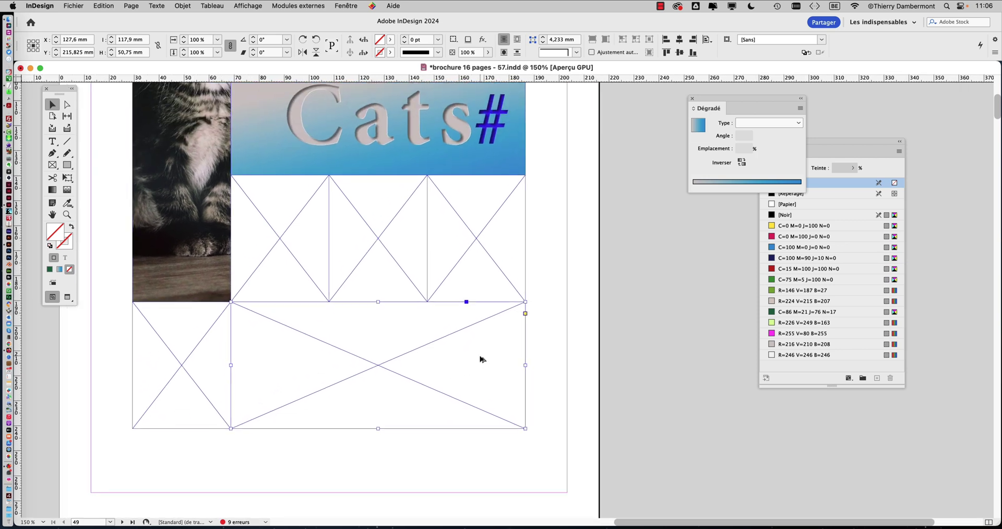
scroll(480, 359, down, 1)
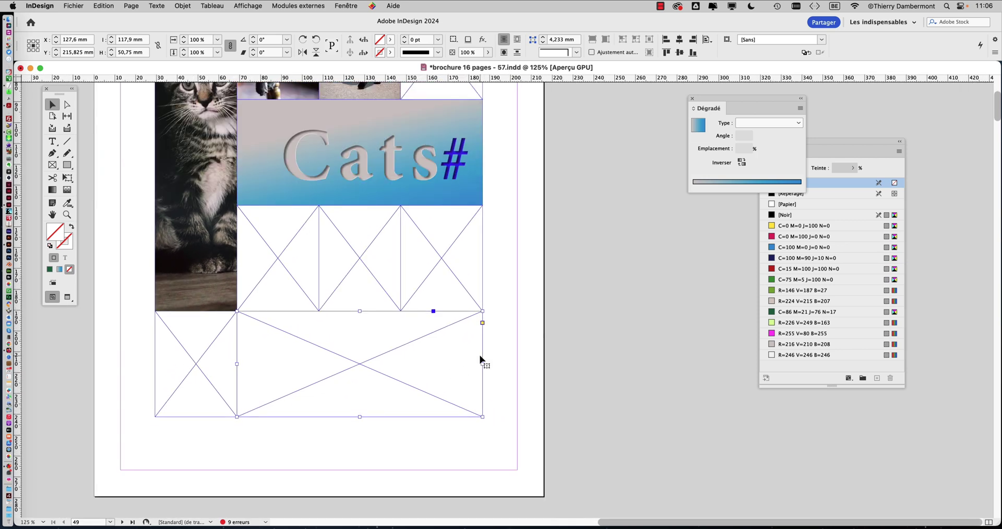
click(274, 179)
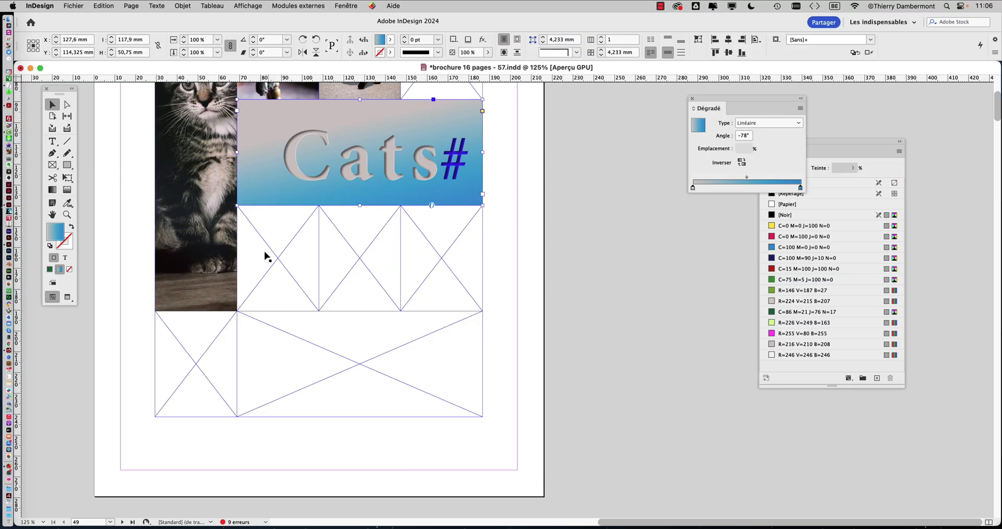
click(295, 364)
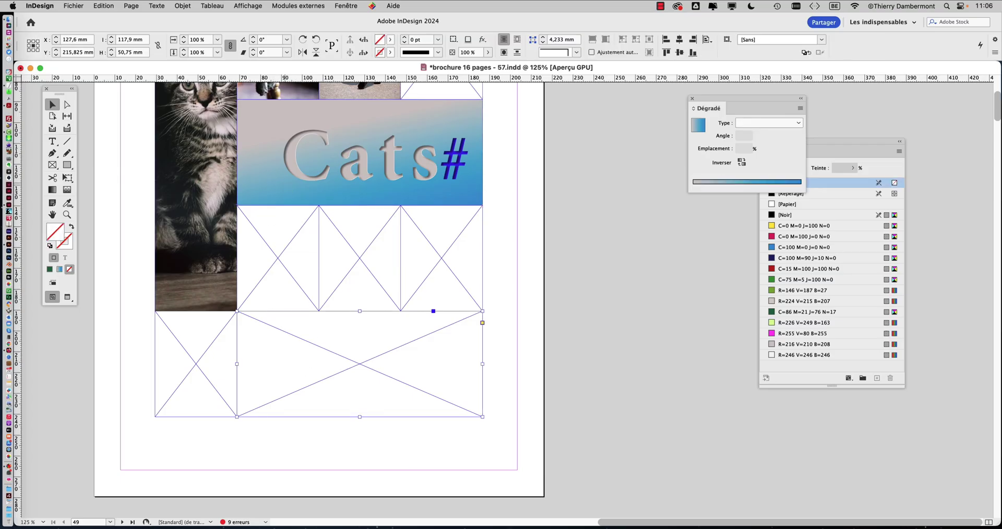
click(285, 187)
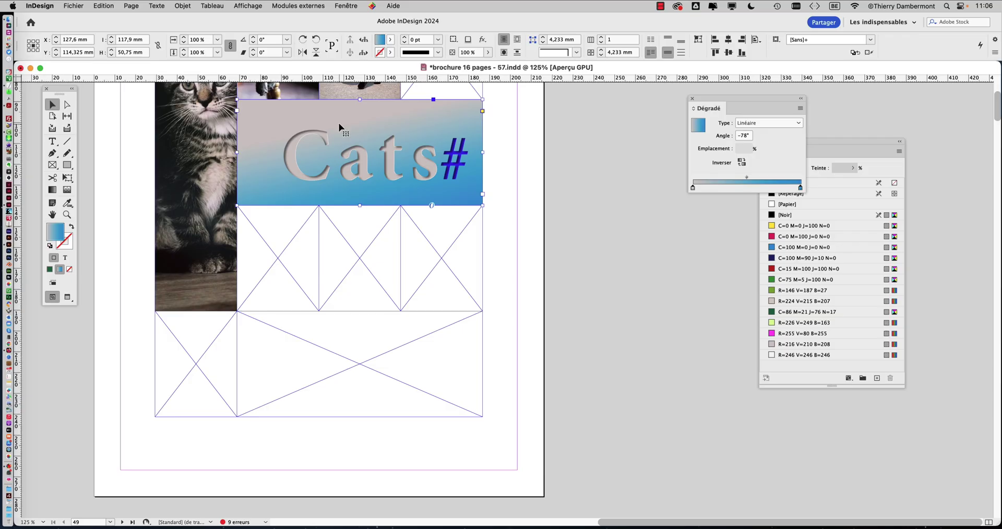
scroll(251, 125, down, 1)
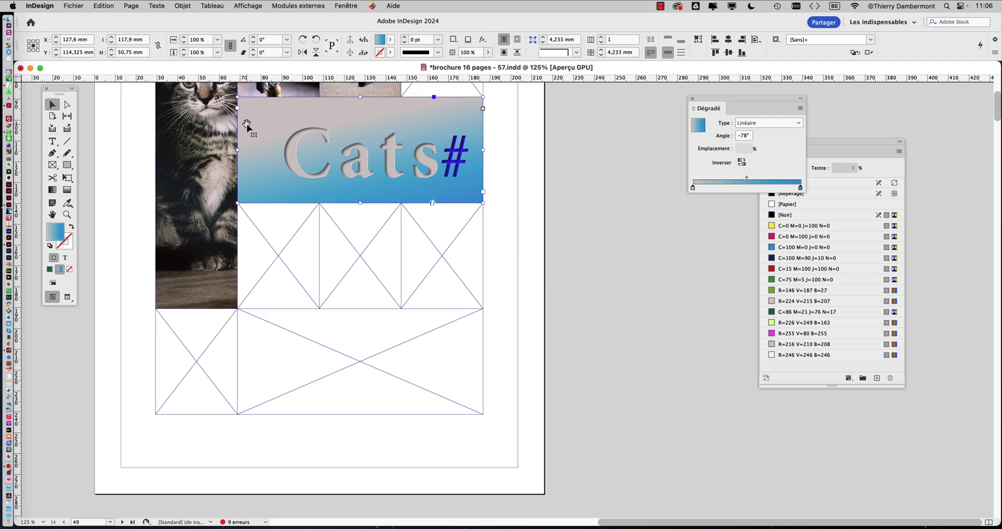
click(344, 6)
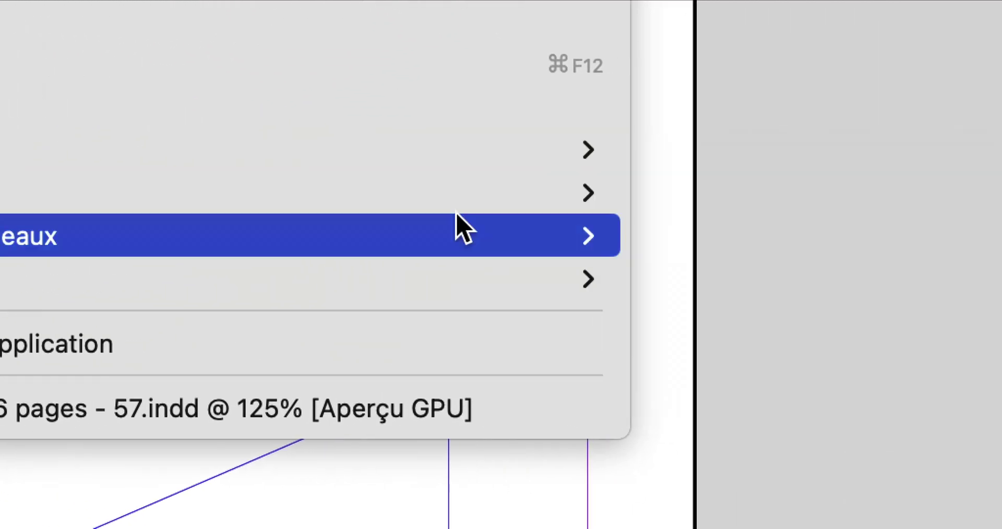
mouse_move(994, 311)
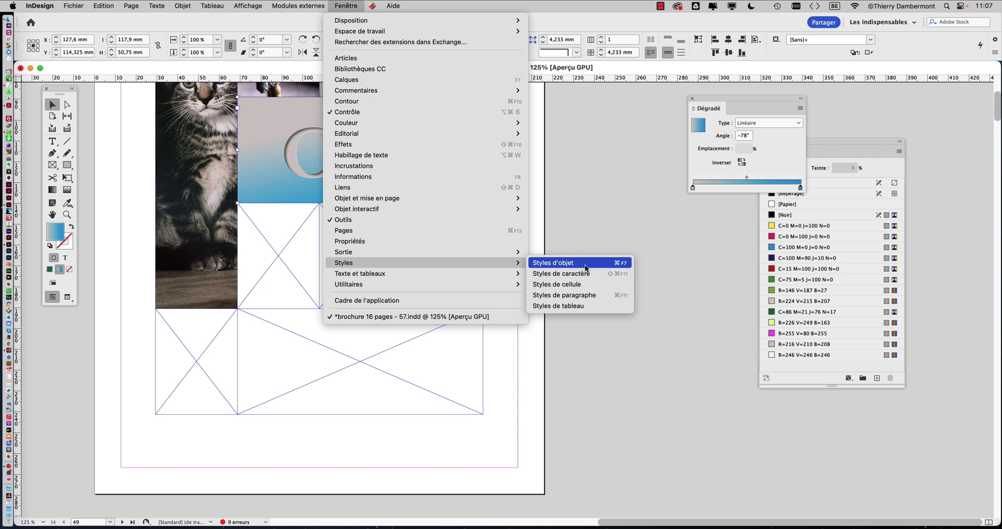
click(585, 265)
drag(232, 303, 611, 148)
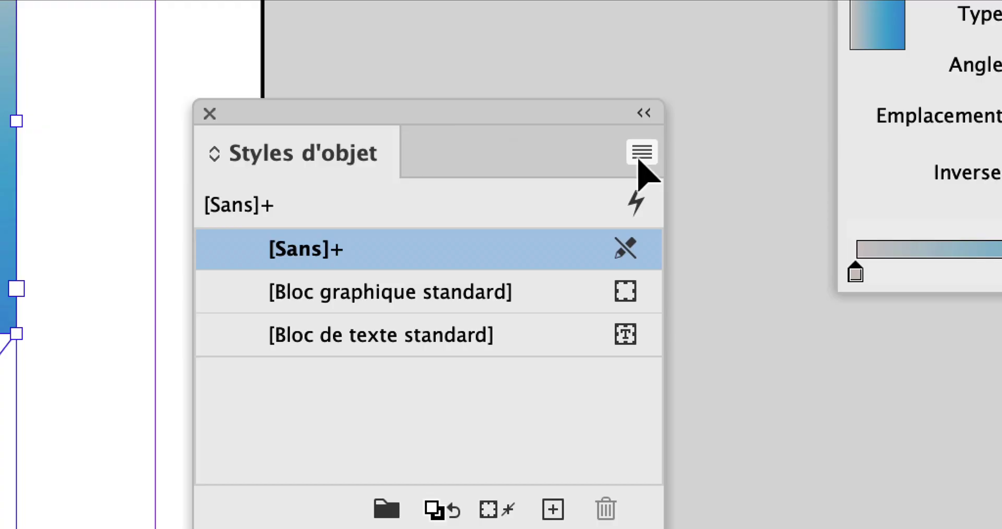
Start a new object style from the Cats frame and review its basic attributes with the page kept in view.
click(641, 155)
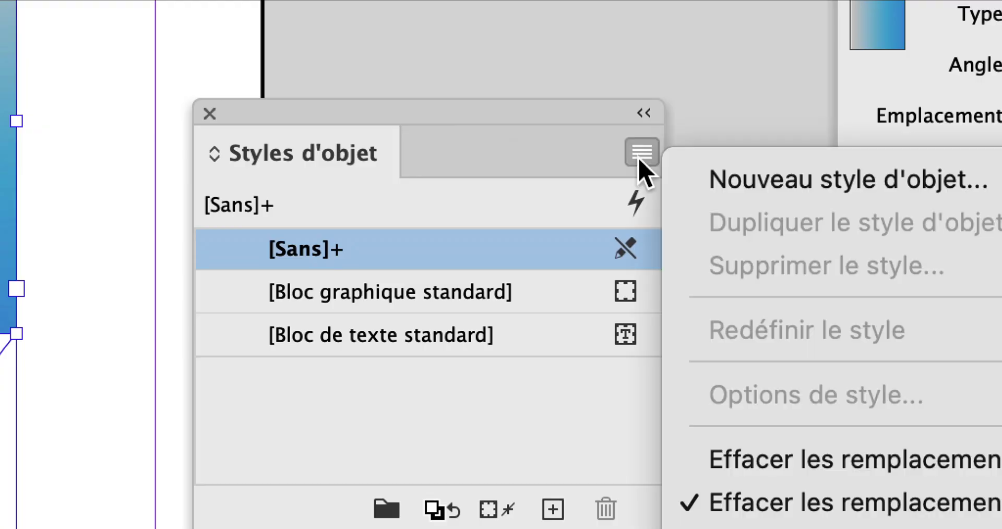
click(714, 116)
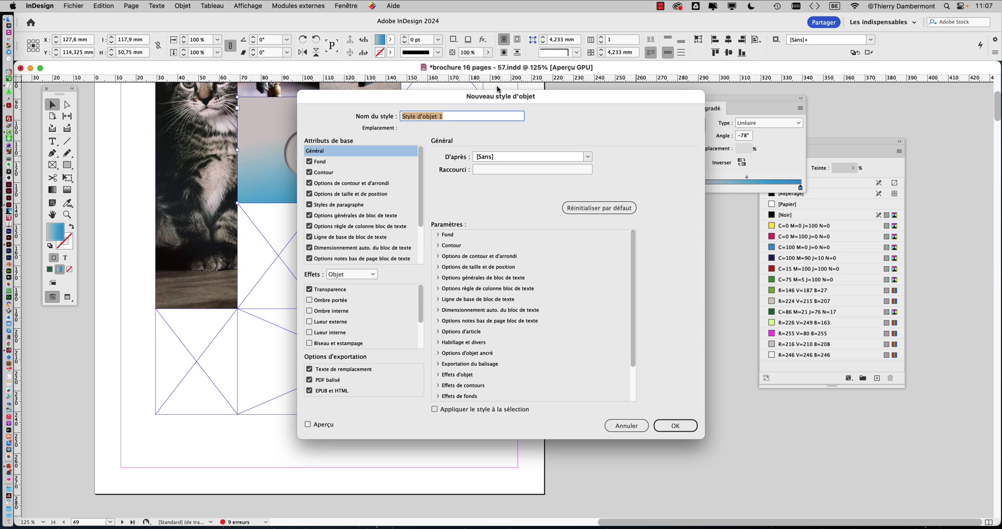
drag(497, 89, 711, 37)
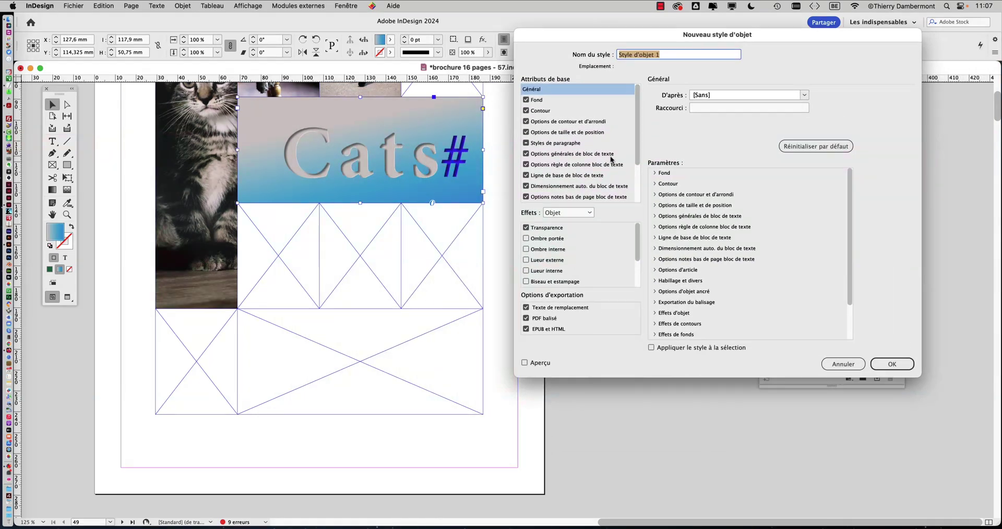
scroll(606, 166, down, 3)
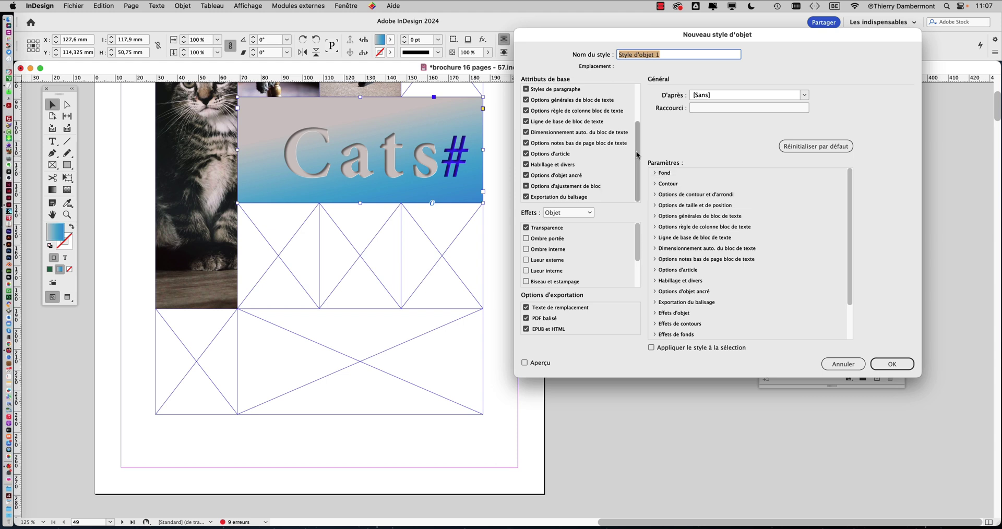
drag(638, 154, 644, 106)
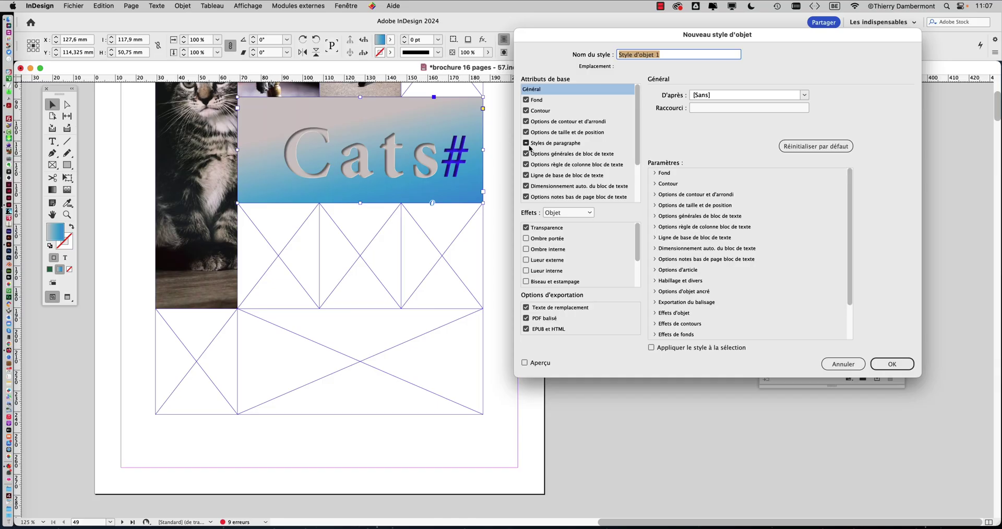
scroll(556, 154, down, 5)
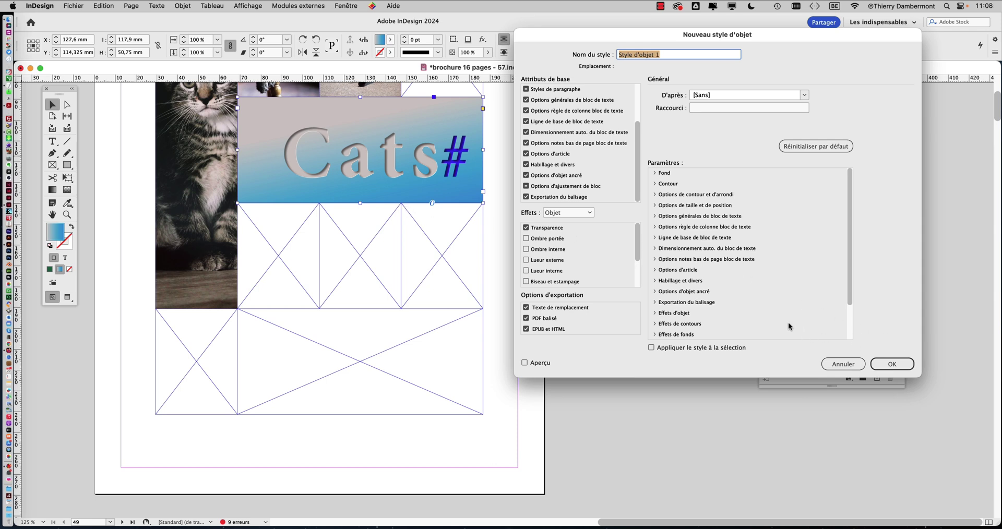
Name the new object style "avec fond dégradé" and create it.
click(885, 365)
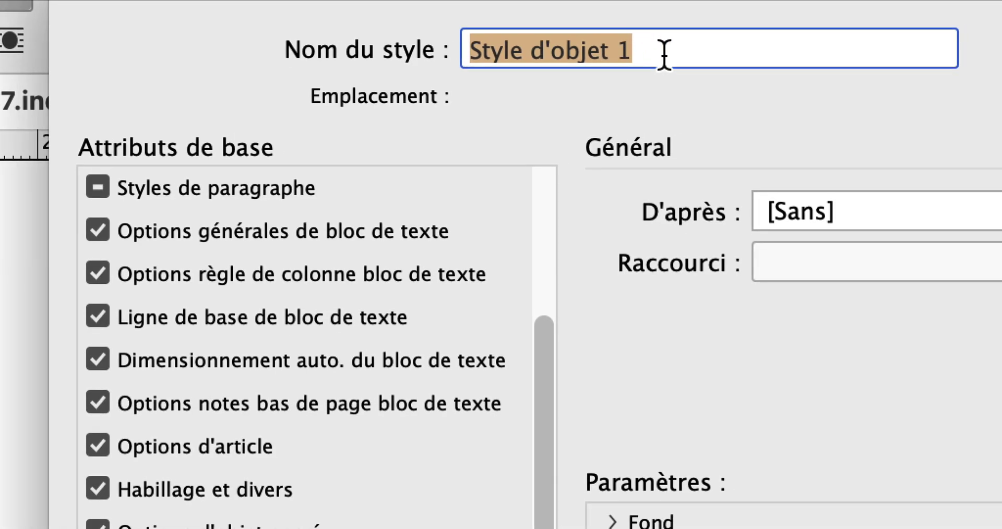
text(sty)
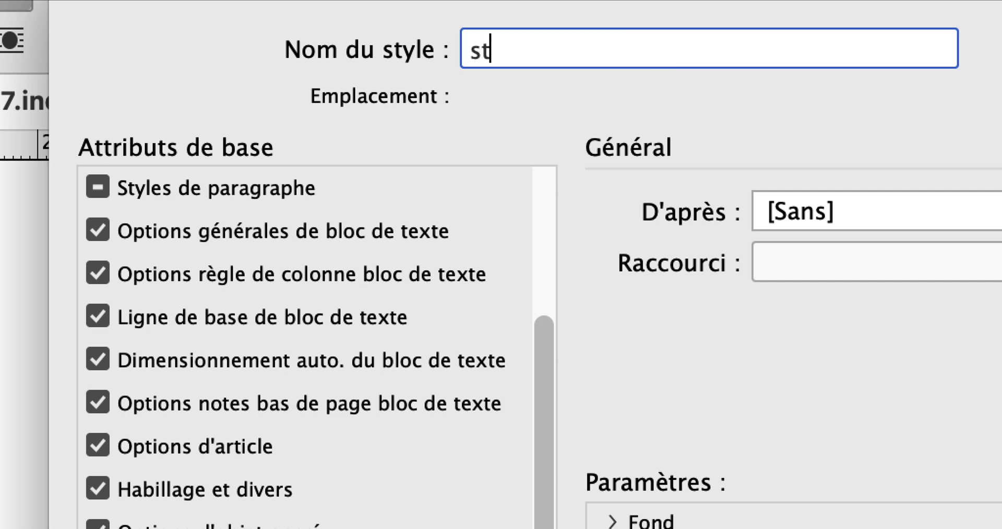
key(BackSpace)
key(BackSpace)
key(BackSpace)
text(f)
key(BackSpace)
text(avec fond dégradé)
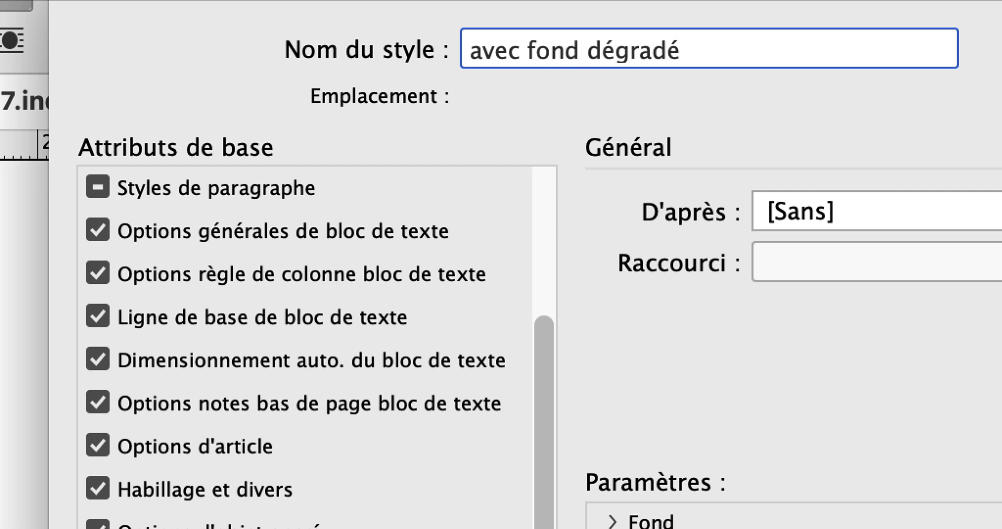
key(BackSpace)
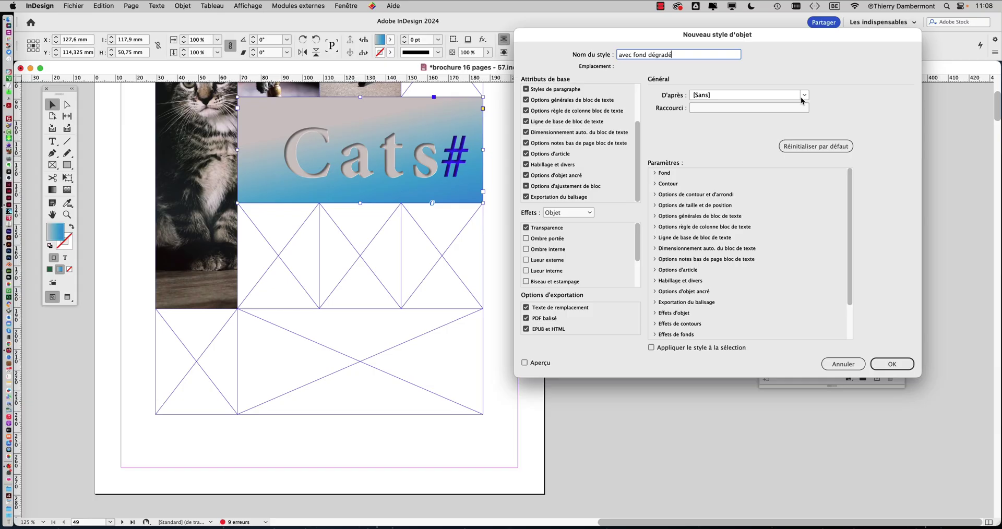
click(893, 364)
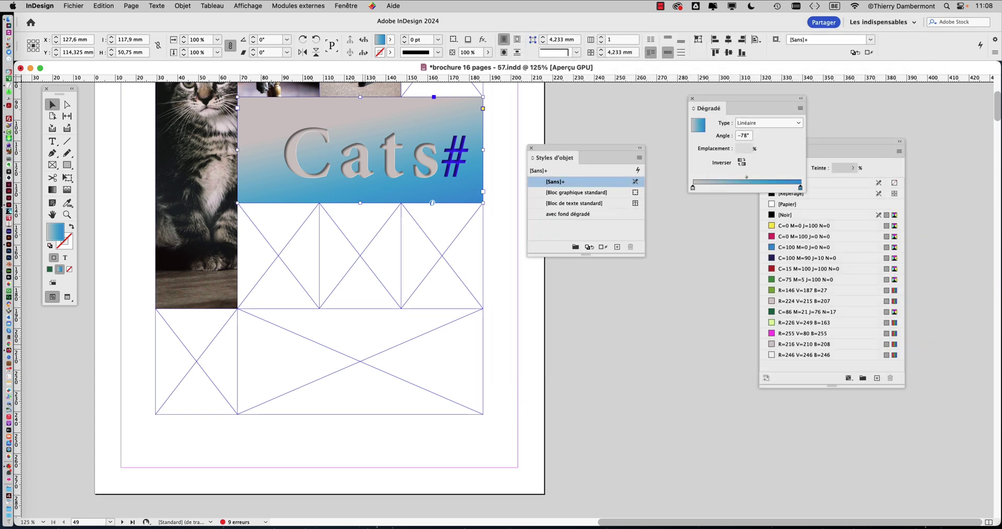
Apply the "avec fond dégradé" object style to the wide empty frame in the bottom row.
click(433, 313)
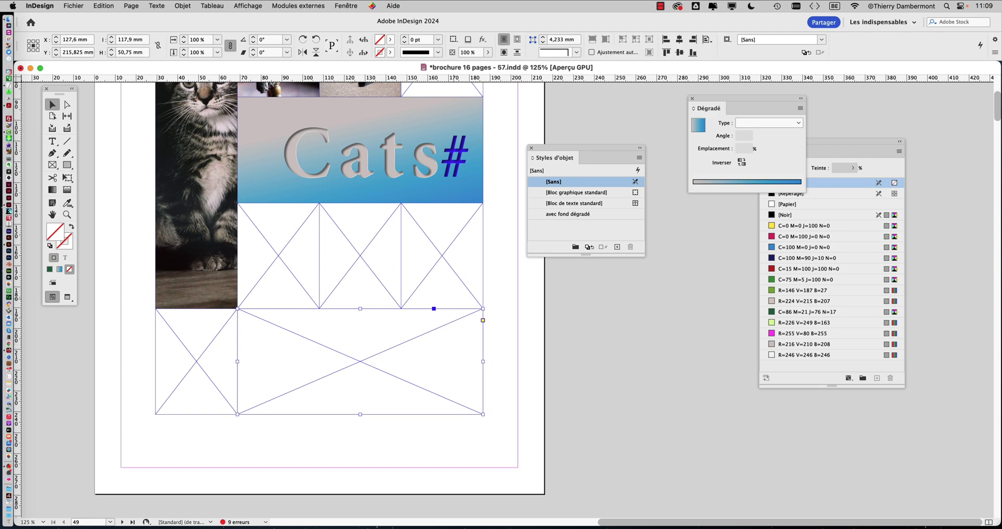
click(595, 215)
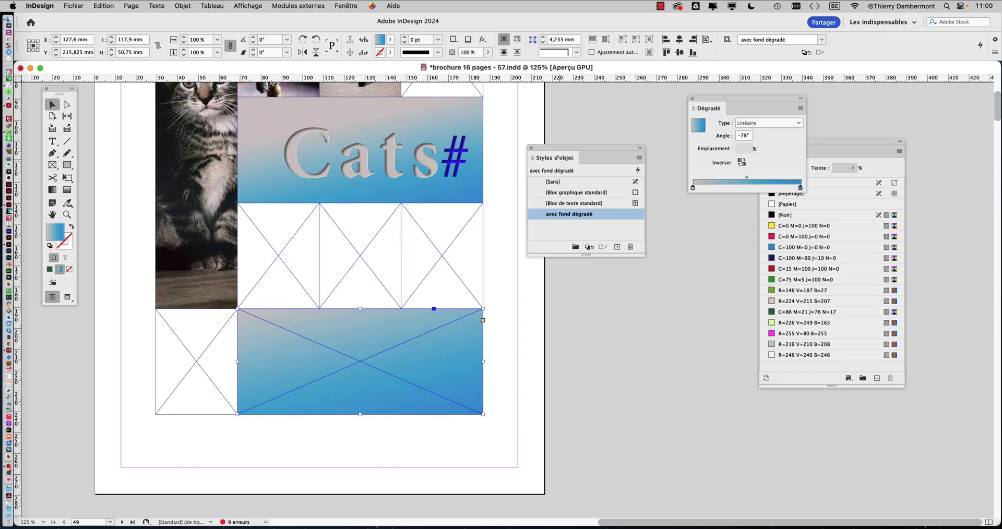
drag(584, 147, 651, 133)
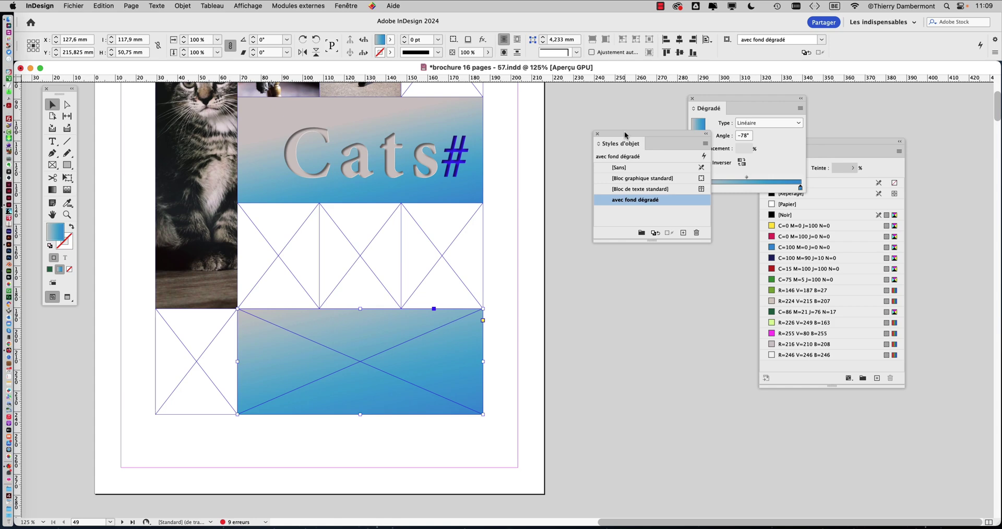
drag(626, 136, 563, 109)
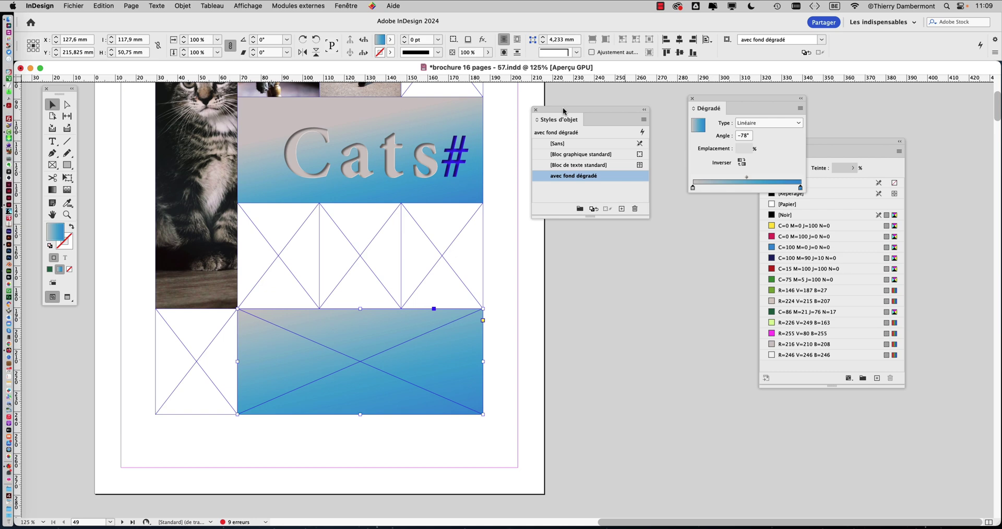
Select the gradient Cats title frame, keeping the Object Styles list clear of the page.
scroll(295, 166, up, 3)
scroll(280, 251, down, 2)
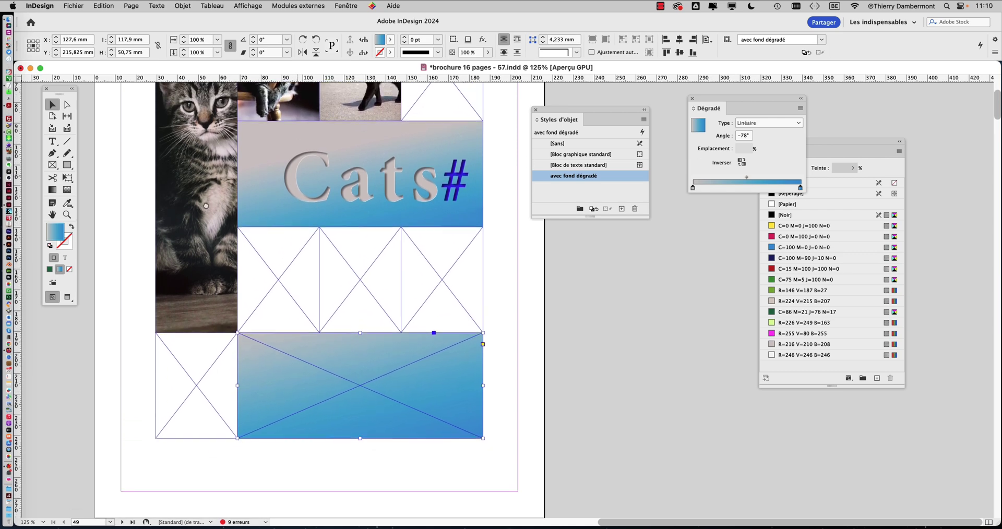
drag(539, 118, 509, 137)
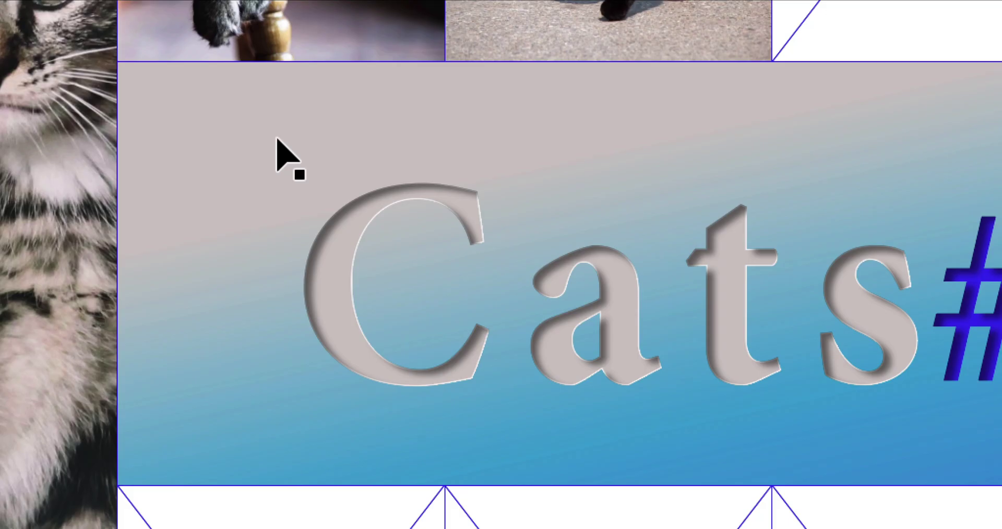
click(277, 139)
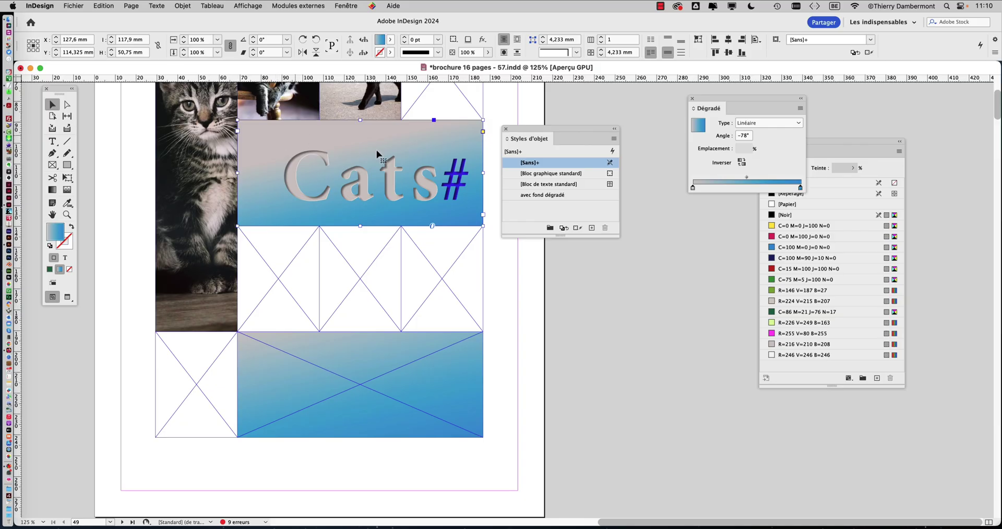
drag(521, 129, 572, 131)
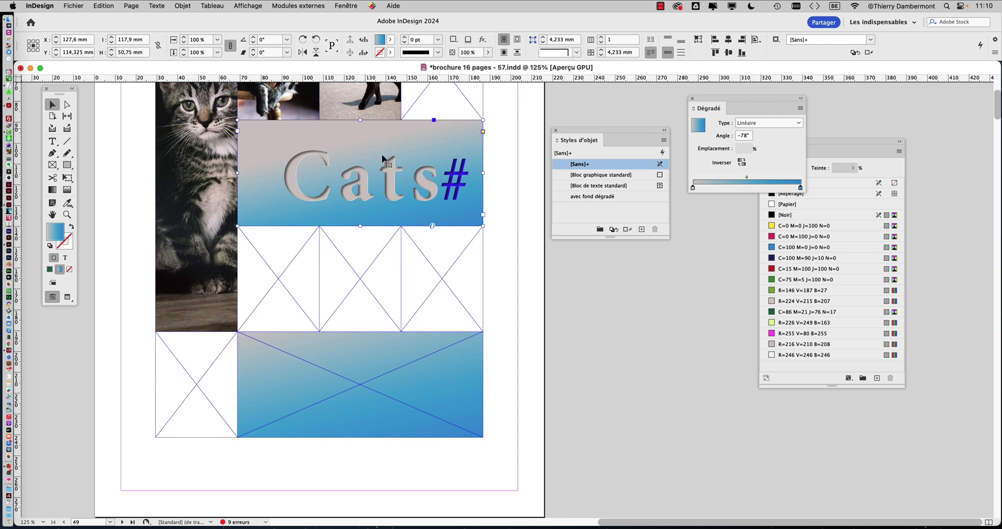
Add an inner shadow (Ombre interne) to the Cats frame at object level, keeping the frame in view.
click(182, 5)
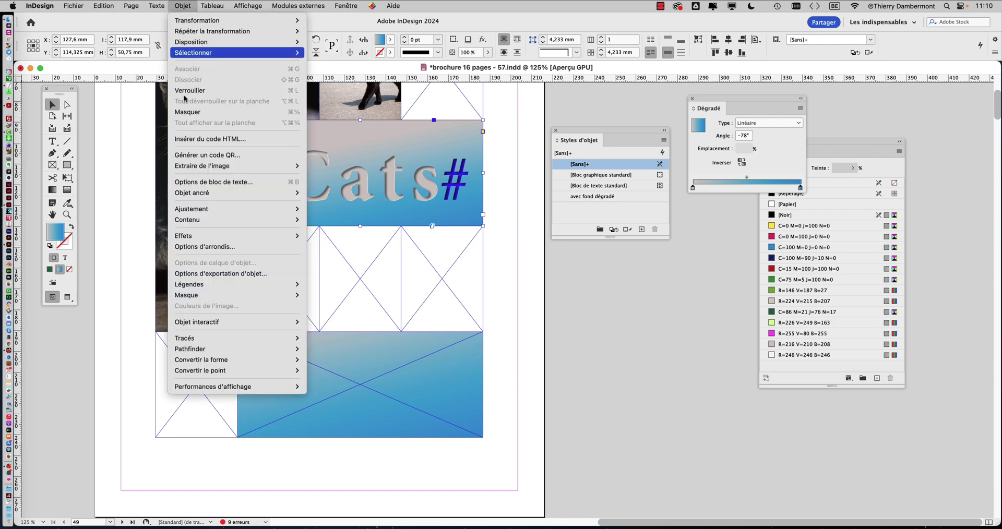
mouse_move(180, 239)
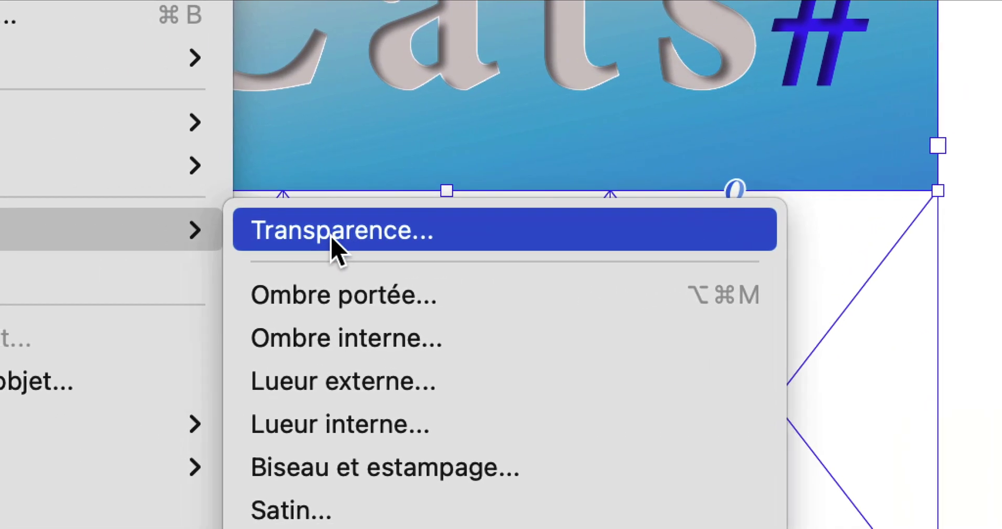
click(333, 239)
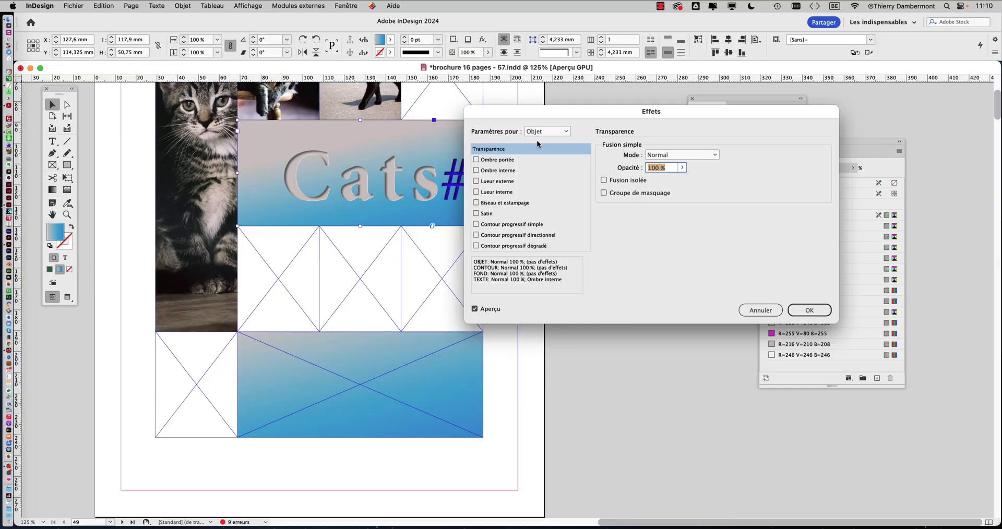
drag(565, 112, 597, 103)
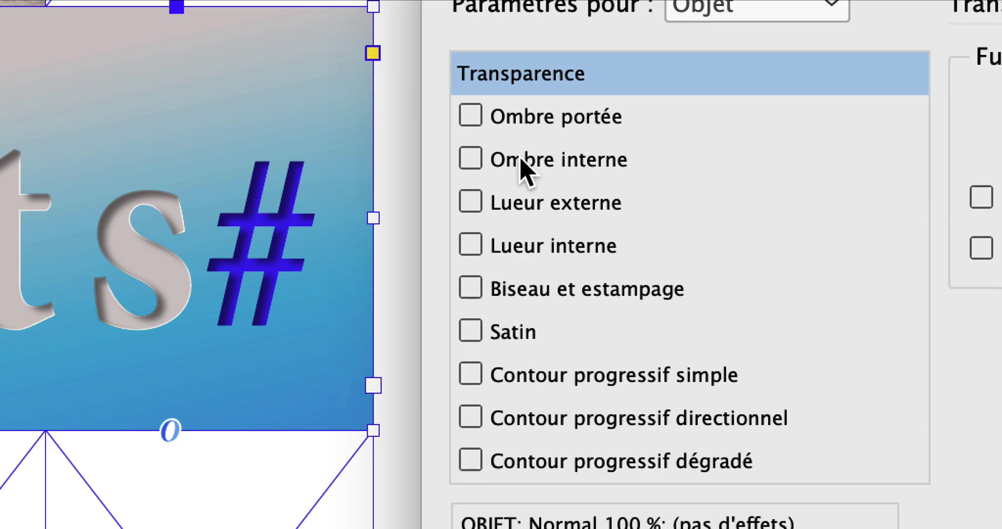
click(527, 170)
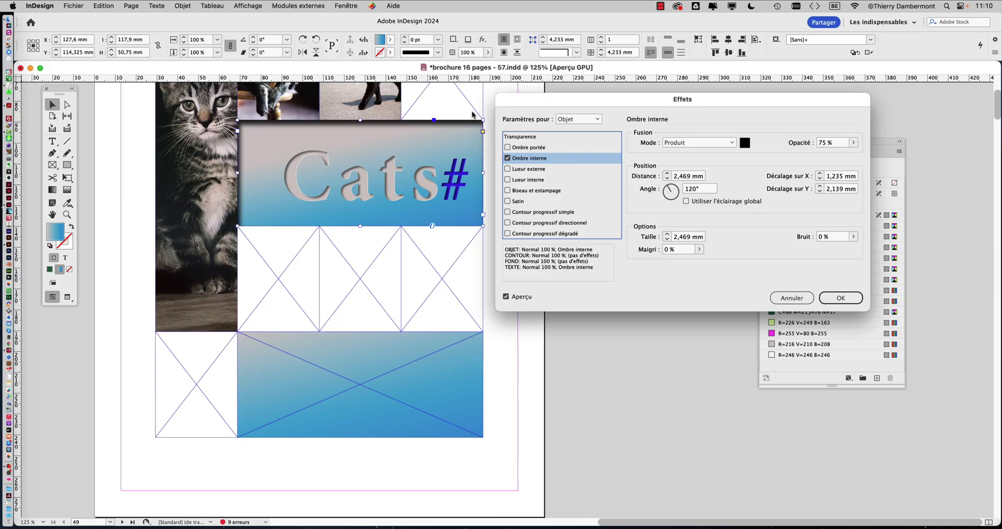
drag(550, 105, 625, 109)
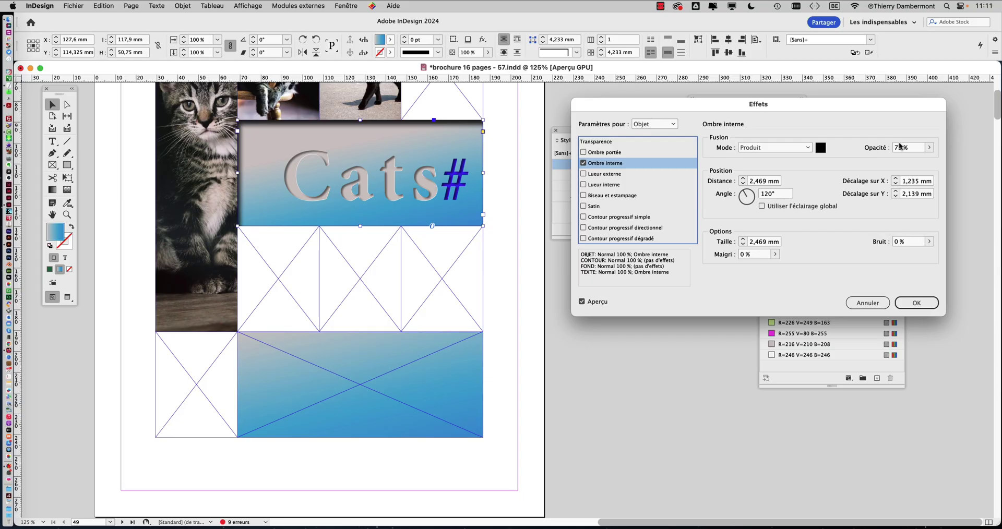
Set the frame's inner shadow to 47 % opacity, 1 mm distance and 2 mm size.
drag(928, 150, 893, 161)
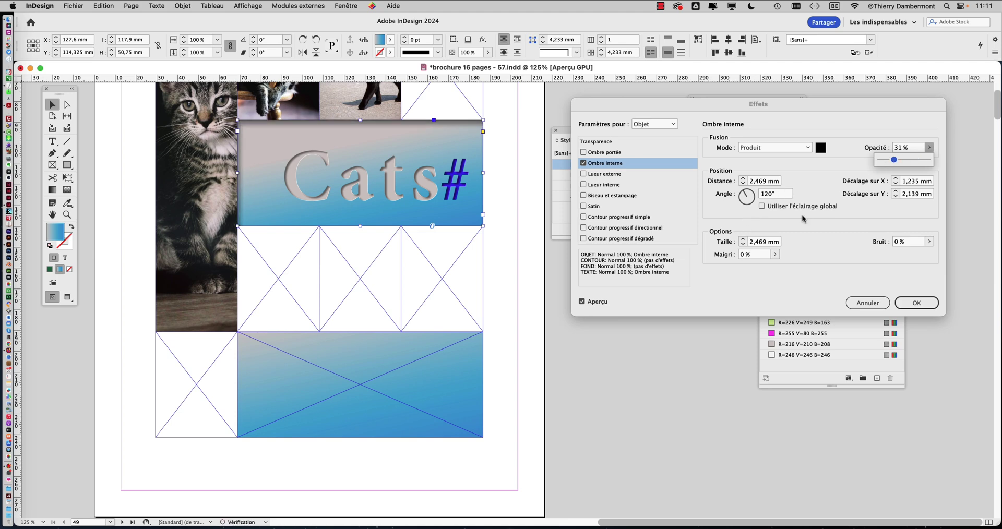
click(744, 244)
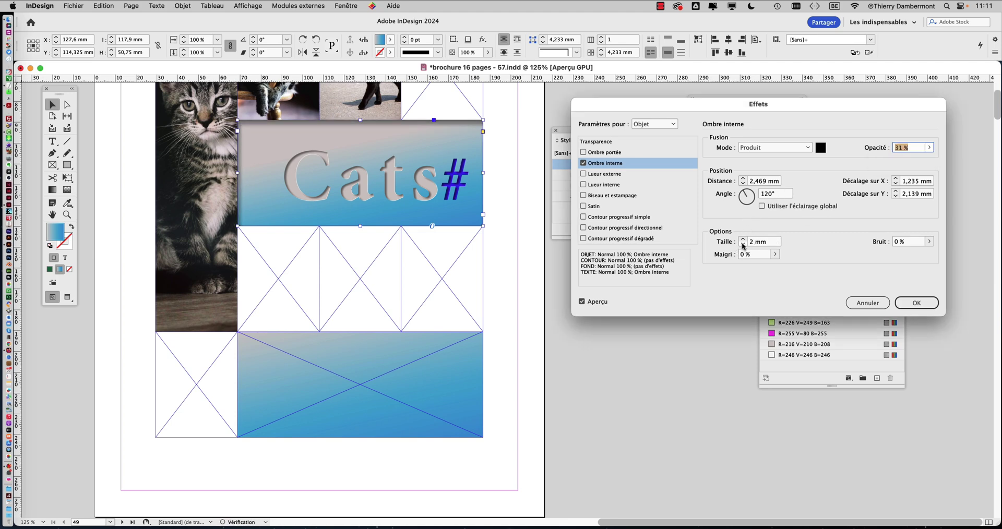
click(742, 184)
click(742, 183)
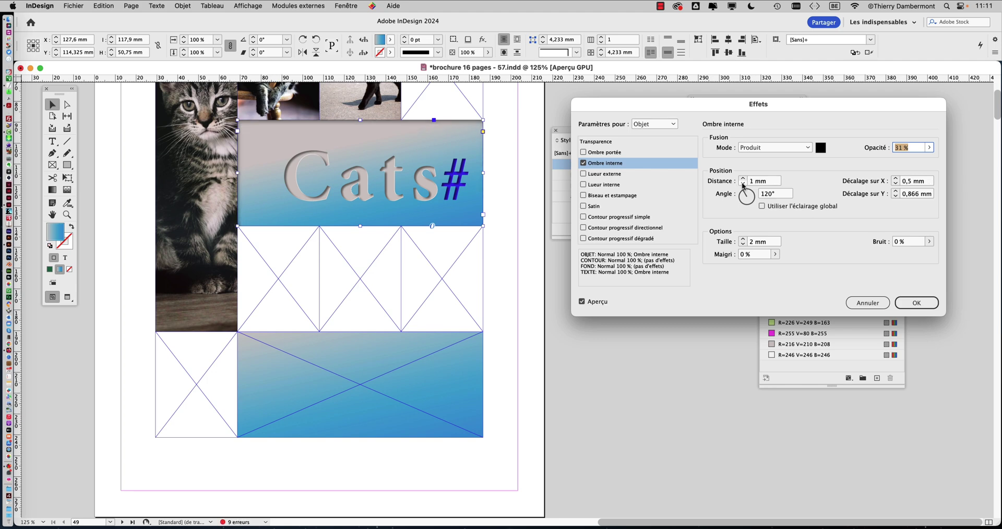
click(743, 179)
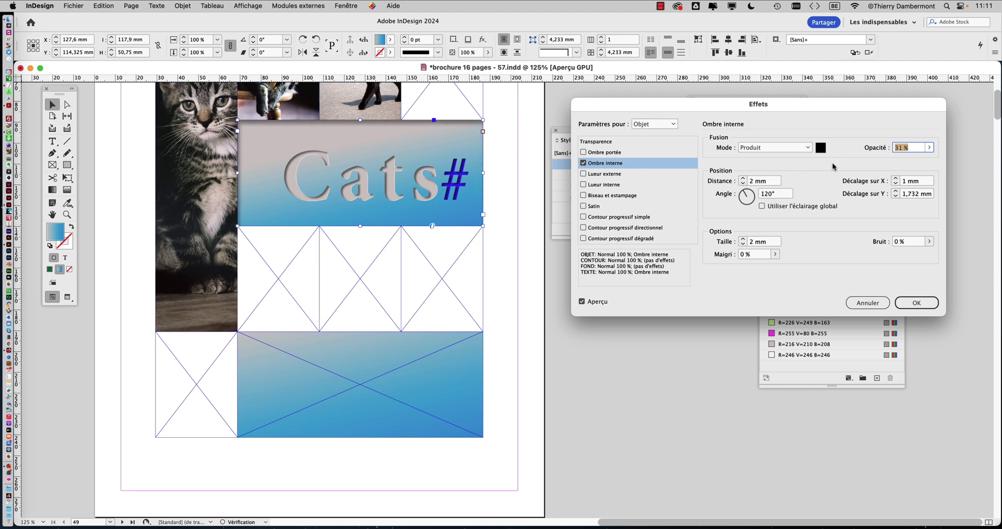
click(742, 184)
click(929, 147)
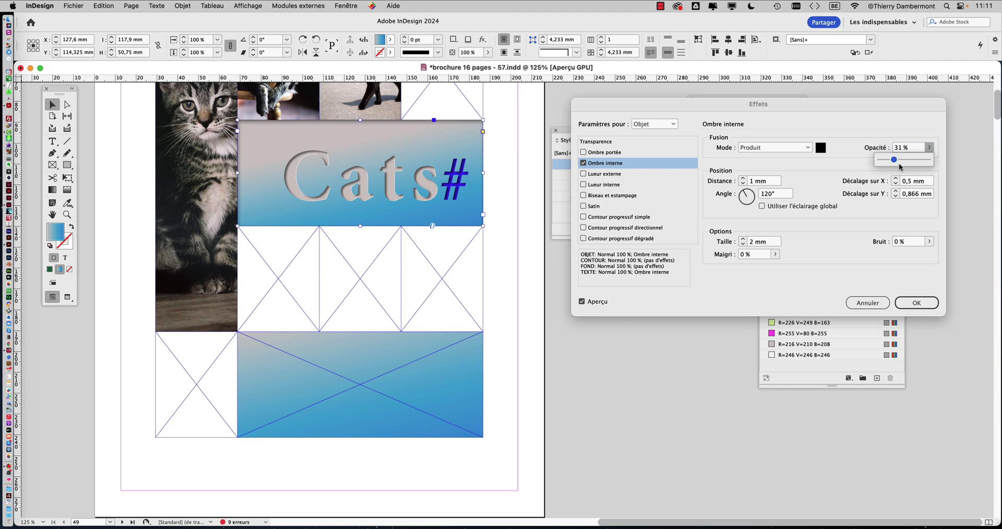
click(902, 160)
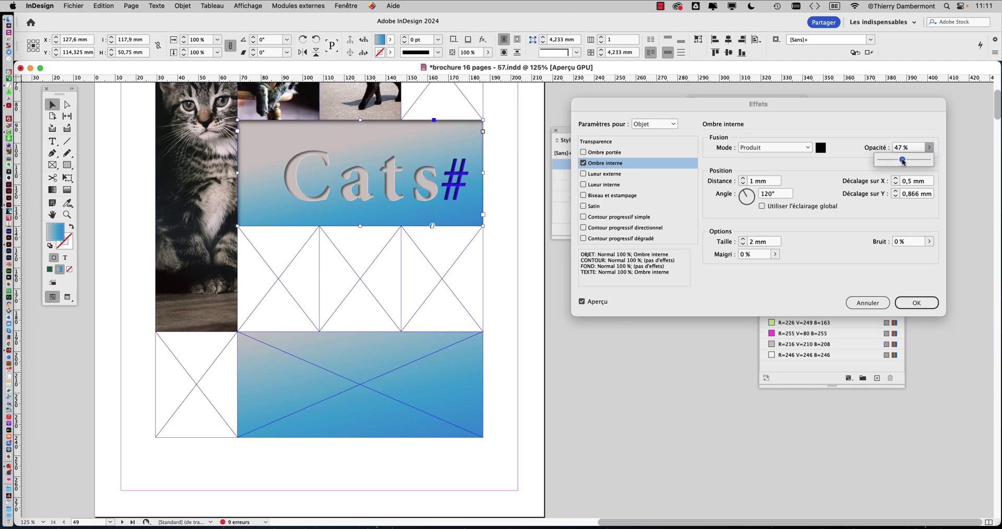
Try a 151° angle for the frame's inner shadow, and switch the shadow to global light.
click(745, 196)
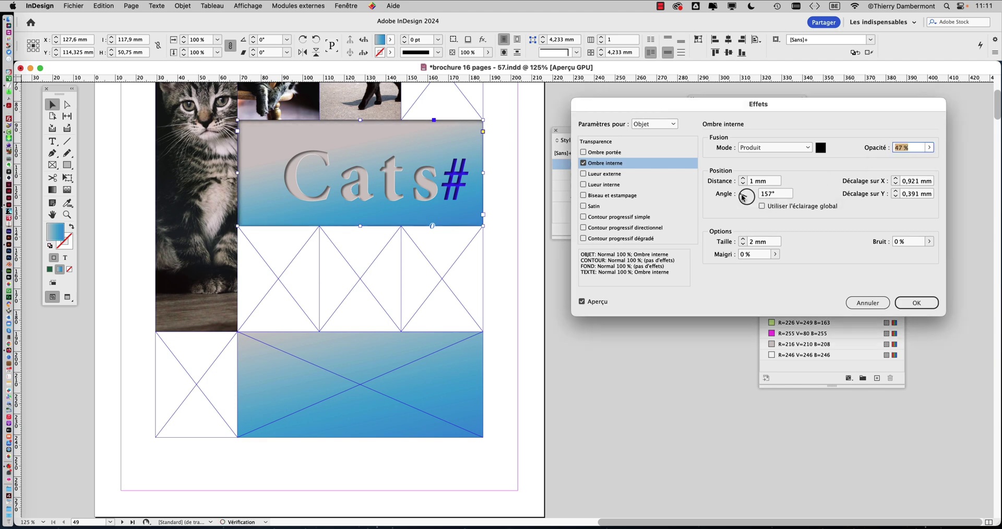
drag(743, 197, 742, 198)
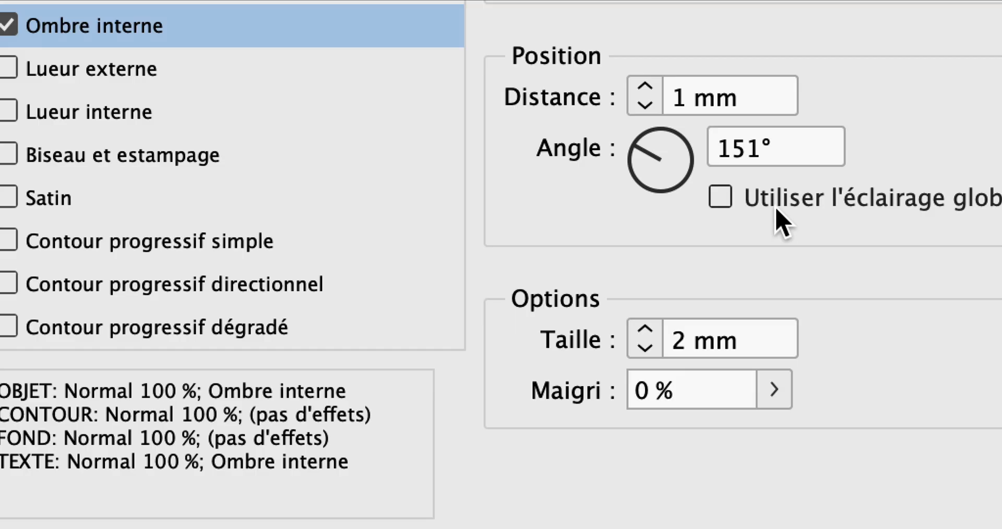
click(1001, 203)
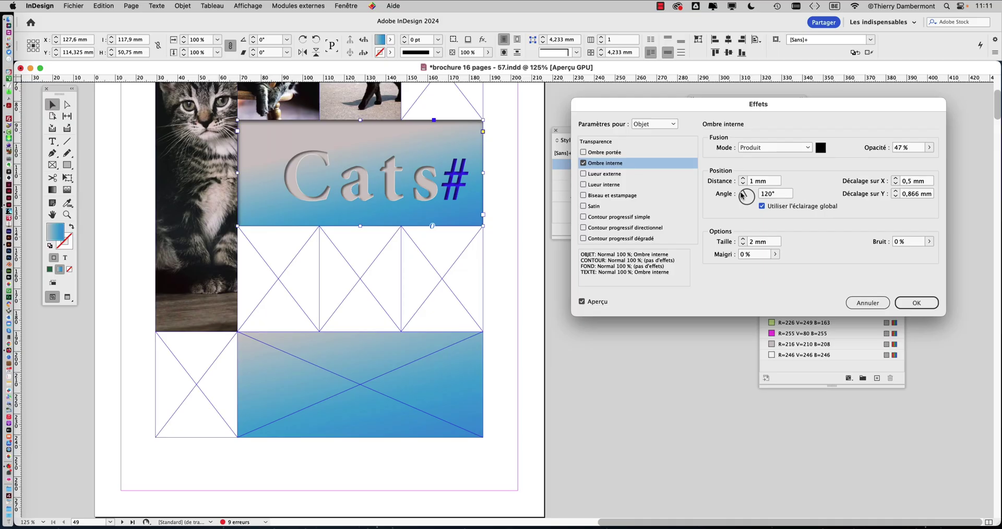
Try global light angles of 149° and 123° on the inner shadow, accepting the document-wide change.
click(741, 197)
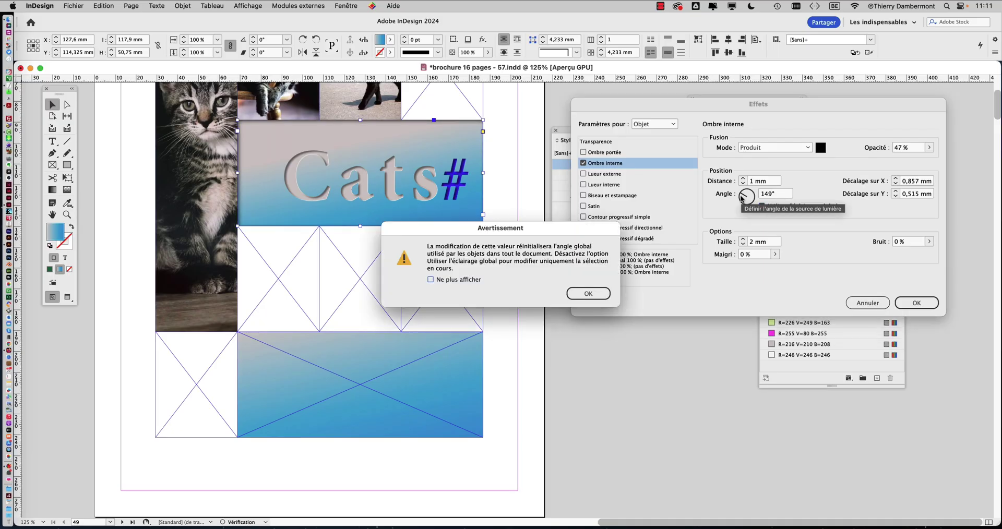
click(588, 294)
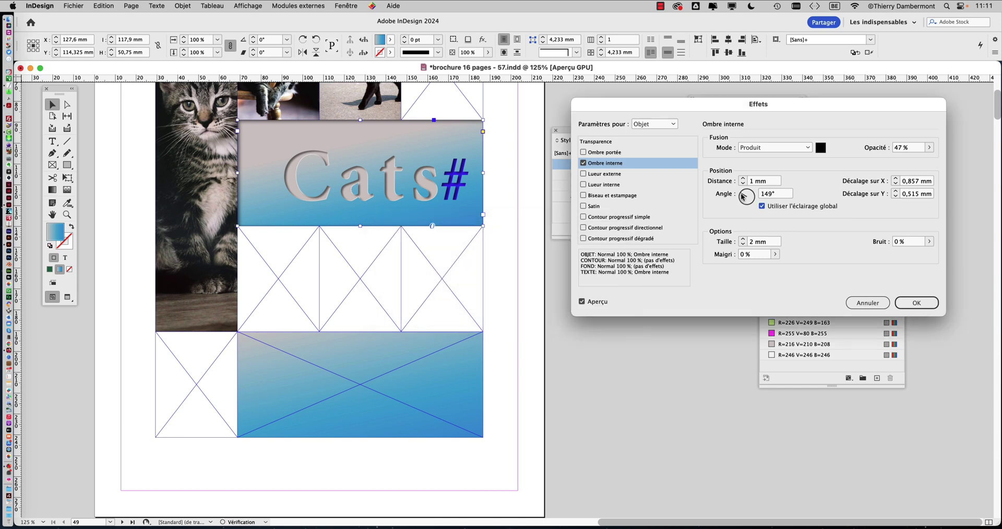
click(743, 193)
click(587, 293)
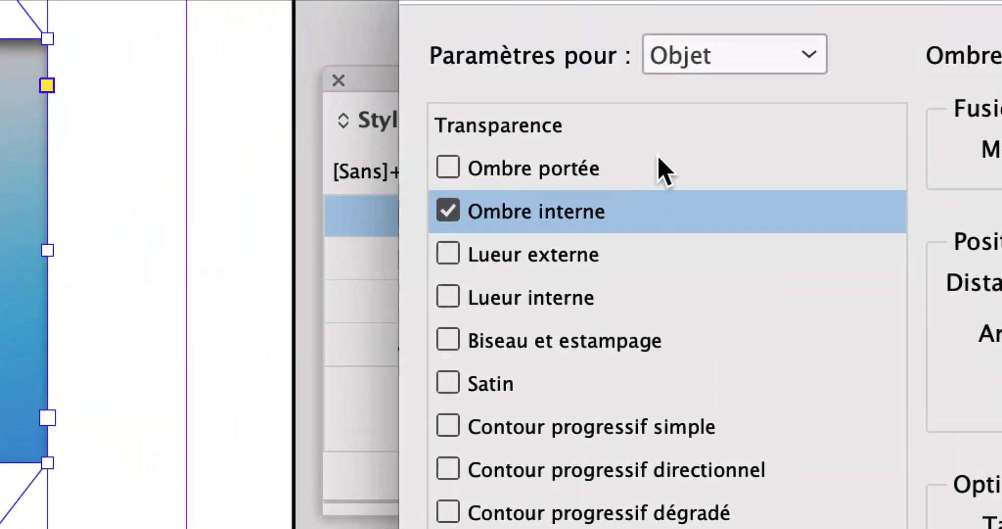
Check the inner shadow settings for the text (Texte) and return to those for the object (Objet).
click(667, 115)
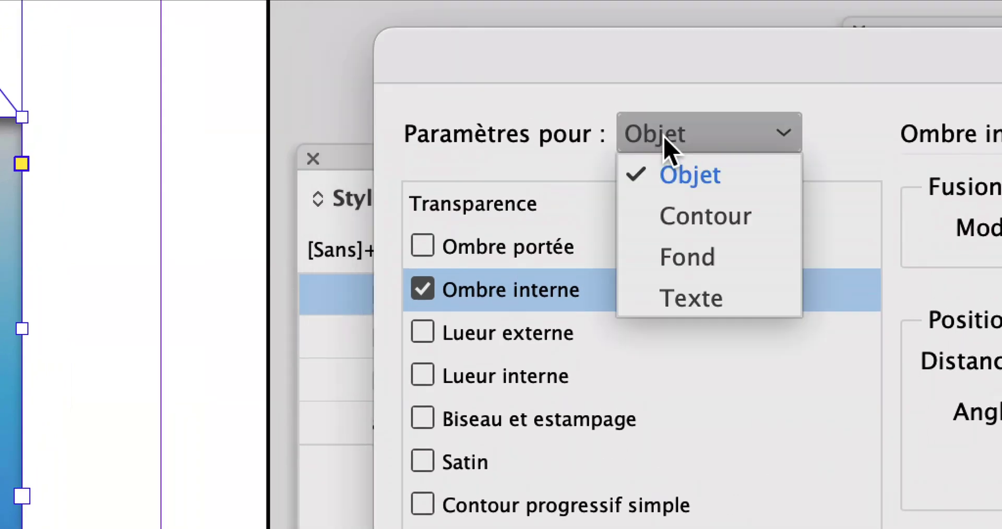
click(689, 298)
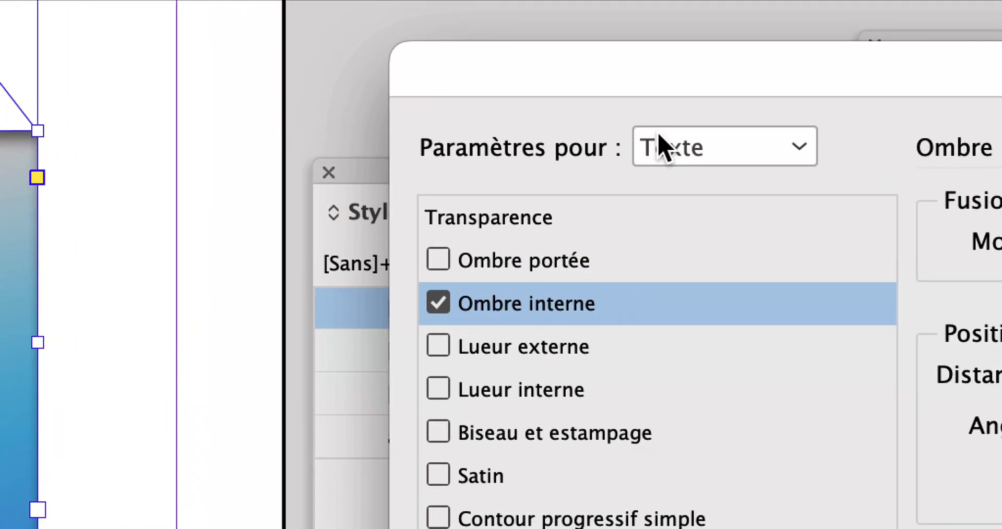
click(666, 146)
click(679, 182)
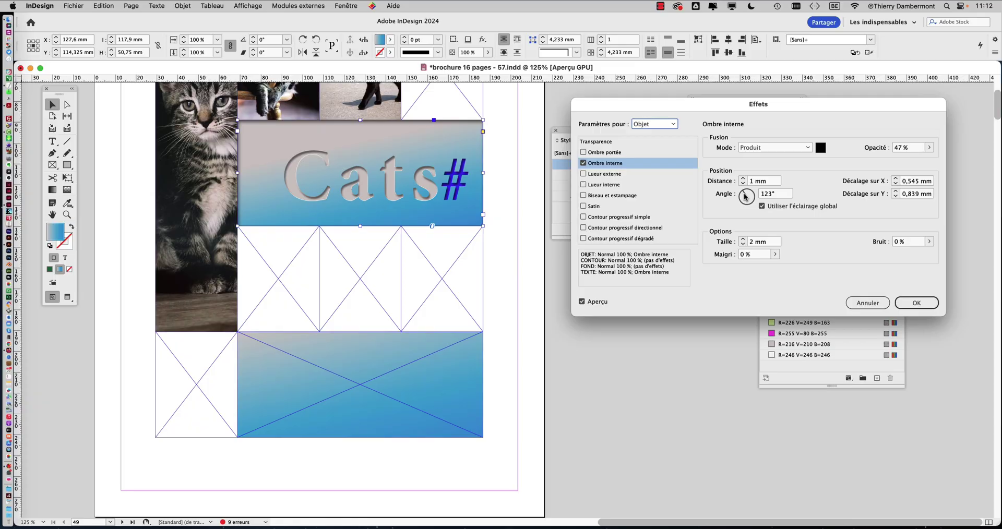
Set the inner shadow's global light angle to 147° and apply the effects to the Cats frame.
click(743, 197)
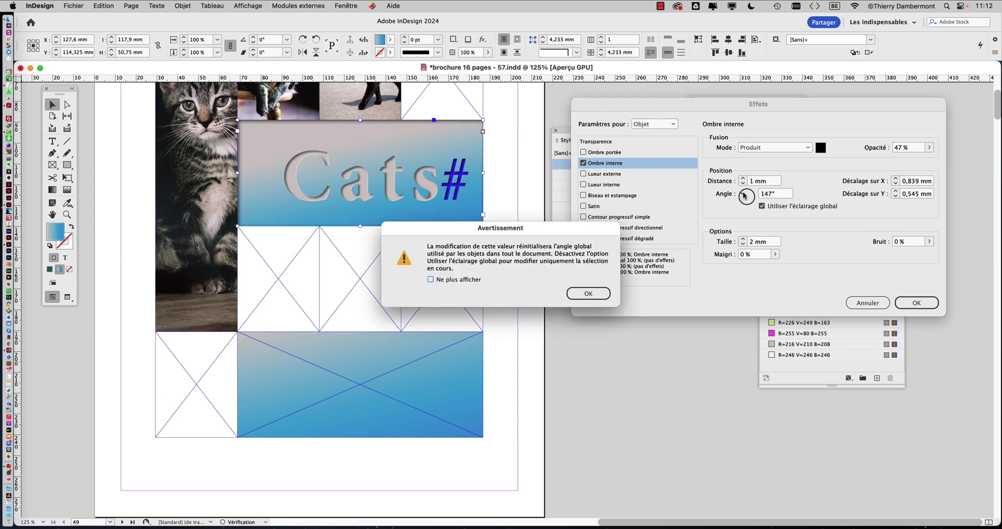
click(743, 192)
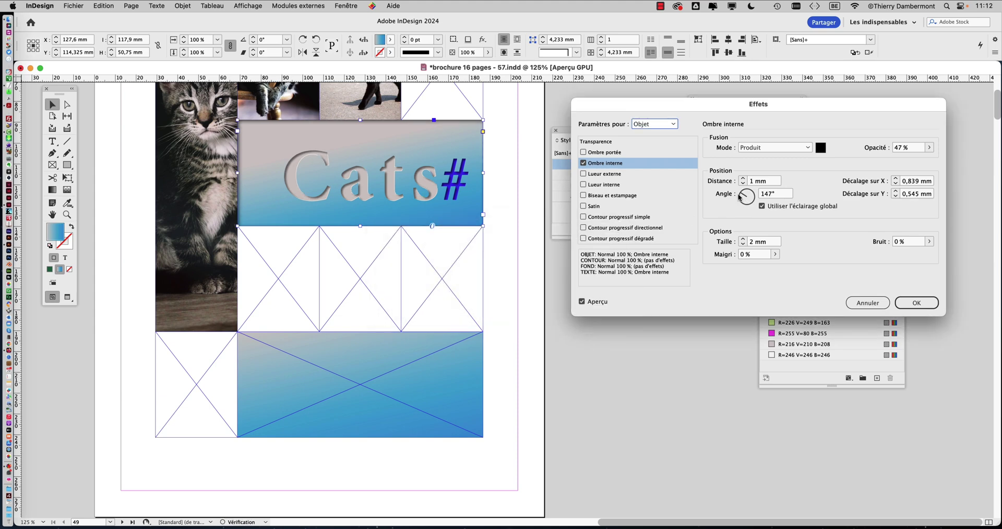
click(895, 302)
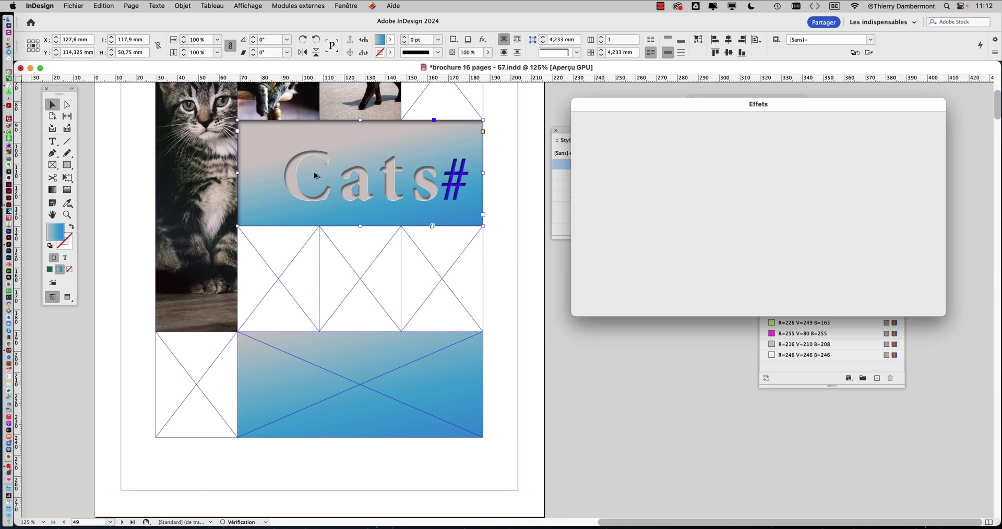
Reopen the effects of the Cats frame at close range and show its object-level inner shadow settings.
scroll(251, 152, up, 5)
scroll(243, 228, right, 3)
scroll(243, 228, up, 2)
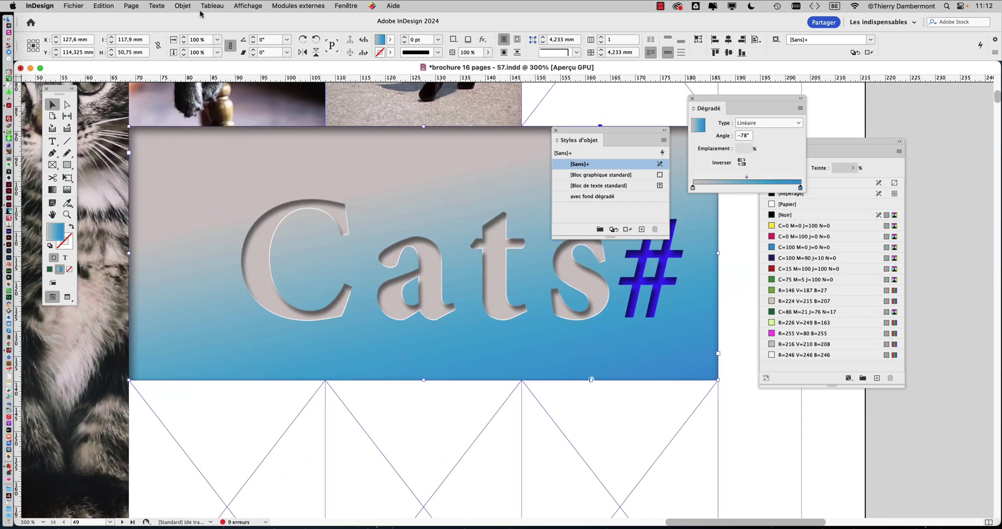
click(183, 5)
mouse_move(261, 236)
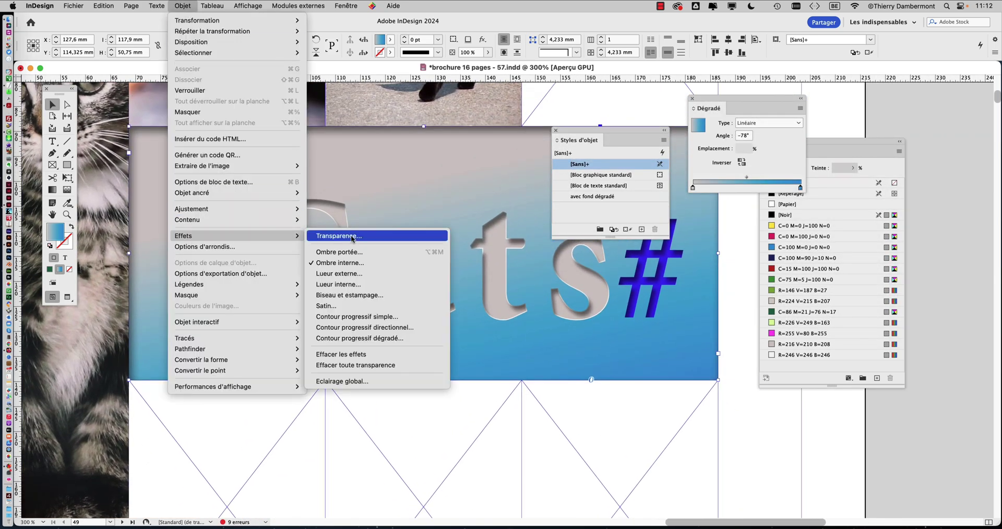
click(337, 237)
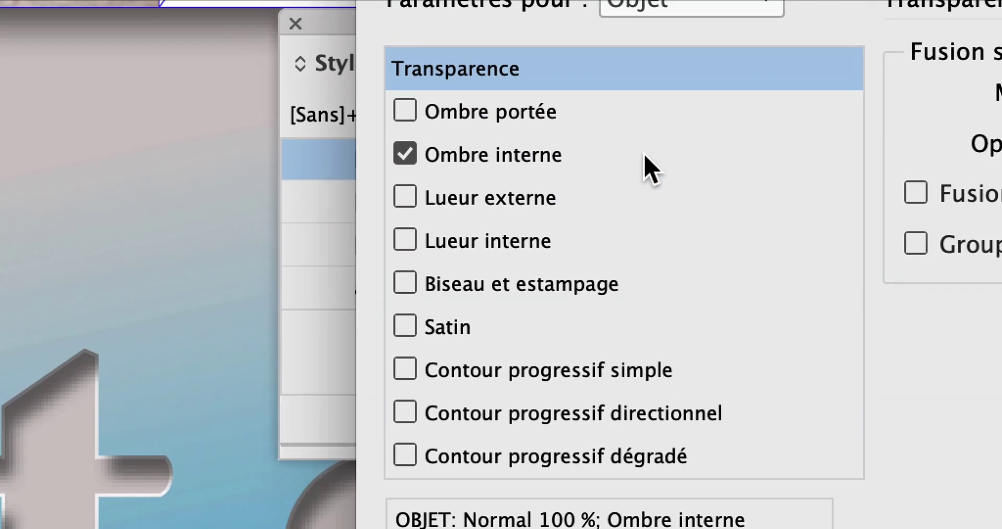
click(803, 286)
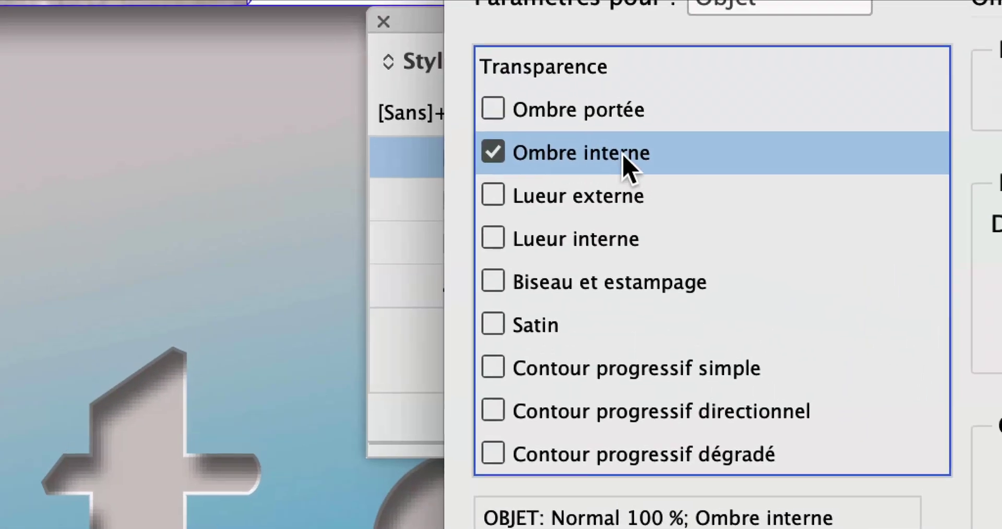
Check the inner shadow settings at text level (Texte) and return to the object-level settings (Objet).
click(657, 133)
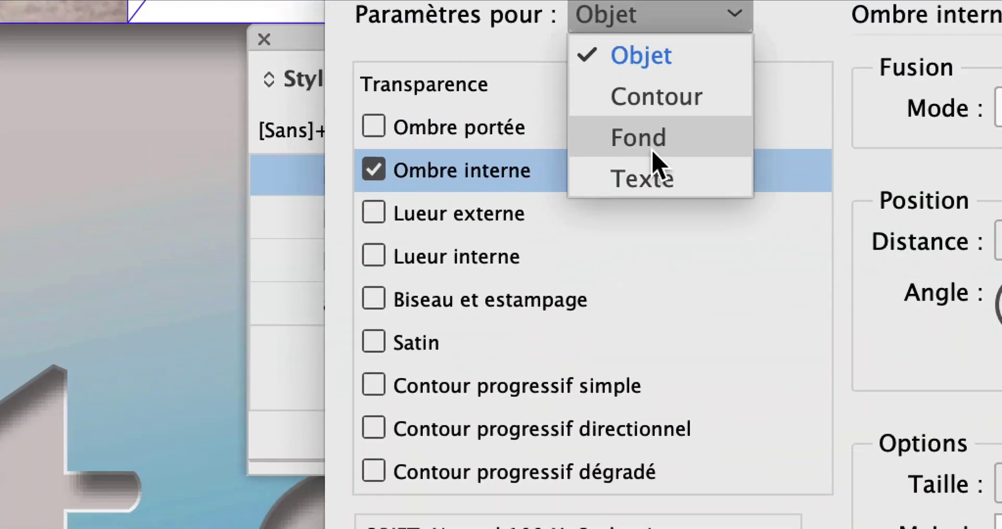
click(638, 298)
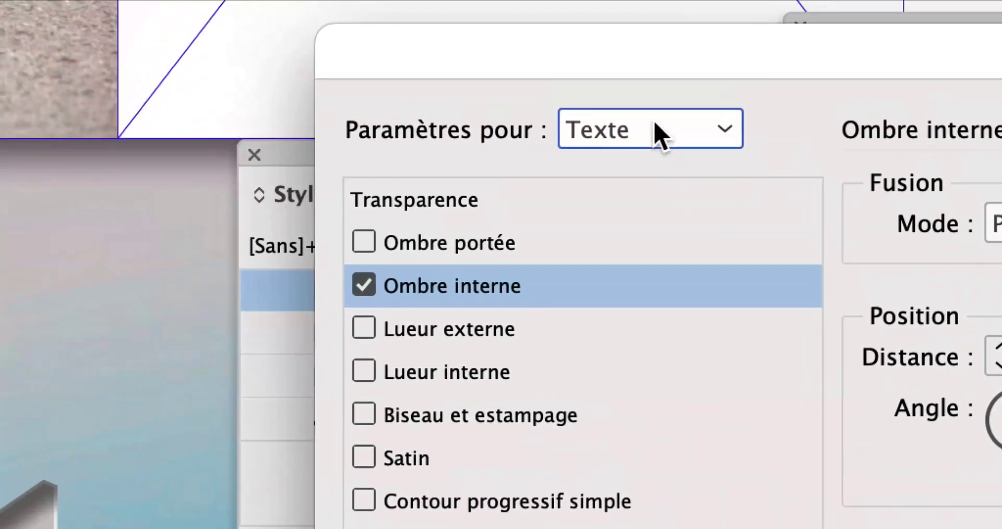
click(658, 137)
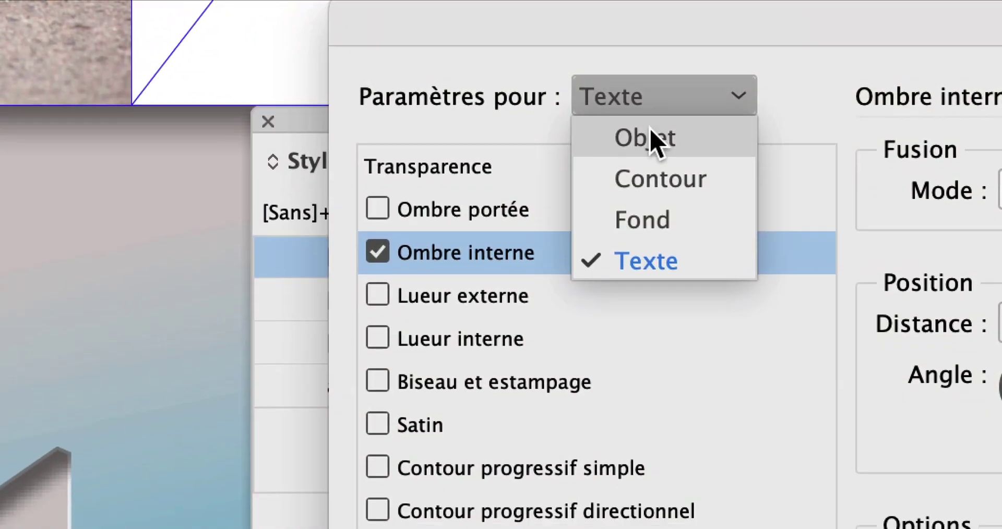
click(652, 137)
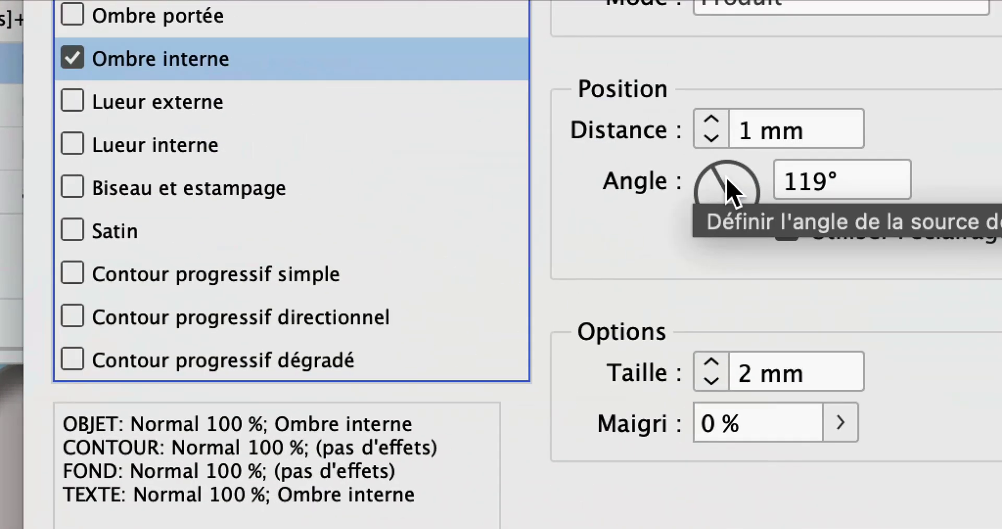
Set the object inner shadow's global light angle to 157° and its size to 1,5 mm, and apply the effects.
click(722, 180)
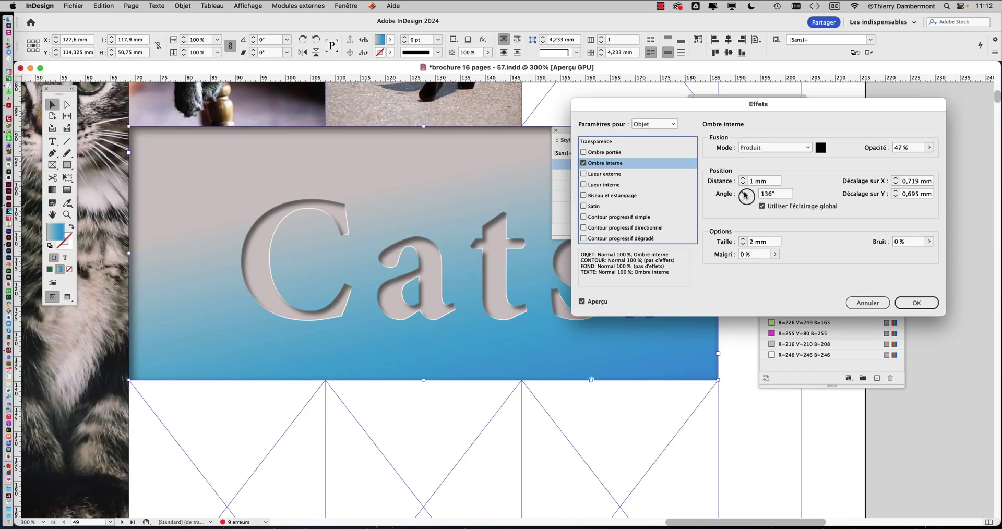
mouse_move(745, 196)
mouse_down()
mouse_move(734, 210)
mouse_move(751, 197)
mouse_move(729, 194)
mouse_move(741, 201)
mouse_up()
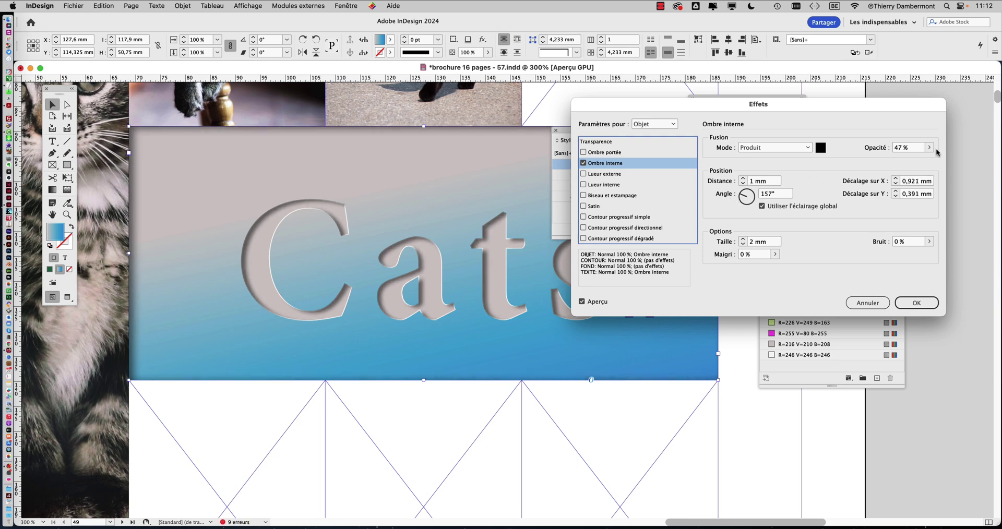
click(743, 245)
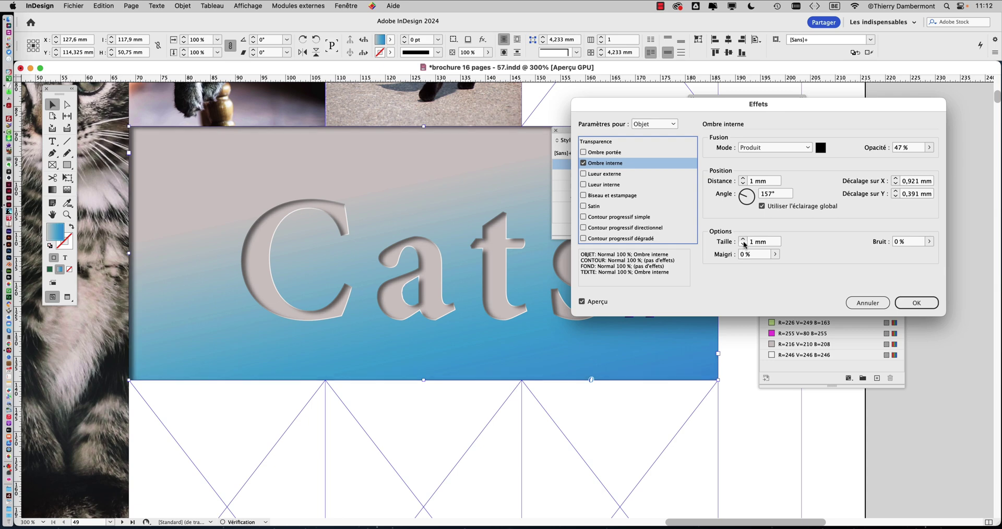
click(752, 243)
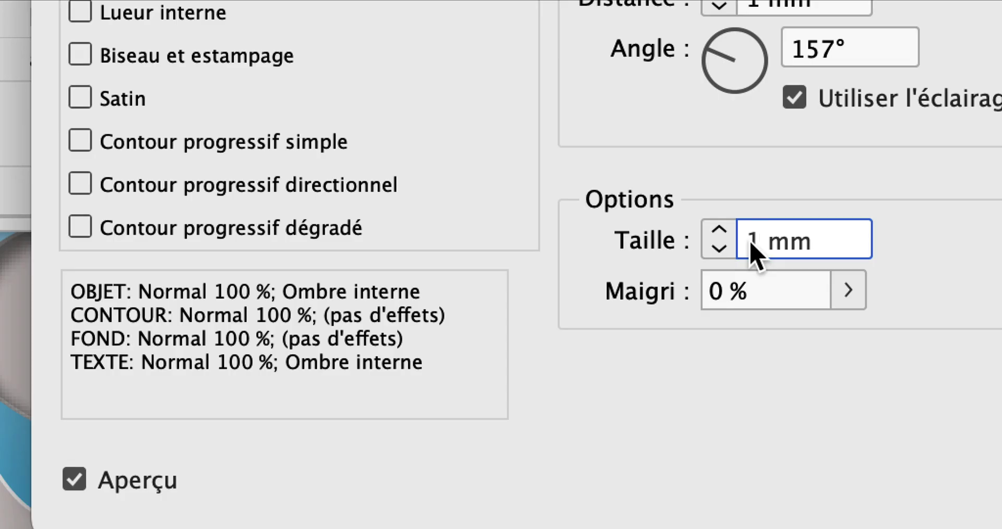
text(,5)
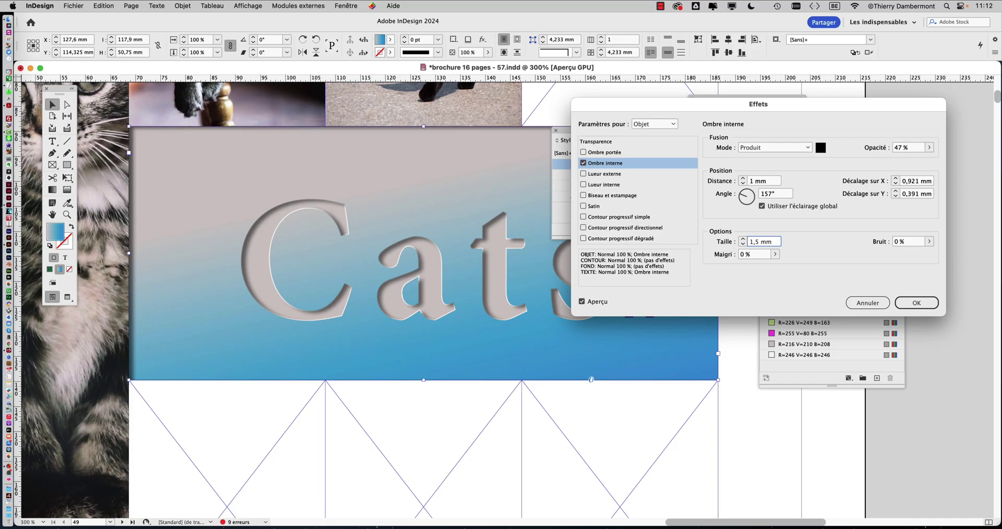
key(Tab)
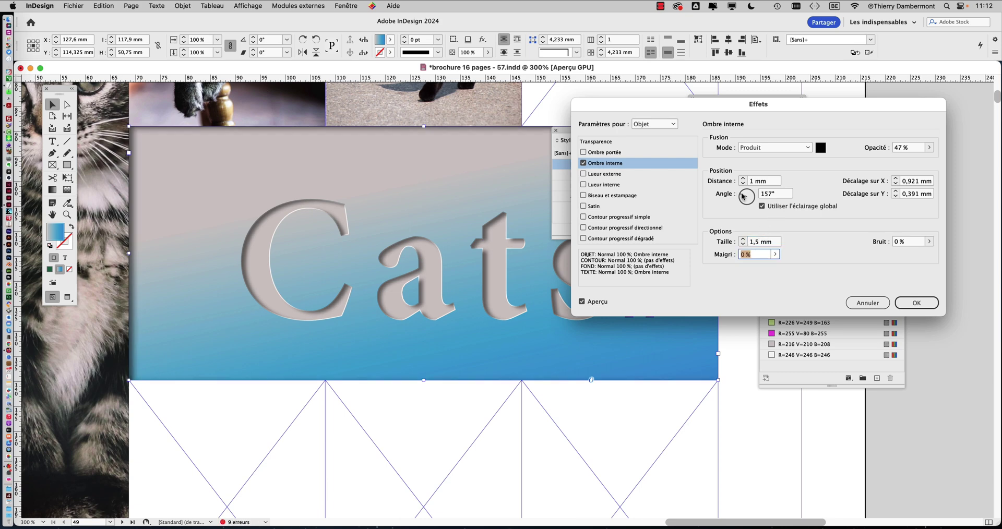
click(743, 195)
click(916, 303)
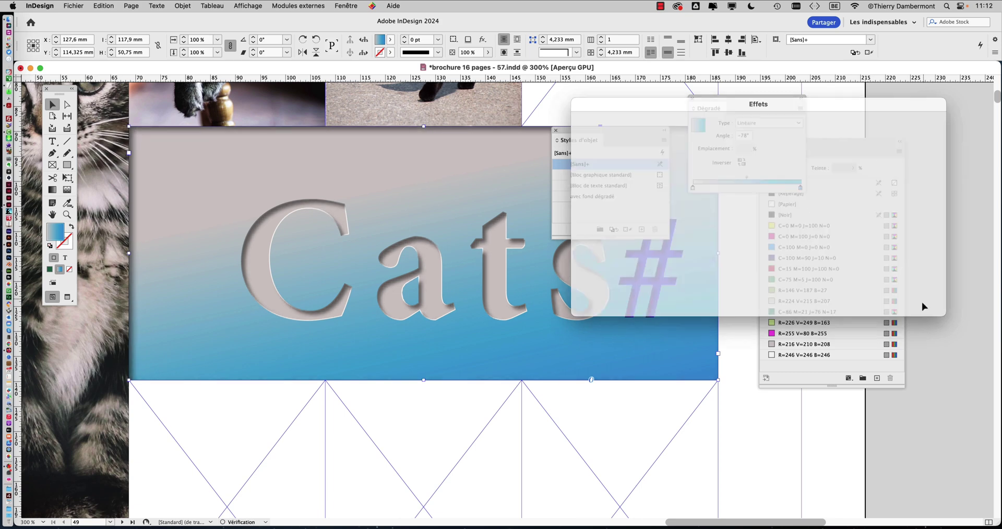
Reselect the Cats frame and place the object styles panel close beside it.
scroll(530, 230, down, 2)
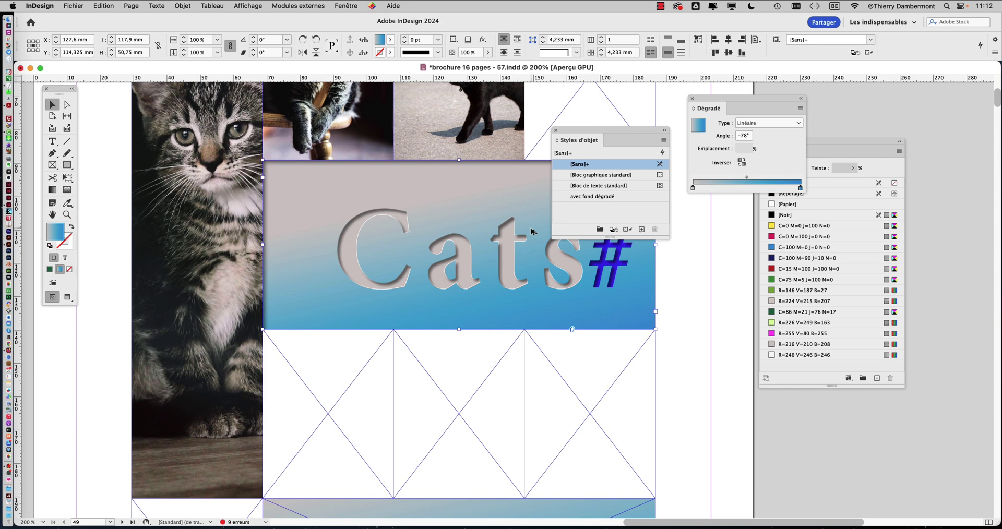
scroll(530, 230, right, 5)
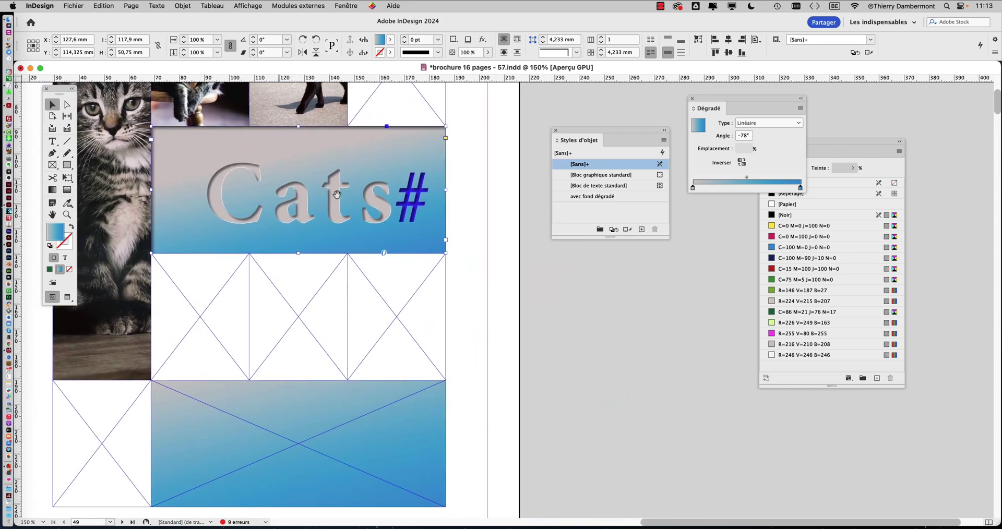
click(489, 170)
click(424, 166)
drag(571, 131, 495, 143)
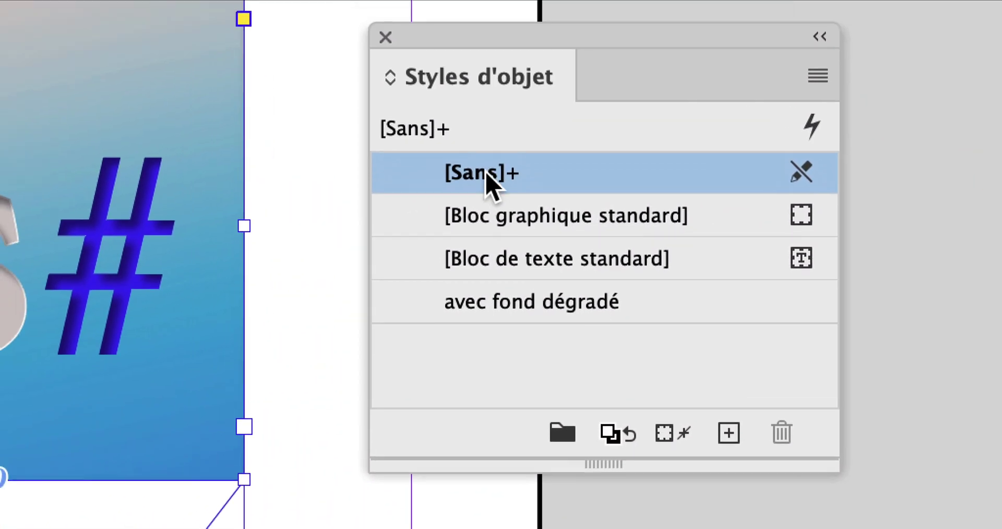
mouse_move(492, 180)
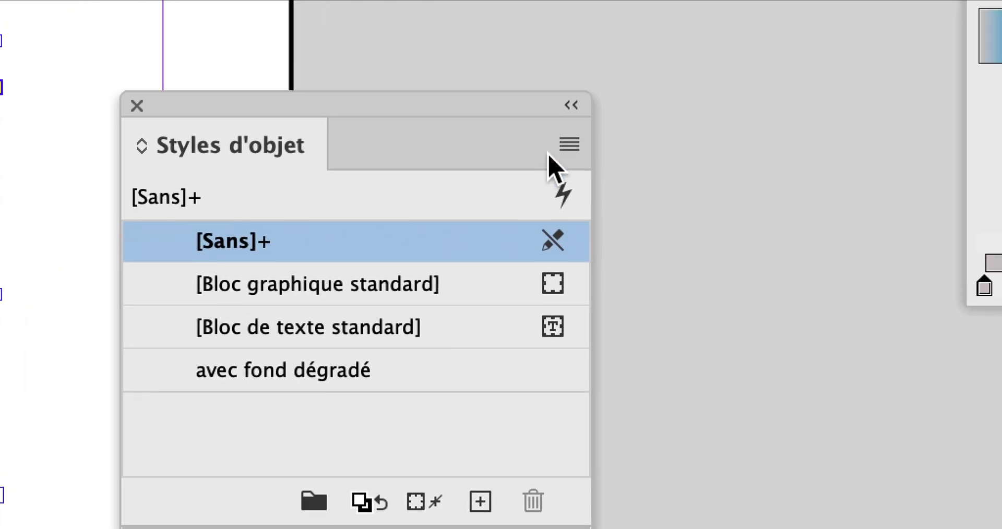
Create a new object style named "avec fond dégradé vs2" from the selected Cats frame.
click(794, 69)
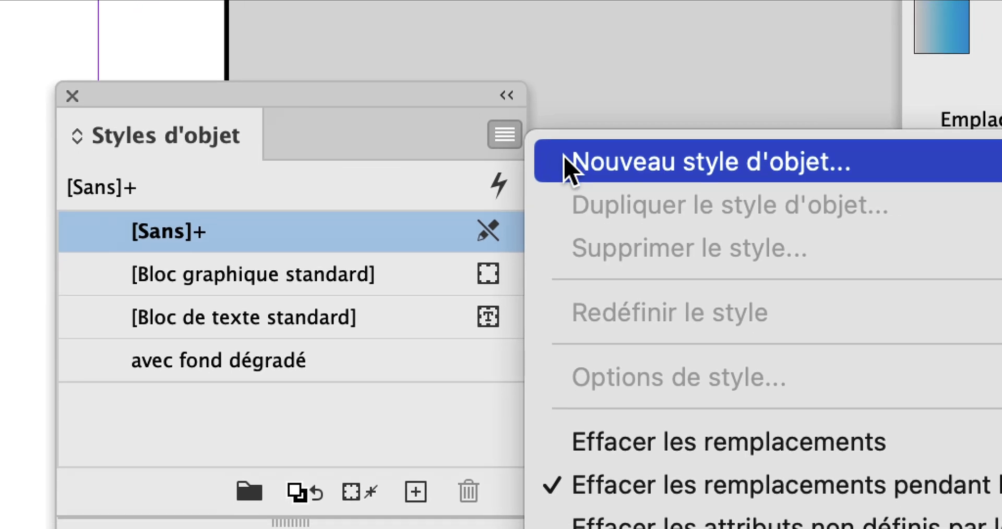
click(567, 161)
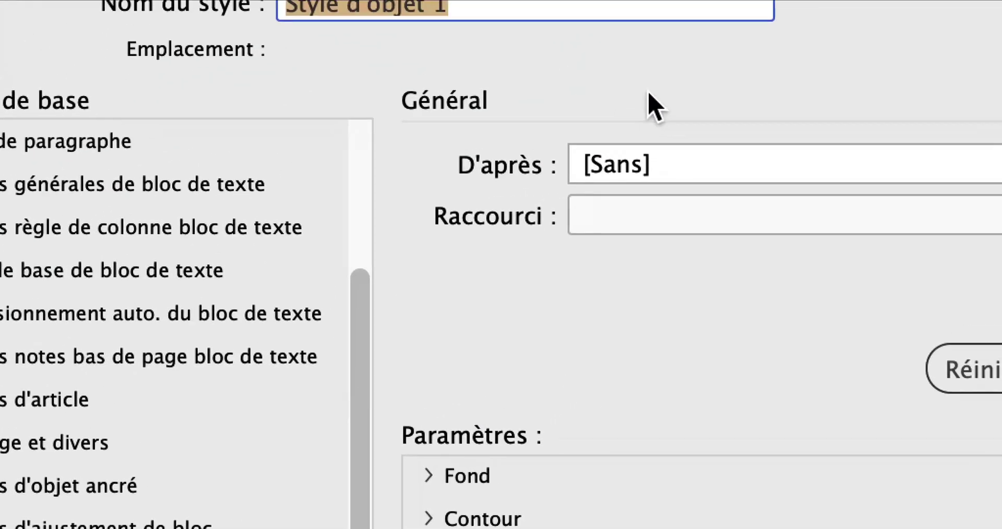
text(avec )
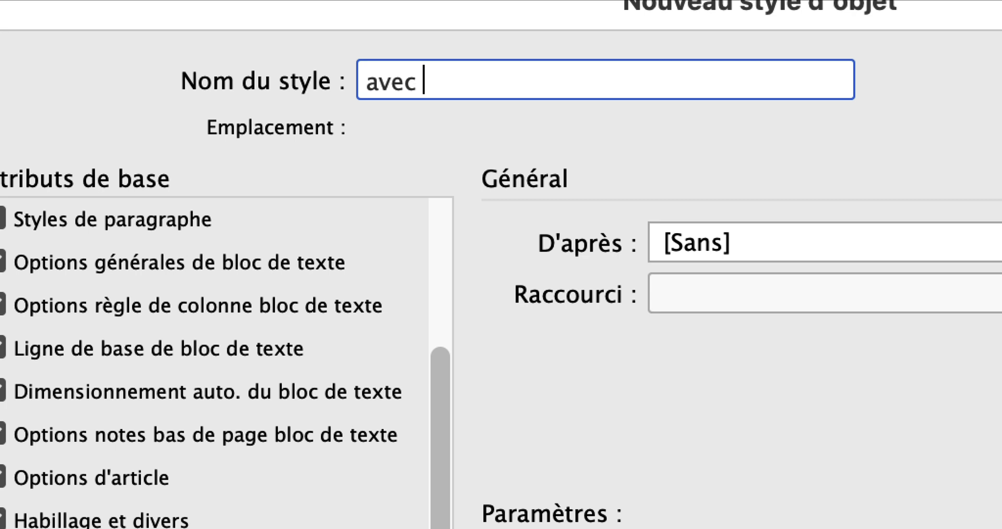
text(fond dé)
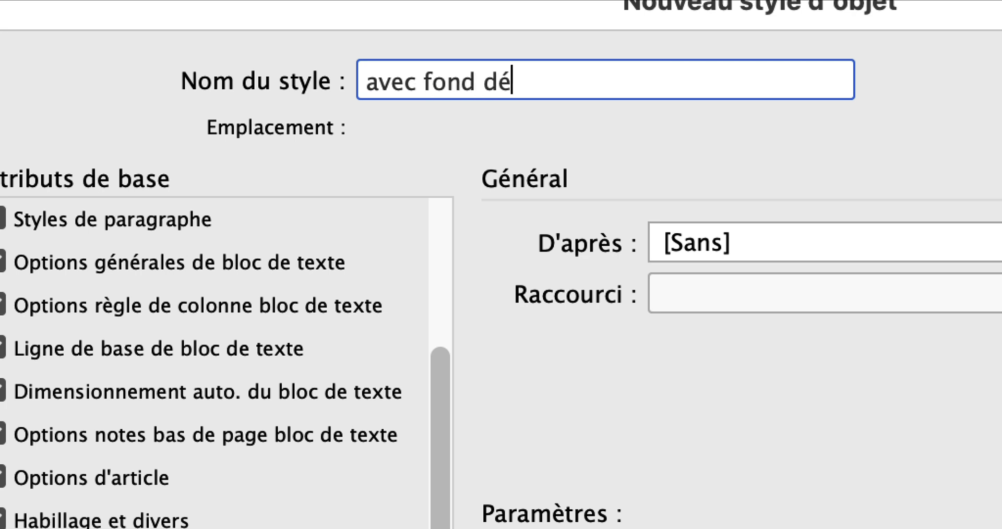
text(gradé vs)
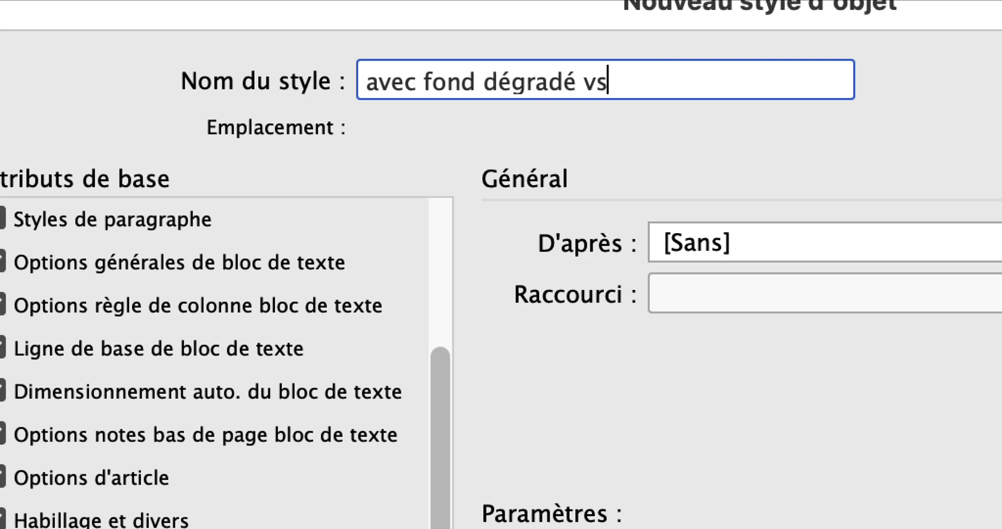
text(2)
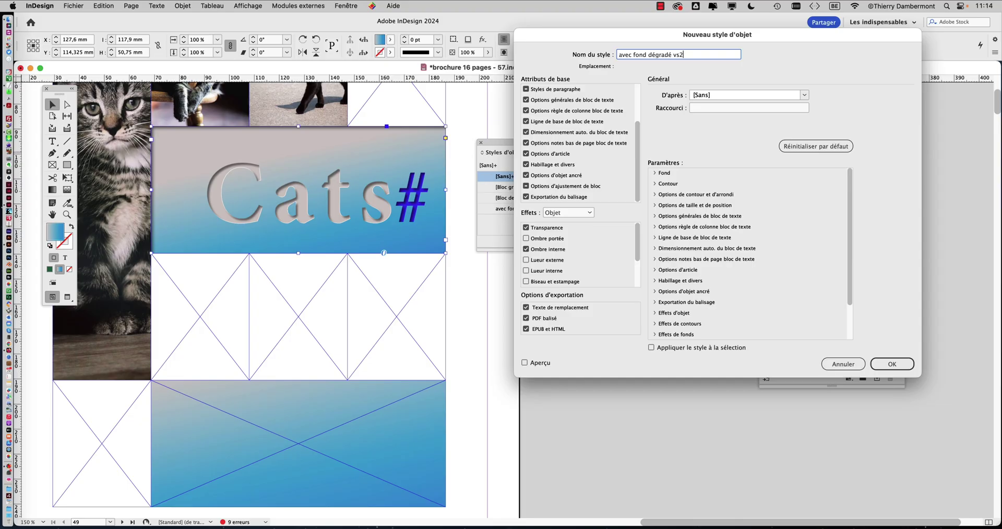
key(Return)
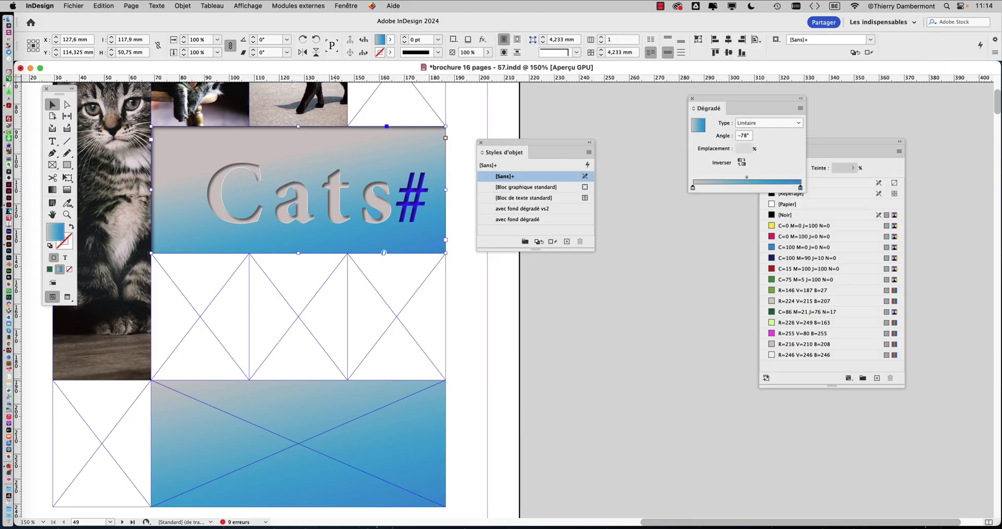
Apply the object style "avec fond dégradé vs2" to the lower gradient frame and move the styles panel clear of the page.
click(342, 408)
scroll(345, 406, down, 5)
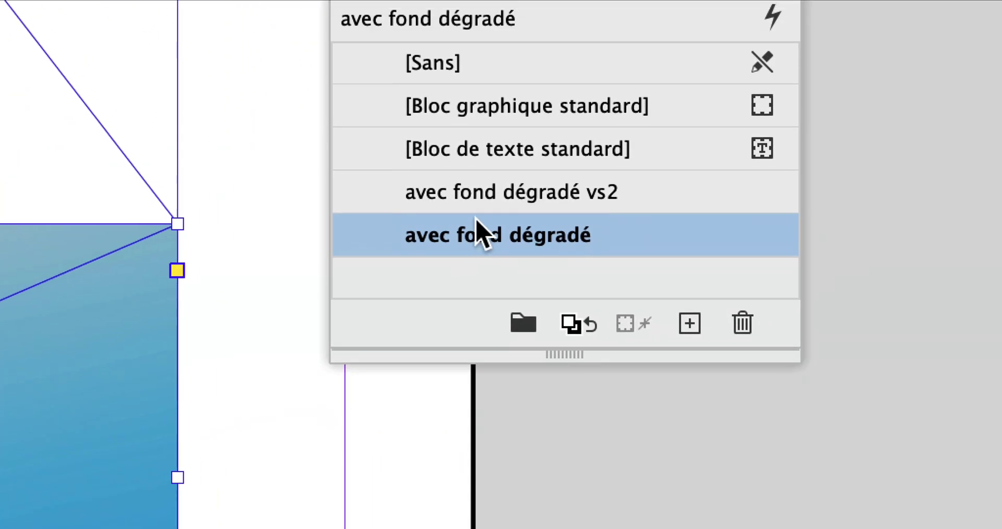
click(513, 210)
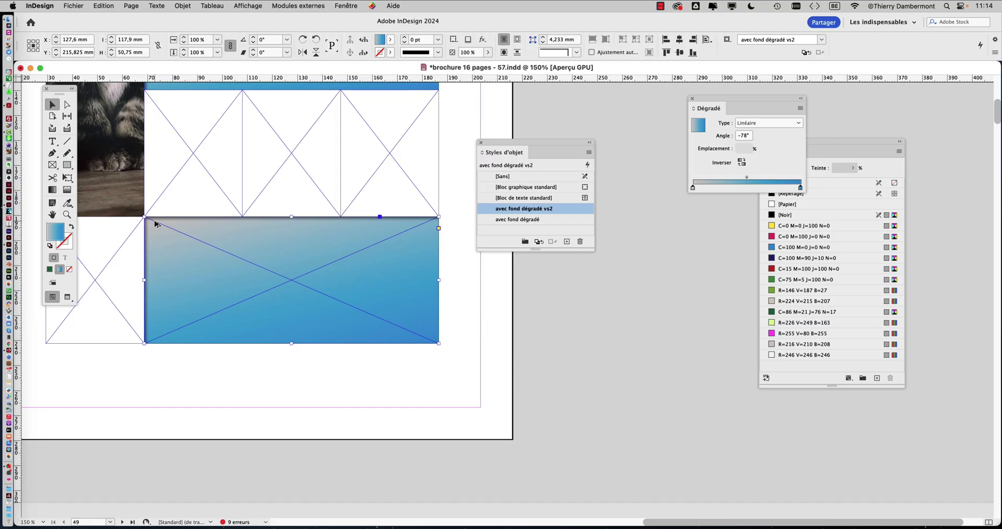
drag(532, 142, 600, 142)
scroll(292, 261, up, 3)
scroll(293, 261, left, 3)
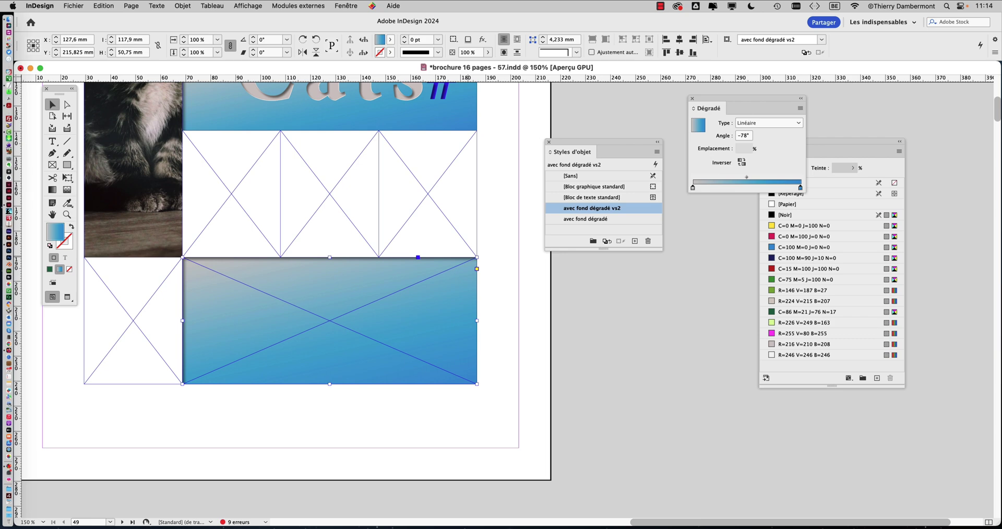
scroll(281, 300, up, 3)
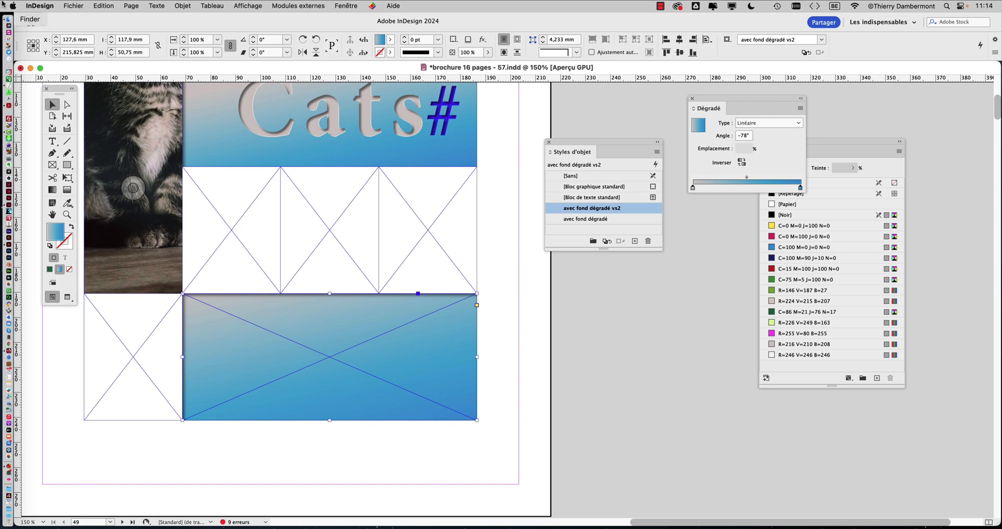
Save the document under the new name "brochure 16 pages - 58.indd".
click(74, 6)
key(Return)
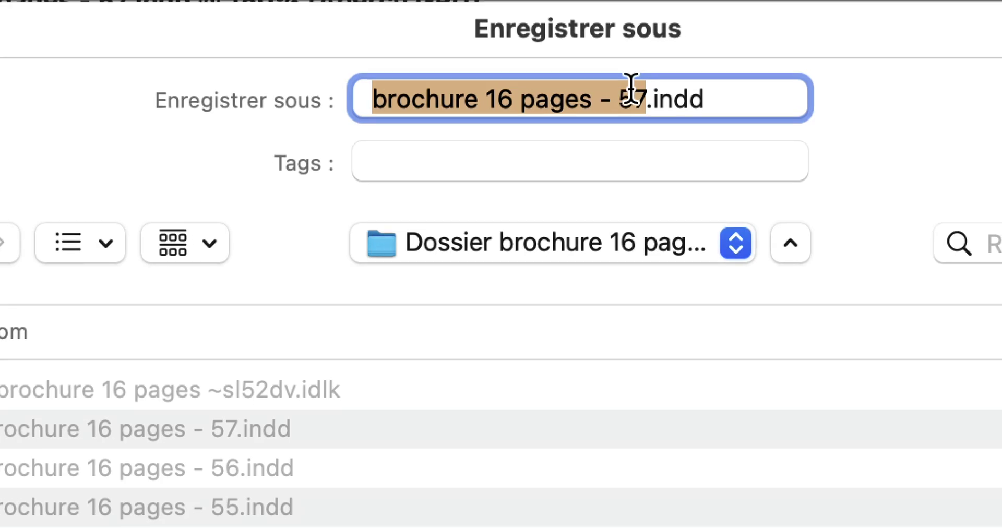
click(630, 91)
drag(633, 91, 629, 91)
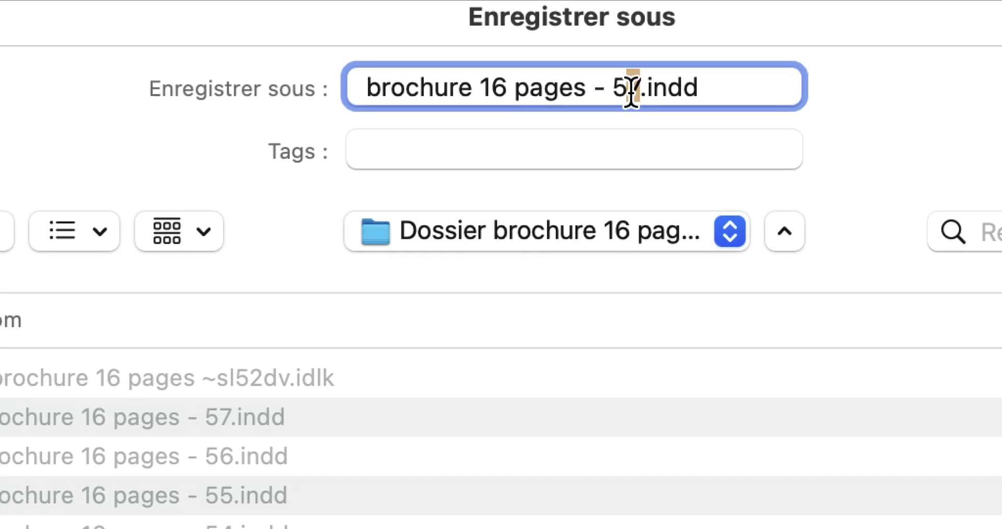
text(8)
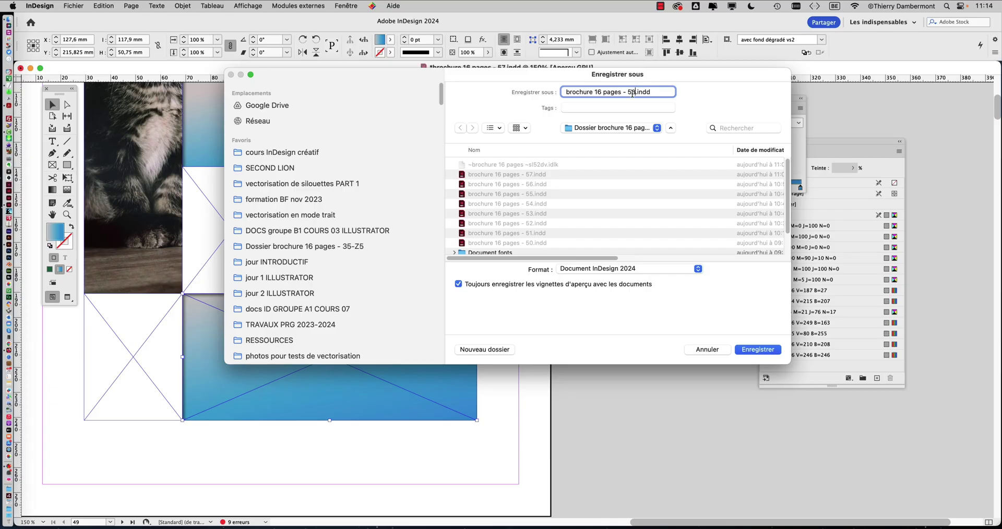
click(755, 350)
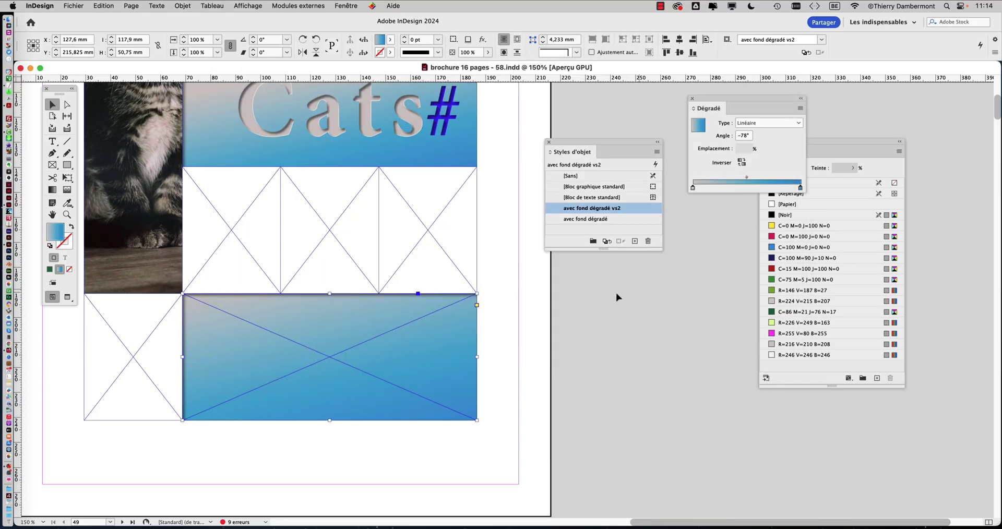
Check the object style commands with the Cats frame selected, and review the options of "avec fond dégradé vs2" without changing them.
click(417, 155)
drag(414, 154, 507, 313)
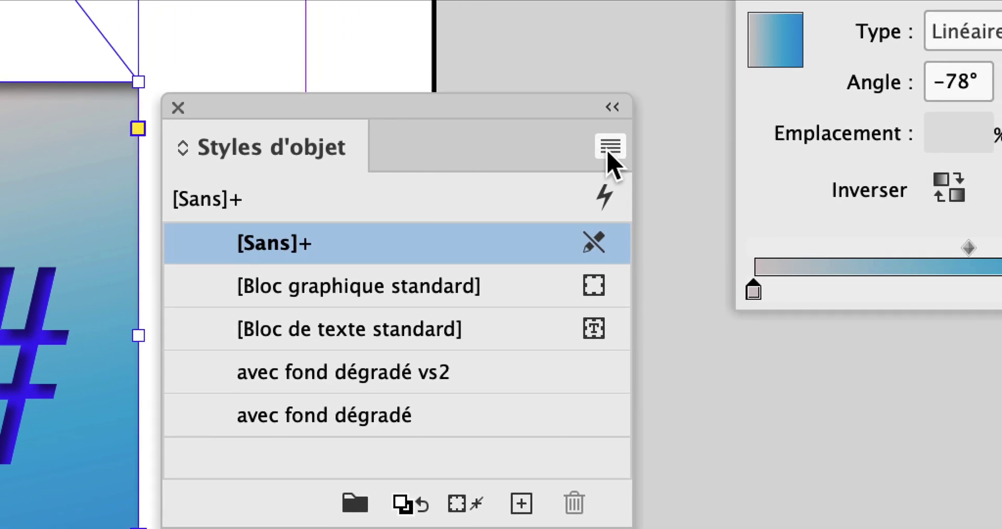
click(608, 153)
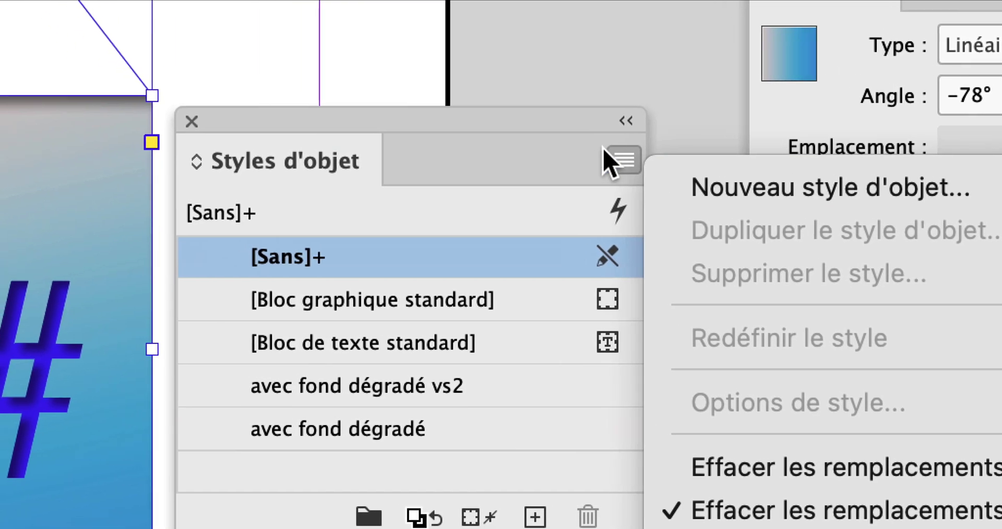
click(490, 386)
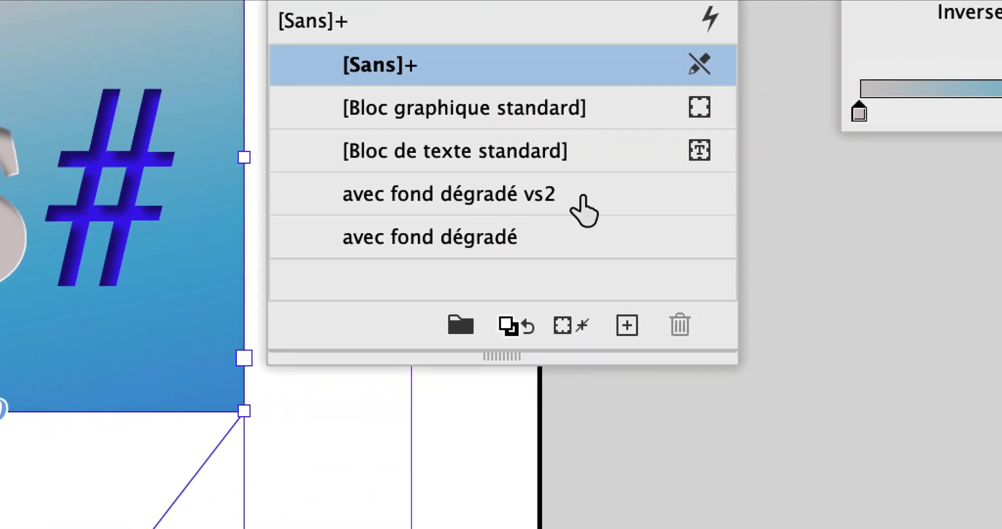
drag(583, 211, 501, 373)
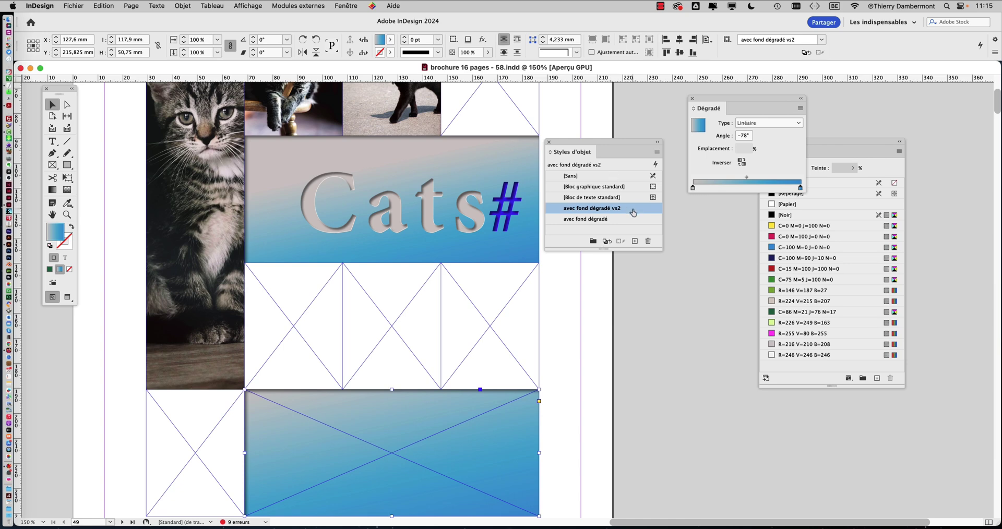
double_click(633, 213)
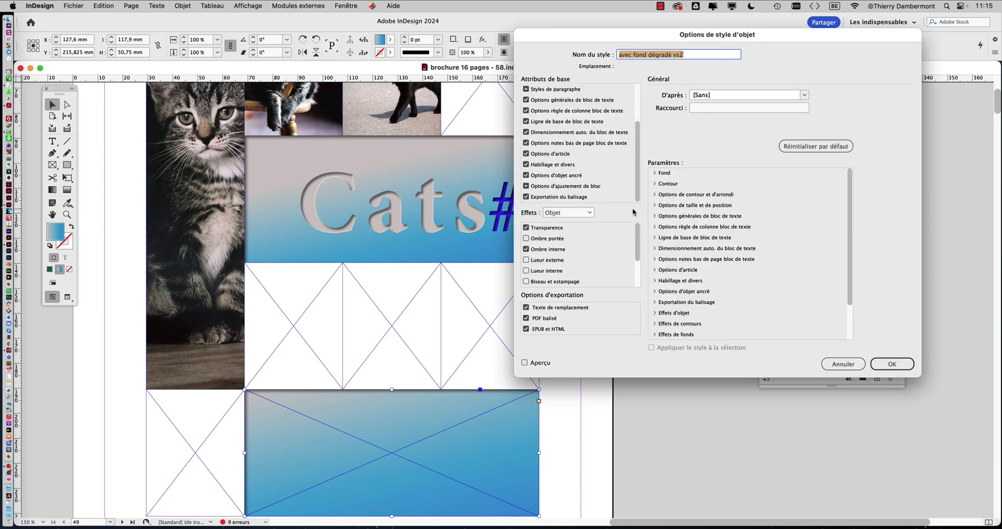
click(836, 362)
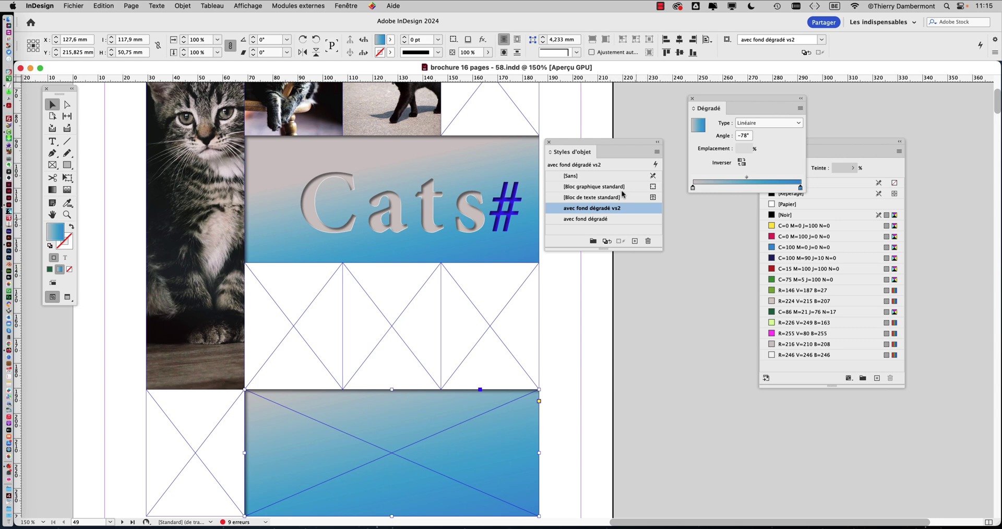
Turn the lower gradient frame into a text frame by placing the text cursor in it.
drag(591, 143, 606, 110)
scroll(329, 307, down, 5)
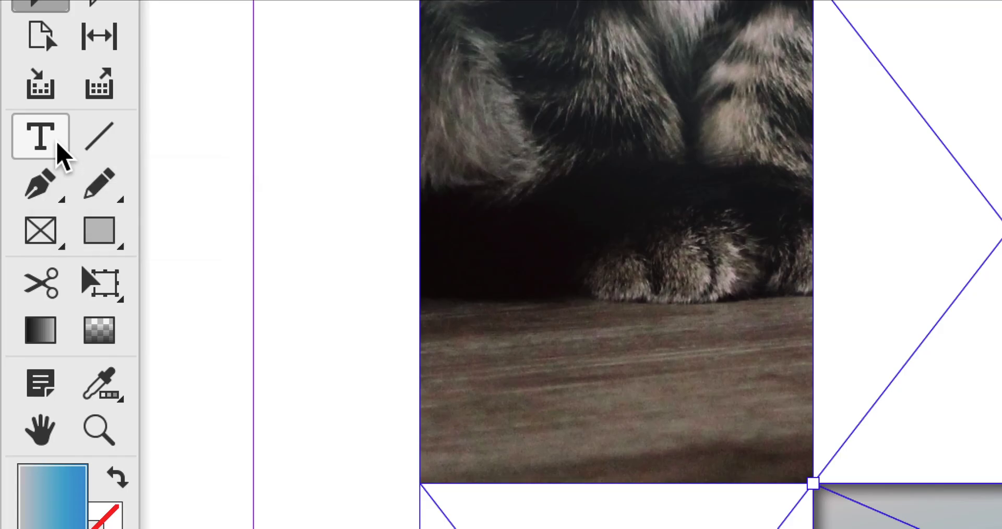
click(53, 142)
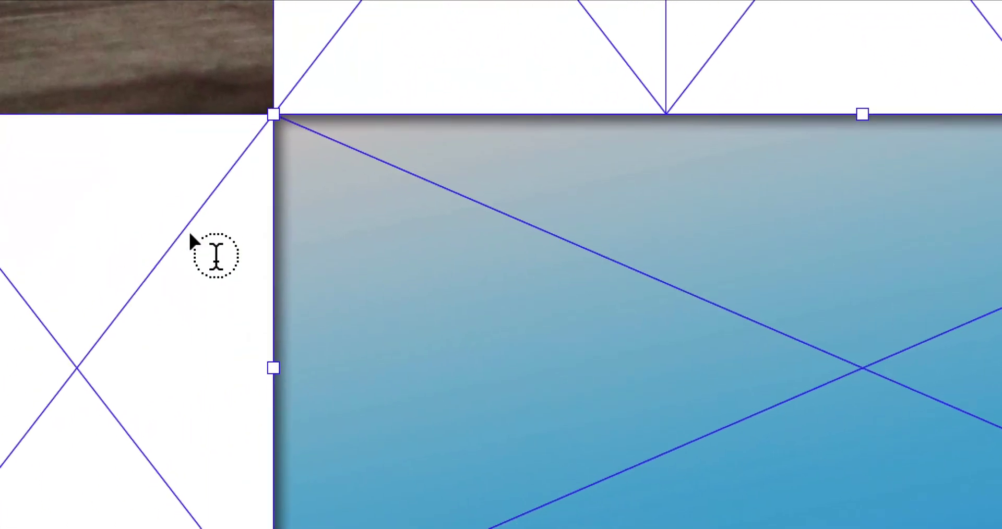
click(224, 237)
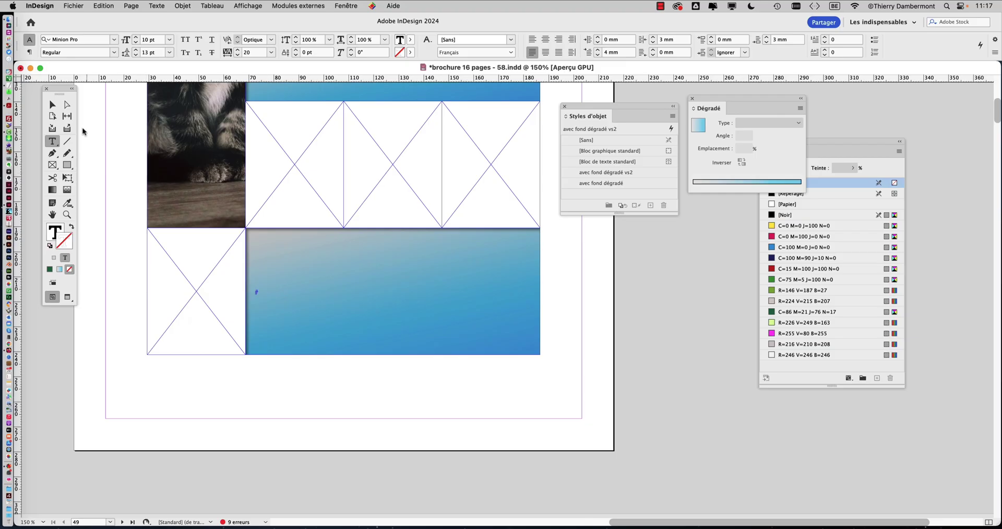
Review the lower gradient frame's text frame options and compare its assigned object style with the Cats frame's.
click(53, 104)
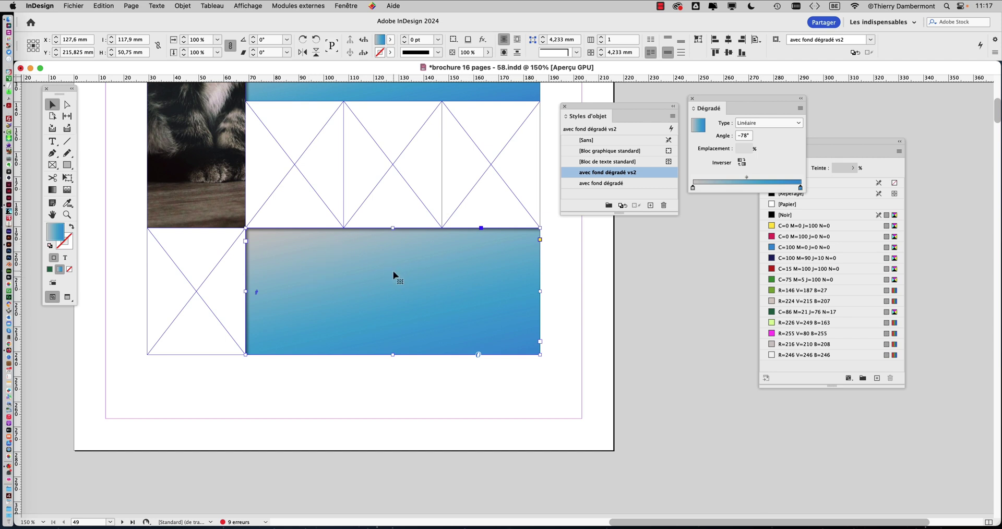
key(super+b)
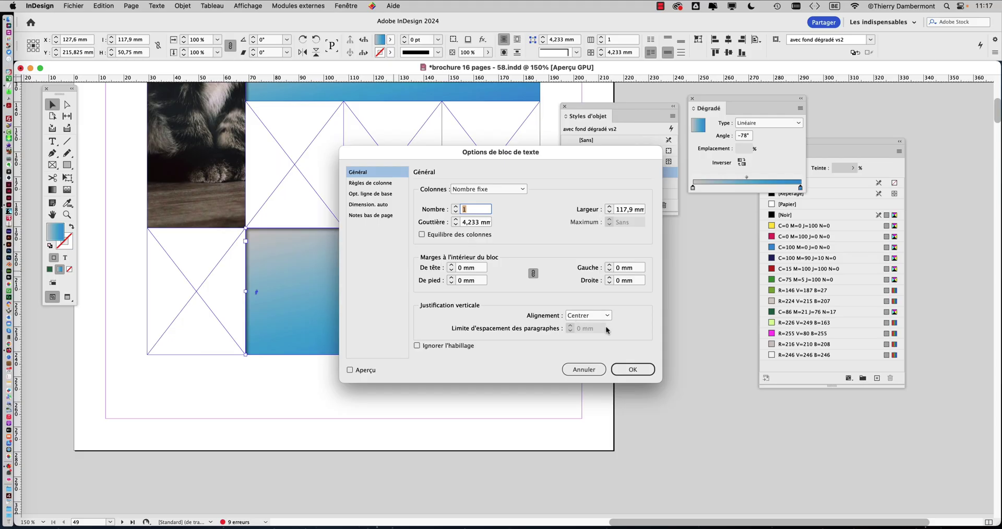
click(673, 522)
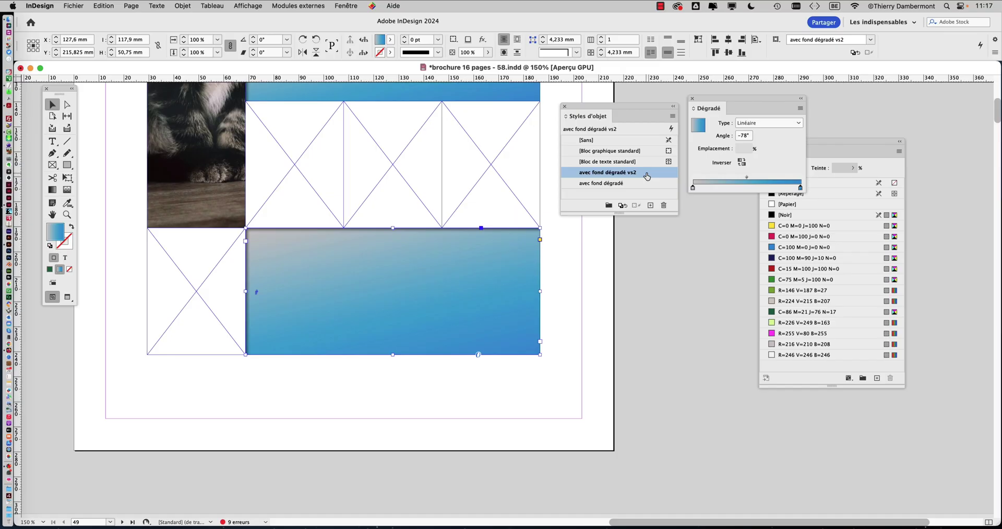
scroll(0, 212, up, 5)
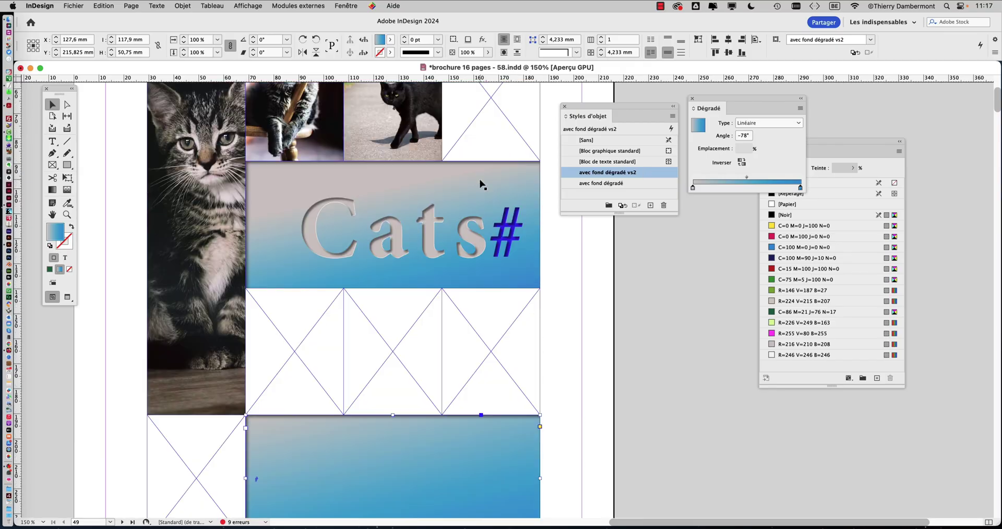
click(387, 203)
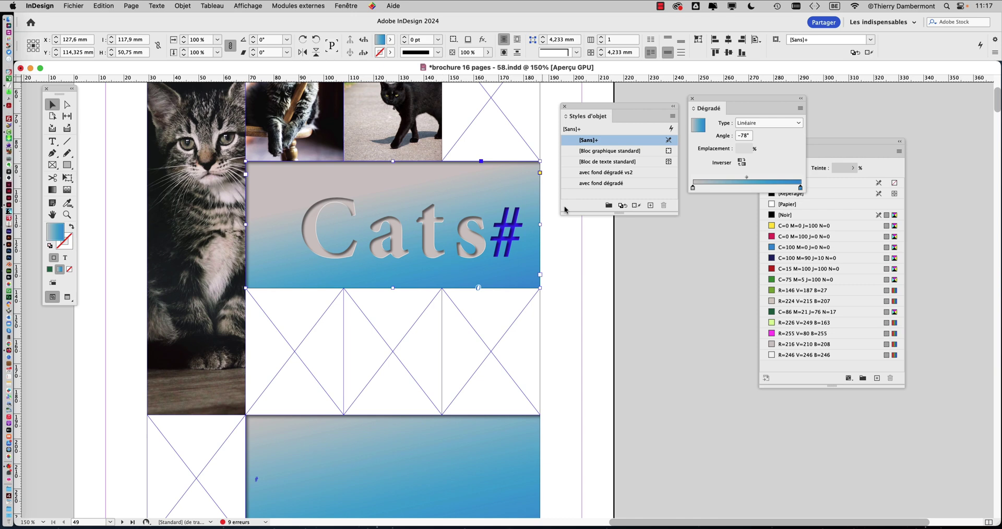
click(452, 429)
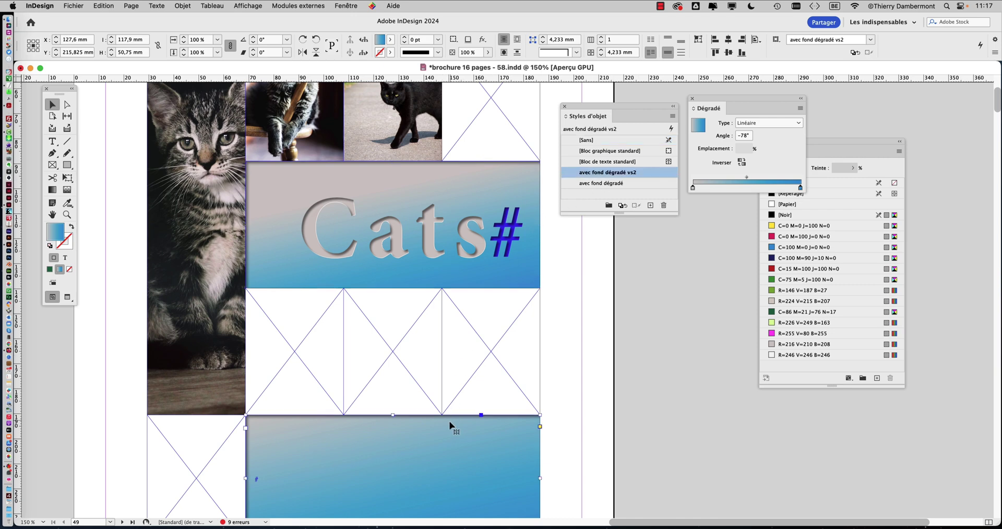
Enter the text "gone wild" in the lower gradient frame.
scroll(450, 415, down, 3)
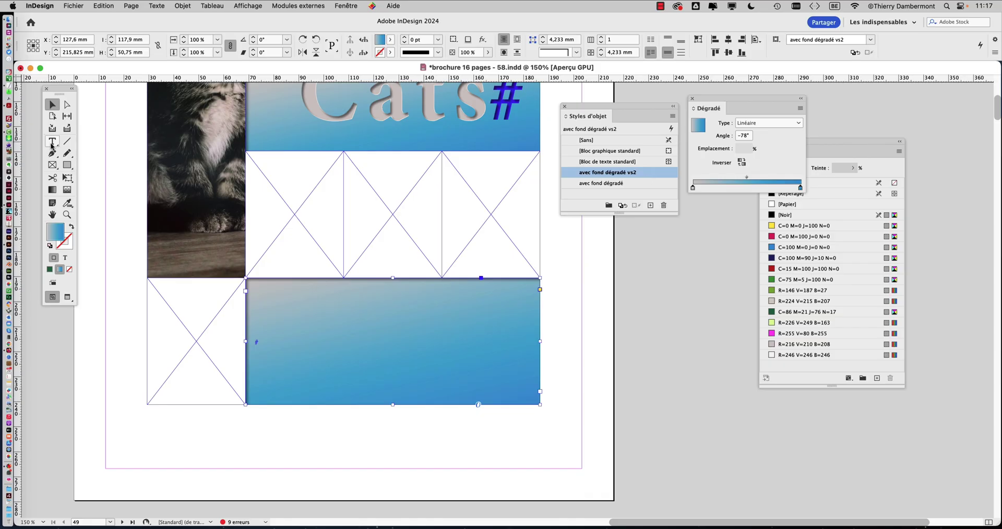
click(52, 142)
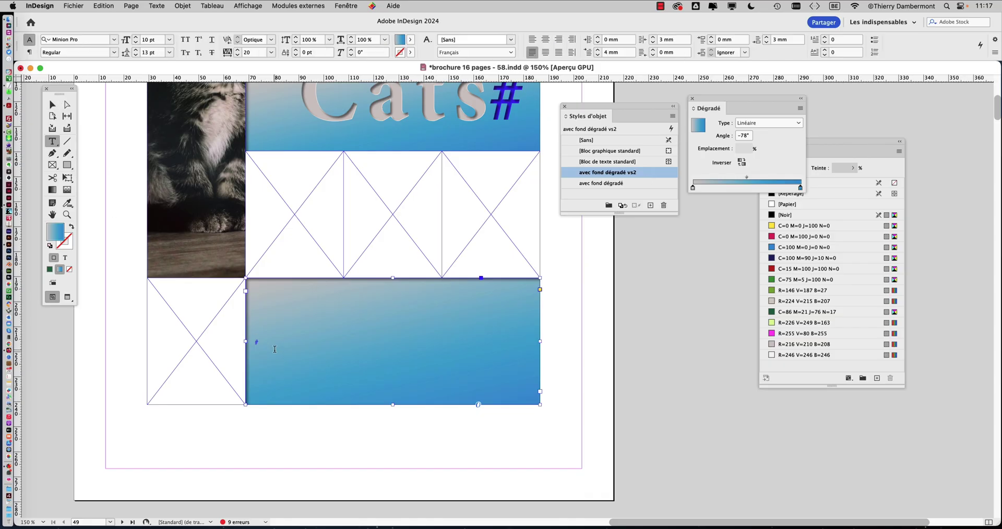
click(269, 345)
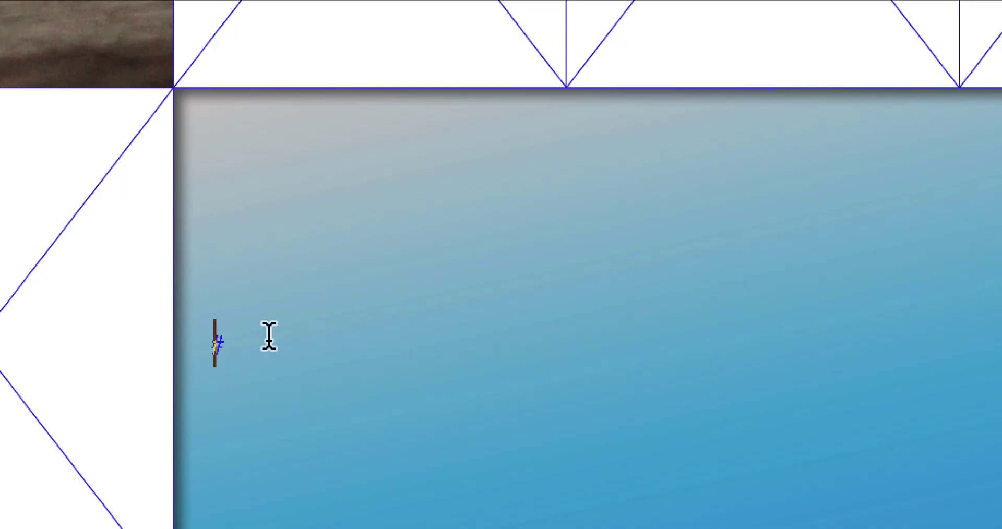
text(gone wild)
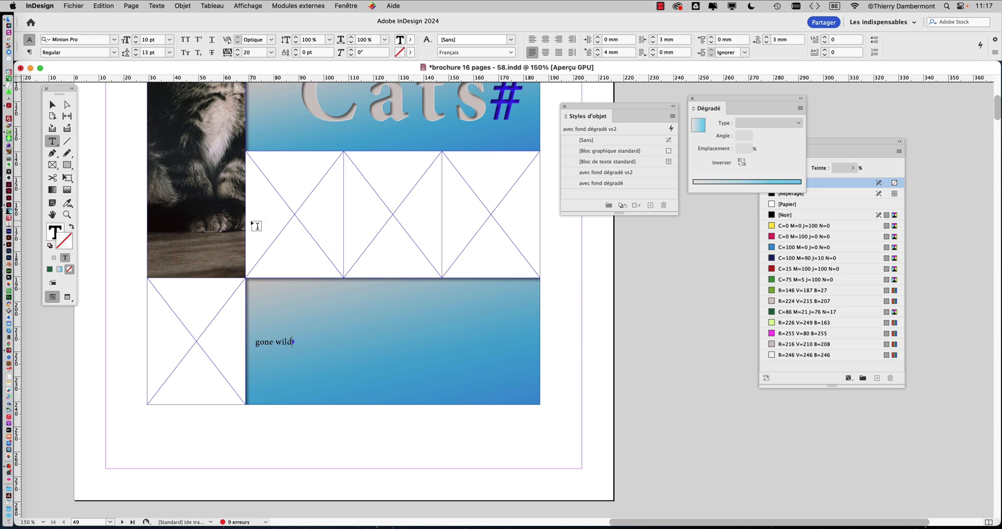
Select the lower gradient frame as an object and enlarge its "gone wild" text to 40 pt.
click(52, 105)
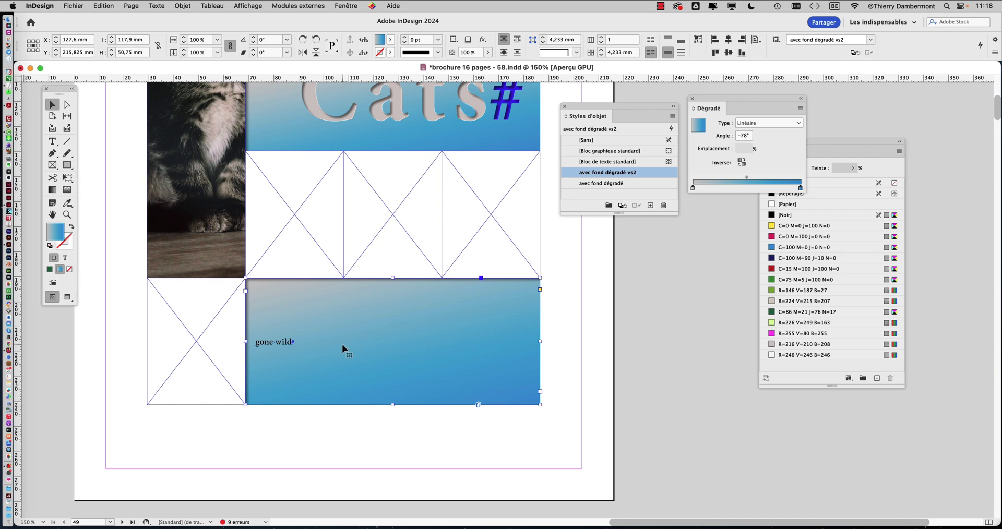
scroll(342, 343, up, 1)
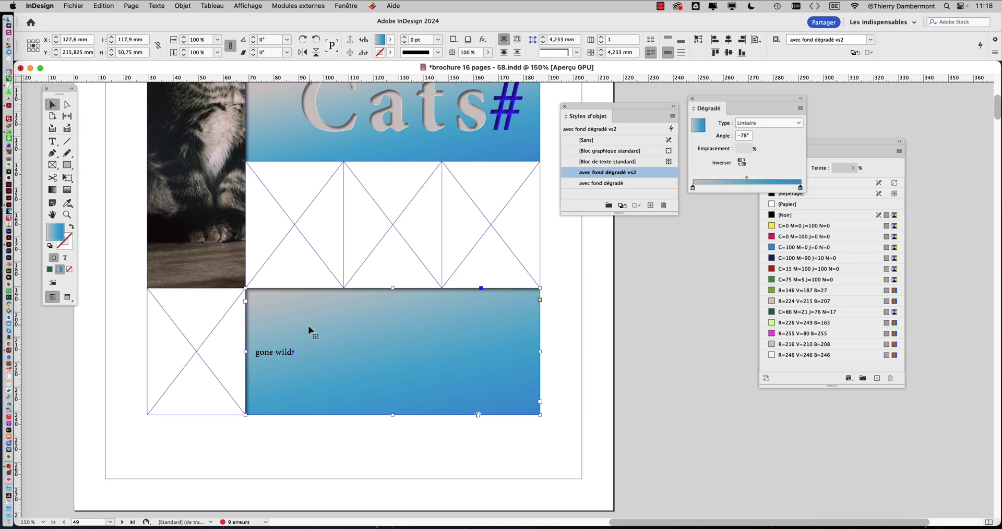
click(156, 6)
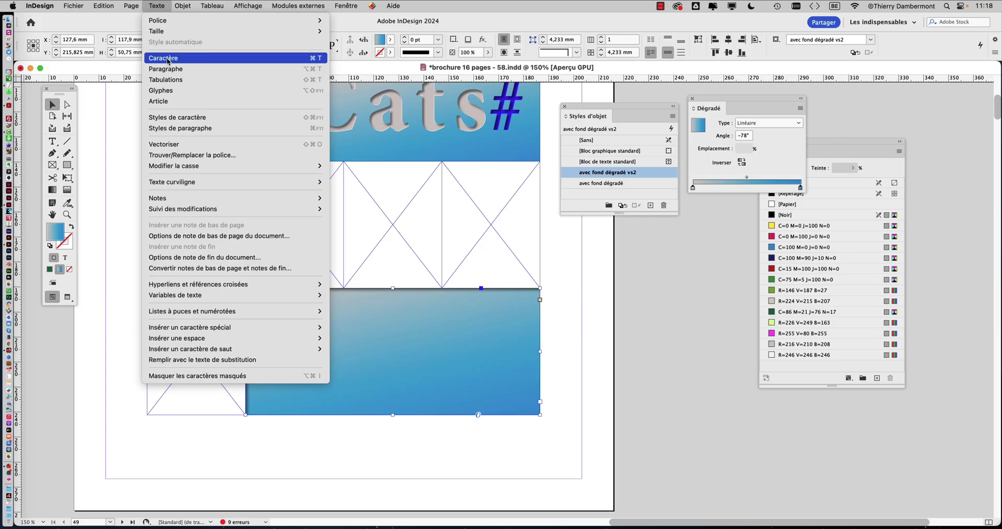
click(167, 58)
drag(660, 334, 395, 253)
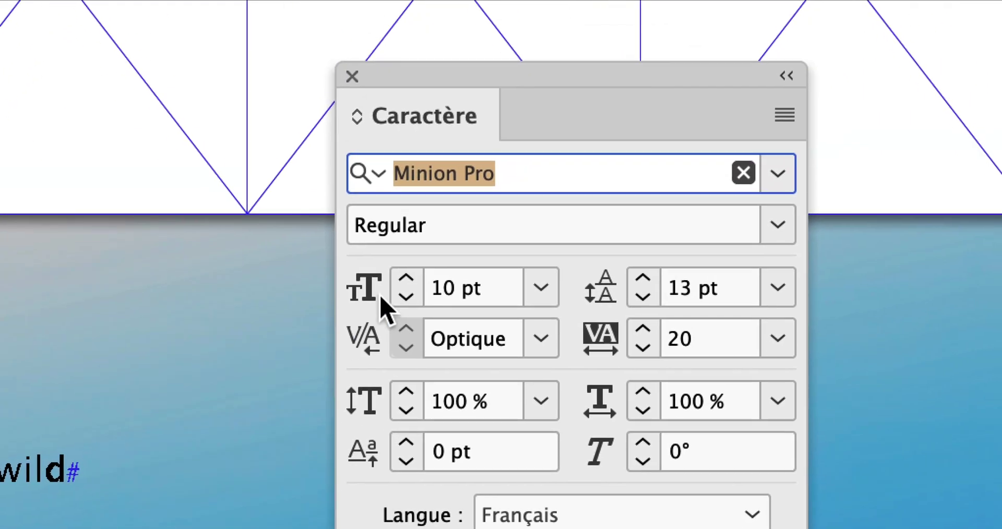
click(403, 277)
click(402, 277)
click(403, 276)
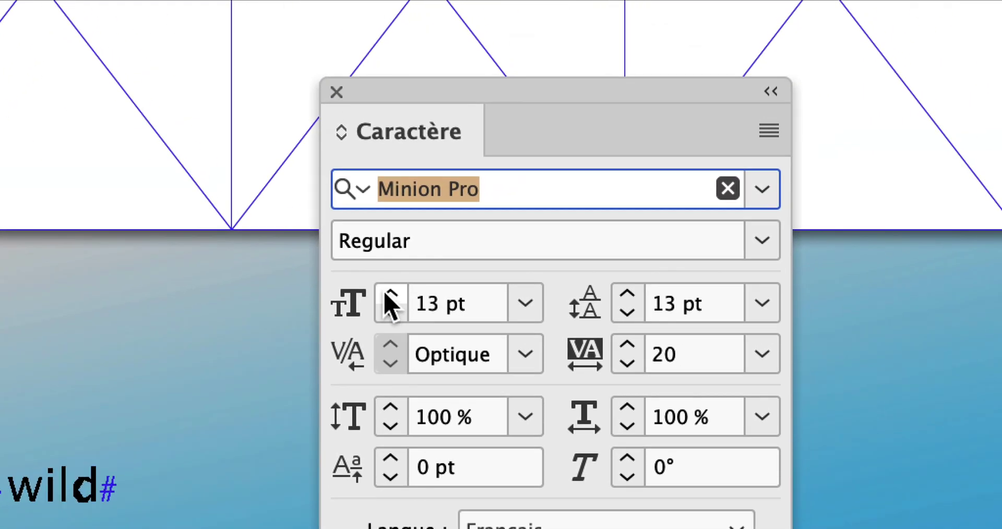
shift+click(391, 300)
shift+click(391, 300)
shift+click(390, 300)
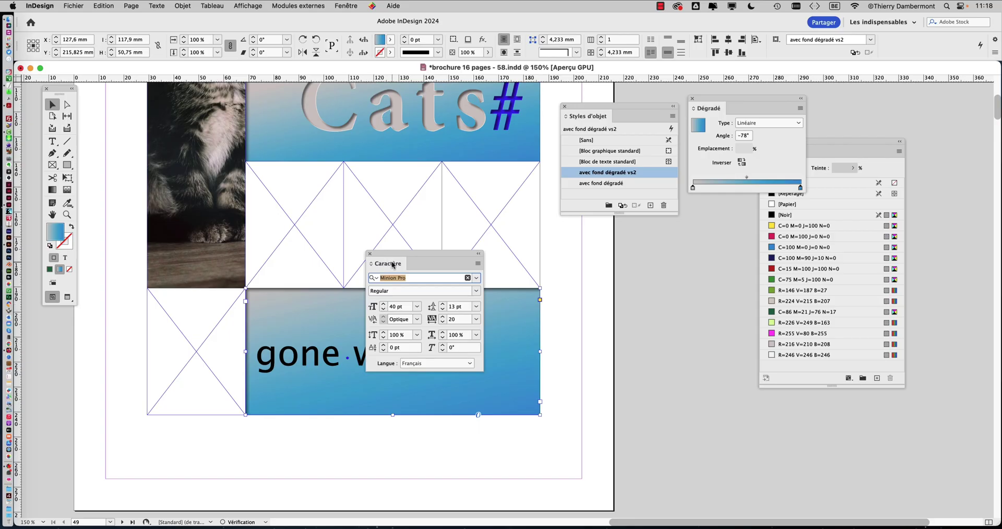
Increase the "gone wild" text size to 60 pt, keeping the character settings clear of the page.
drag(392, 264, 601, 248)
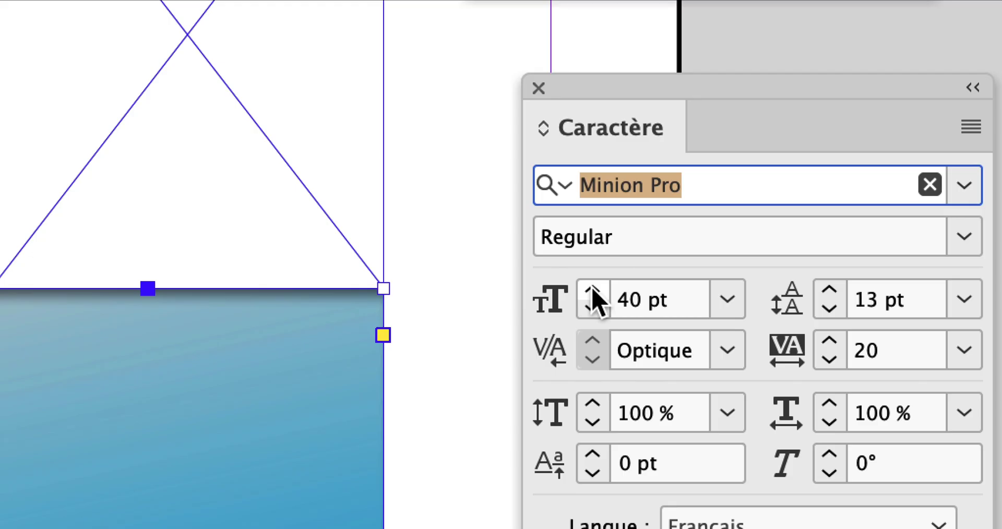
shift+click(592, 289)
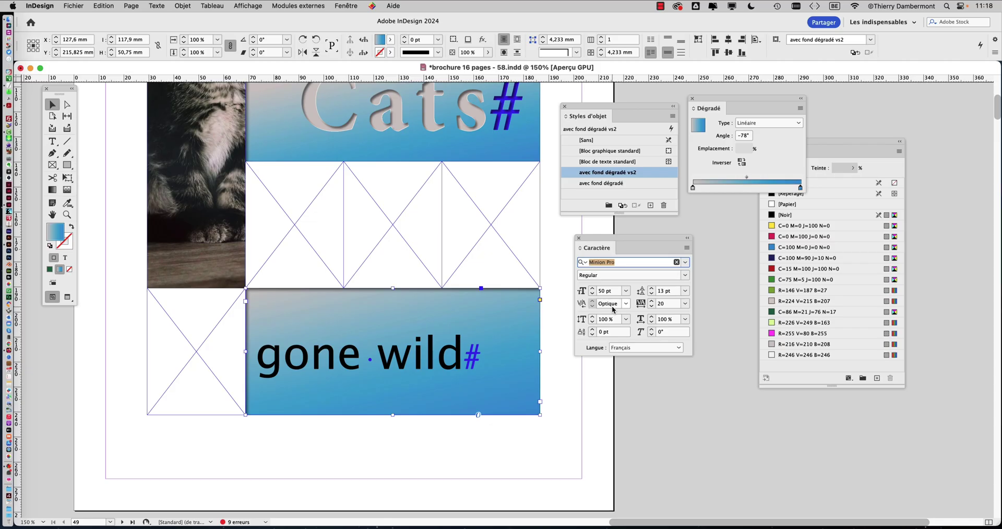
drag(609, 241, 660, 267)
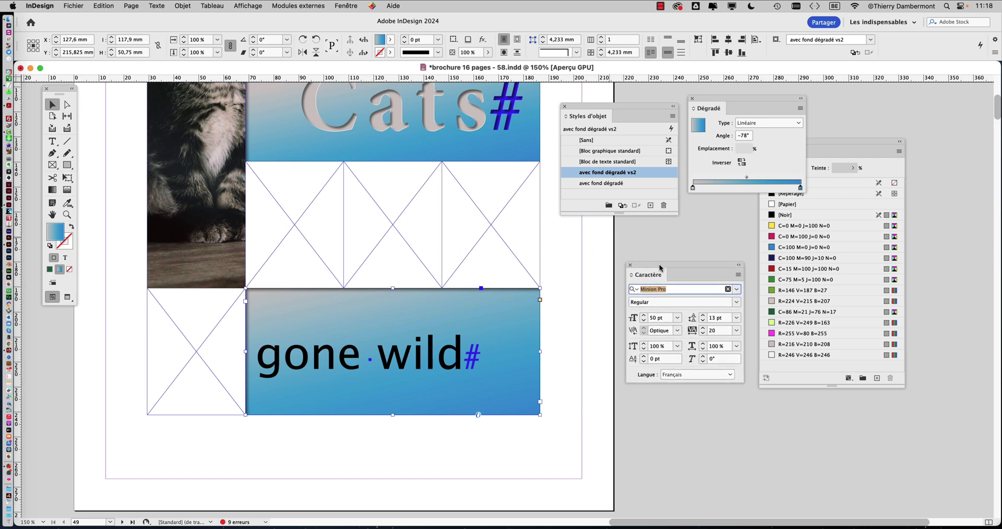
shift+click(645, 315)
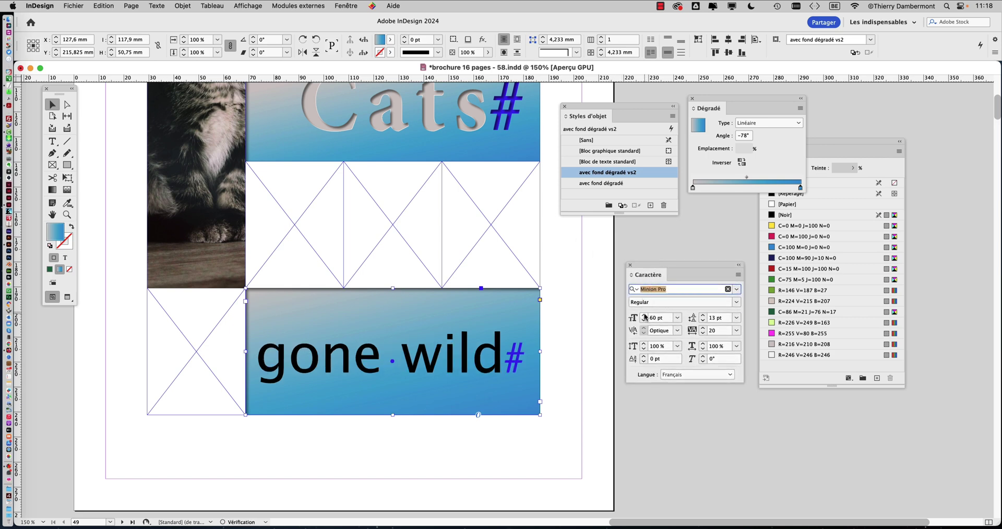
key(Escape)
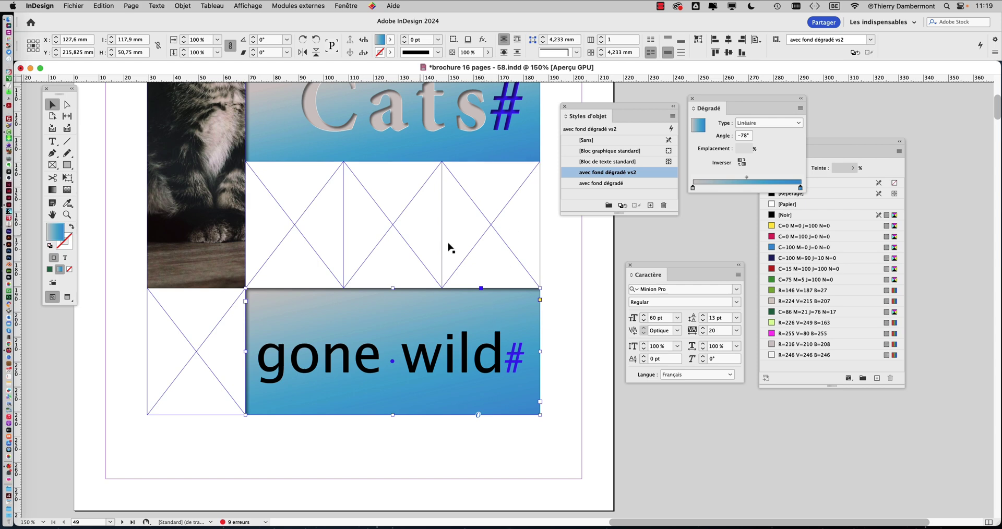
Center the "gone wild" text horizontally in its frame and move the paragraph settings off the page.
click(163, 7)
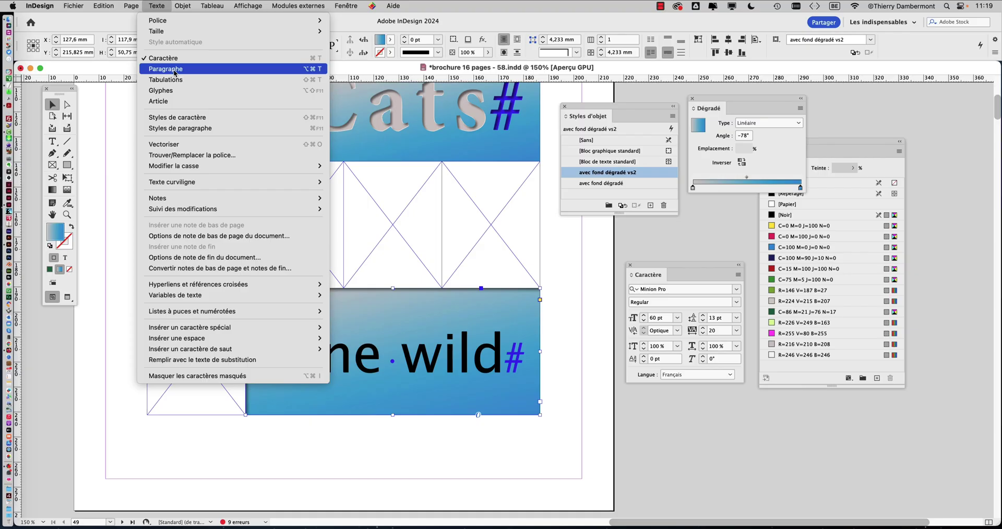
click(174, 70)
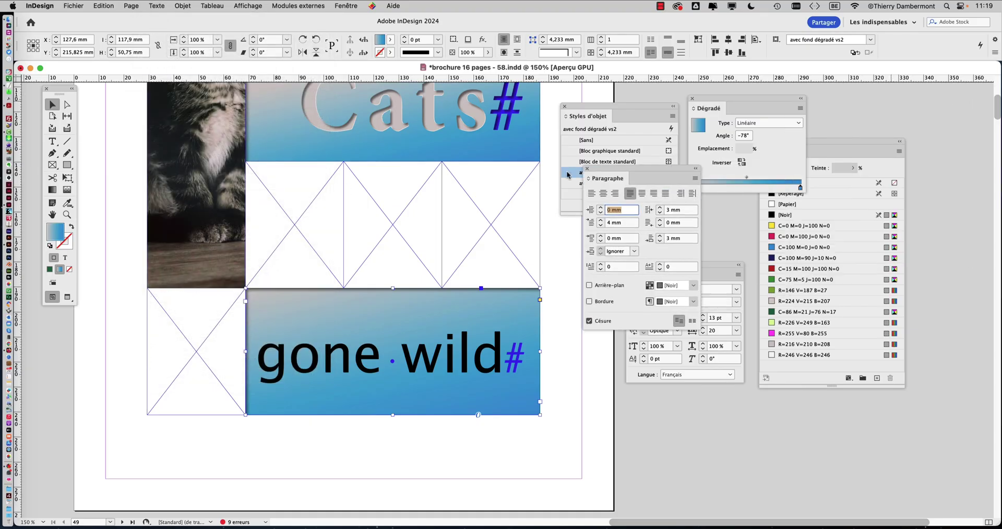
drag(568, 175, 446, 202)
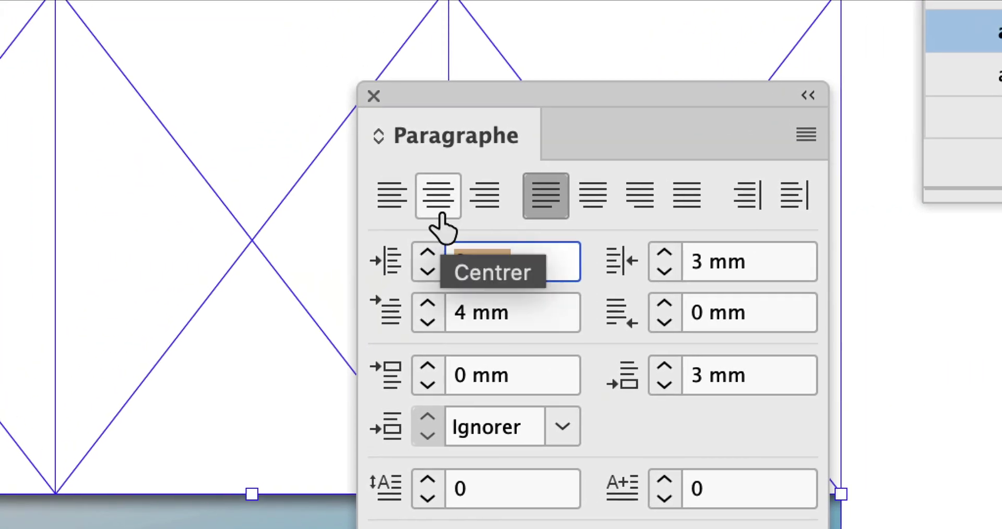
click(438, 198)
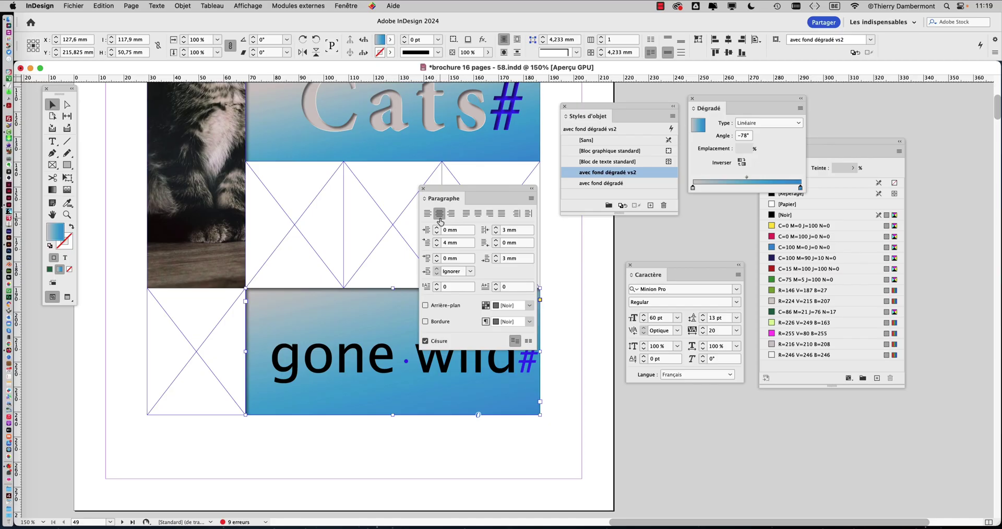
drag(531, 193, 901, 135)
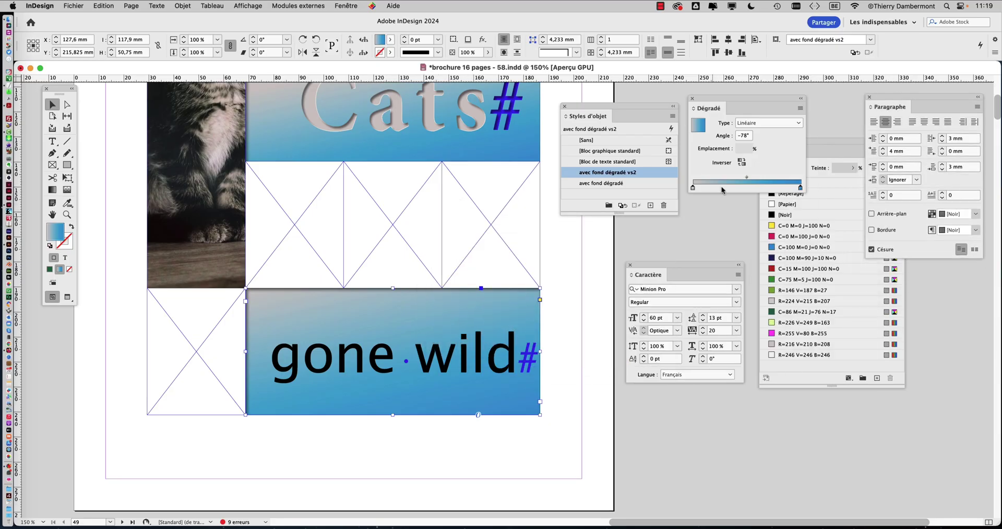
Adjust the "gone wild" text size in the lower gradient frame to 56 pt.
click(643, 322)
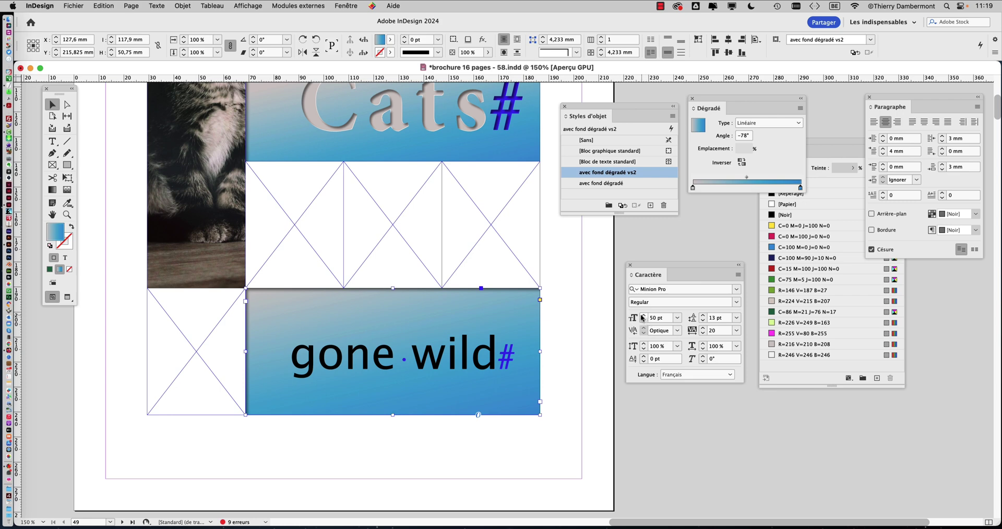
click(643, 315)
click(644, 316)
click(644, 316)
click(643, 316)
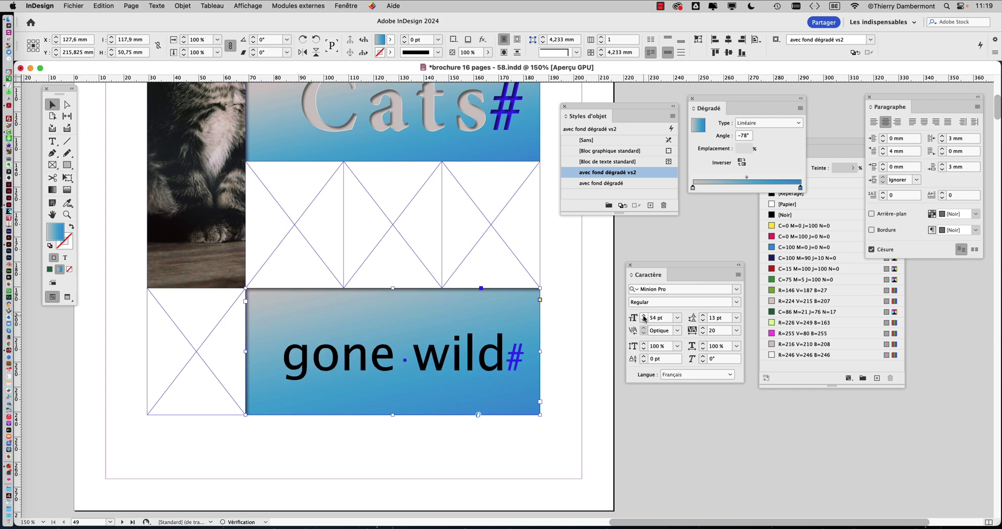
click(644, 315)
click(643, 315)
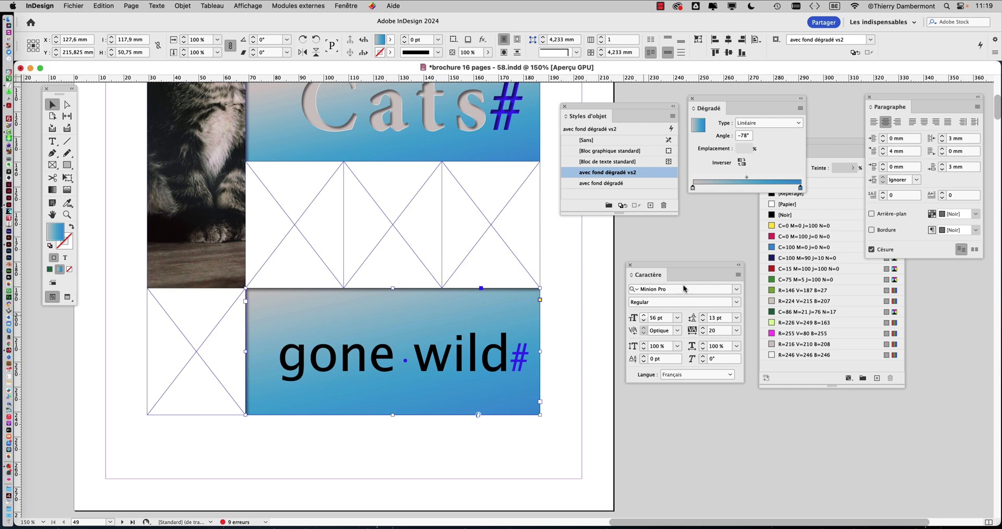
Insert a forced line break before "wild" so the text runs over two lines in the same paragraph.
scroll(441, 360, up, 2)
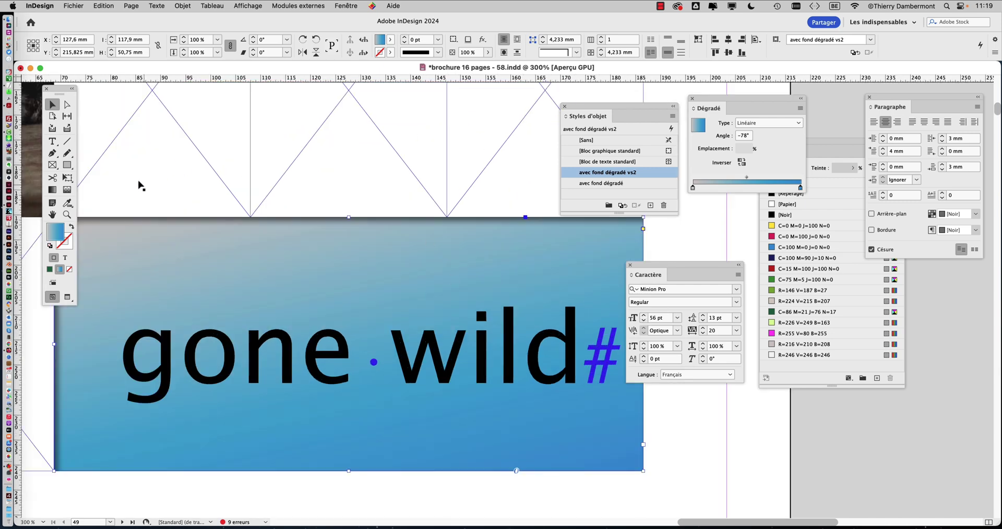
click(53, 146)
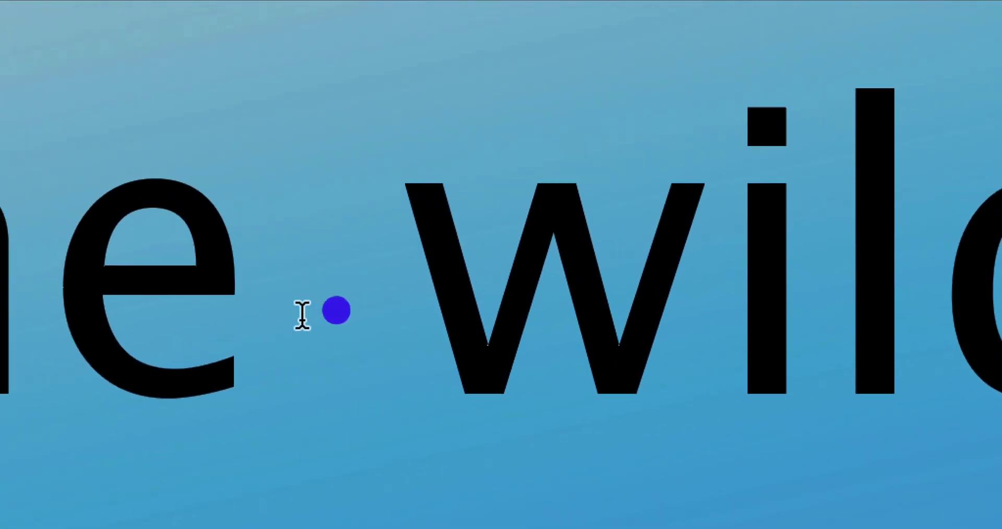
click(304, 315)
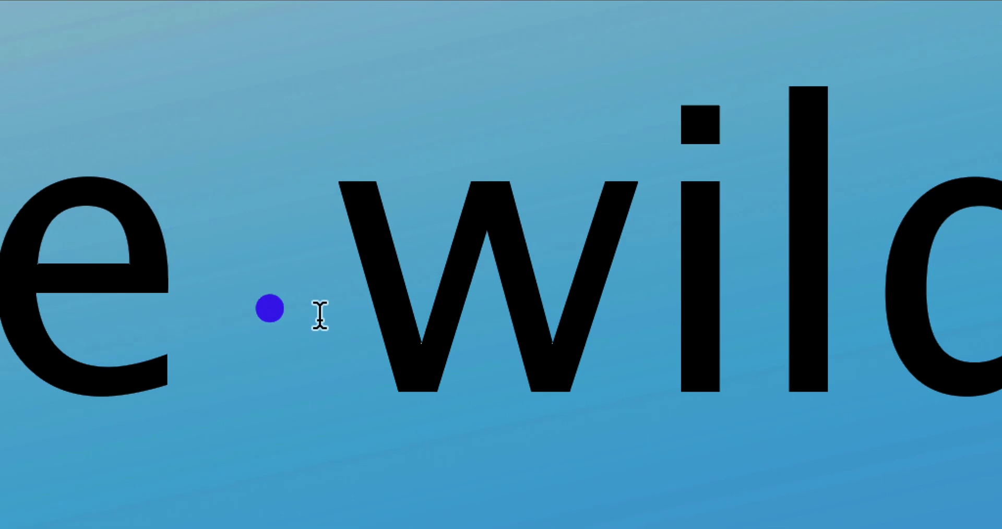
click(410, 303)
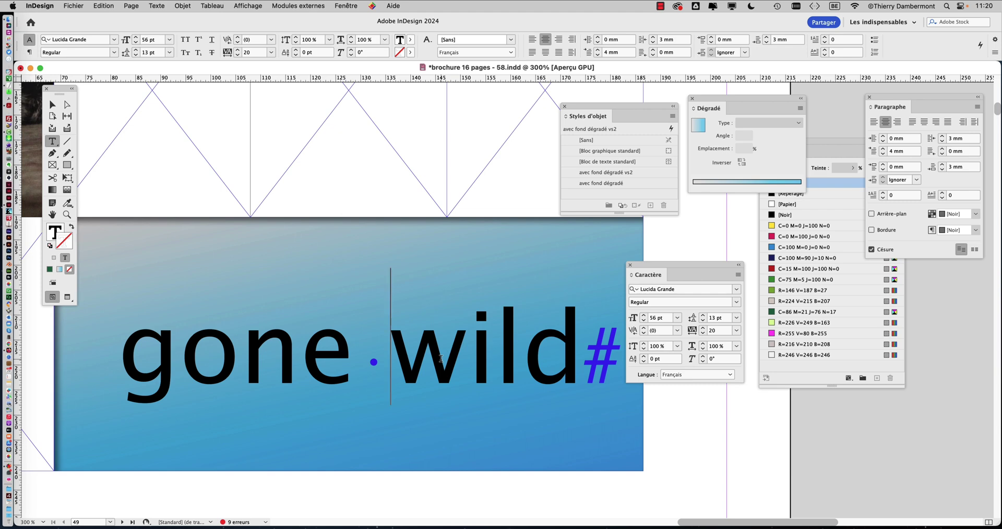
key(shift+Return)
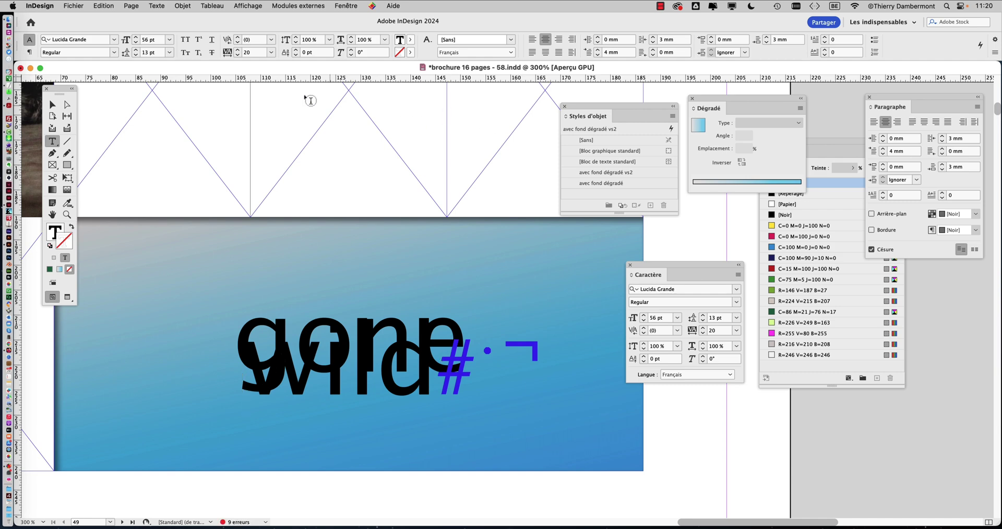
Examine the line-break and hidden-character shortcuts on the on-screen keyboard and among the text commands, then close both.
click(835, 7)
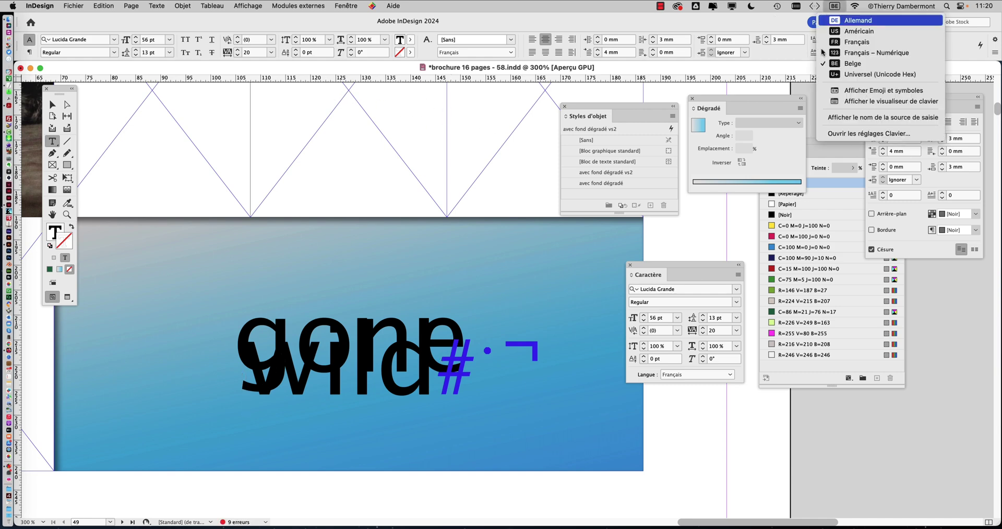
click(866, 101)
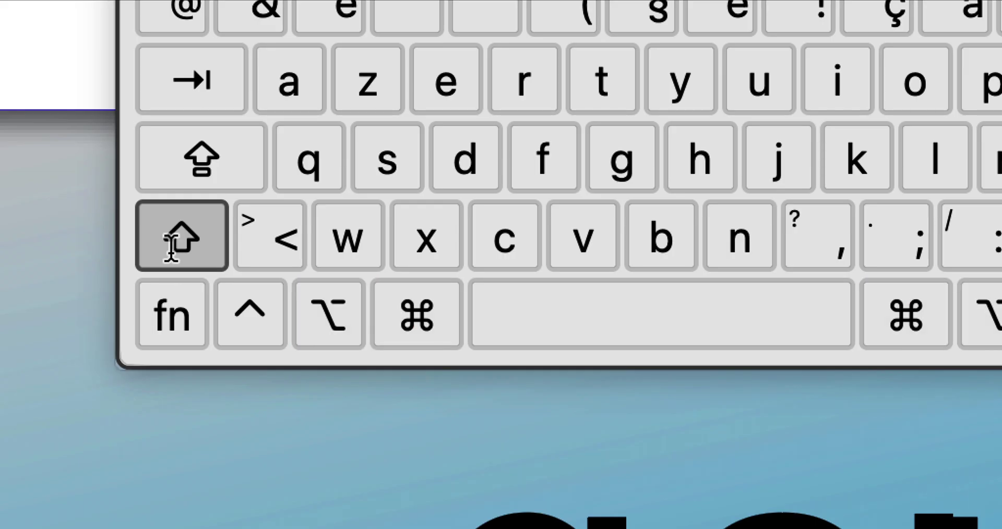
click(172, 245)
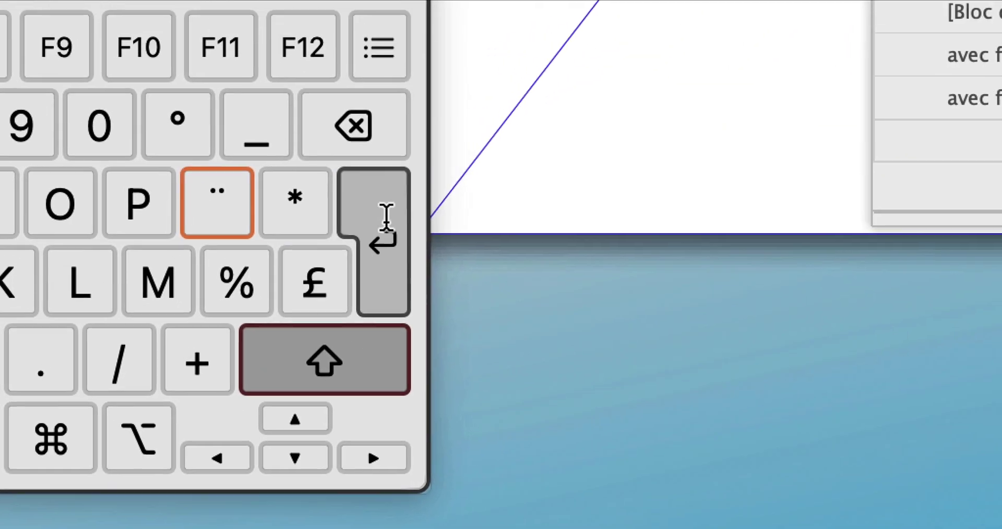
click(386, 216)
key(super+alt+i)
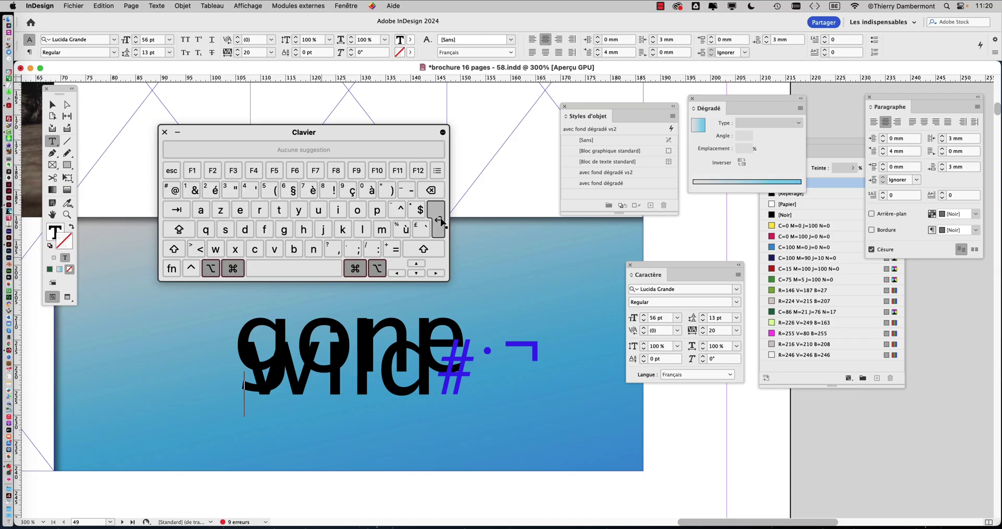
key(super+alt+equal)
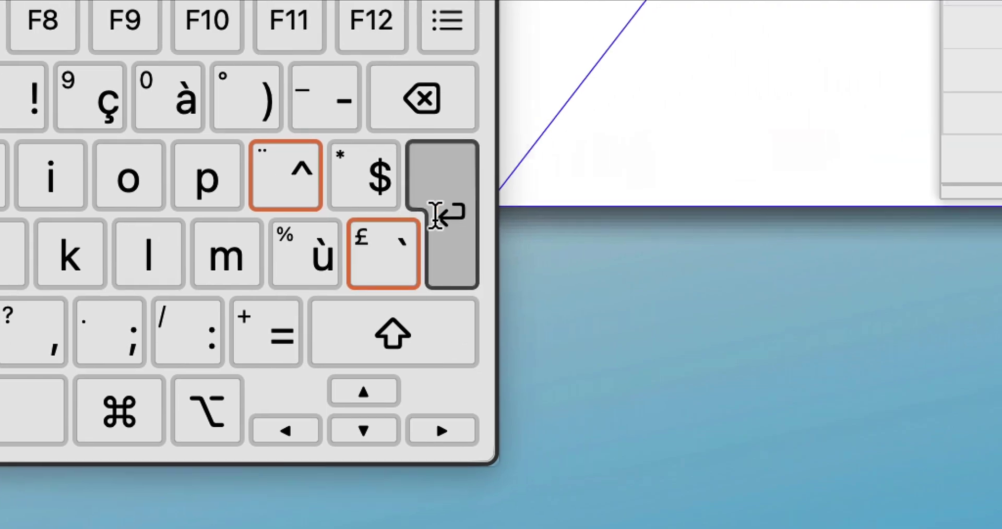
key(super+alt)
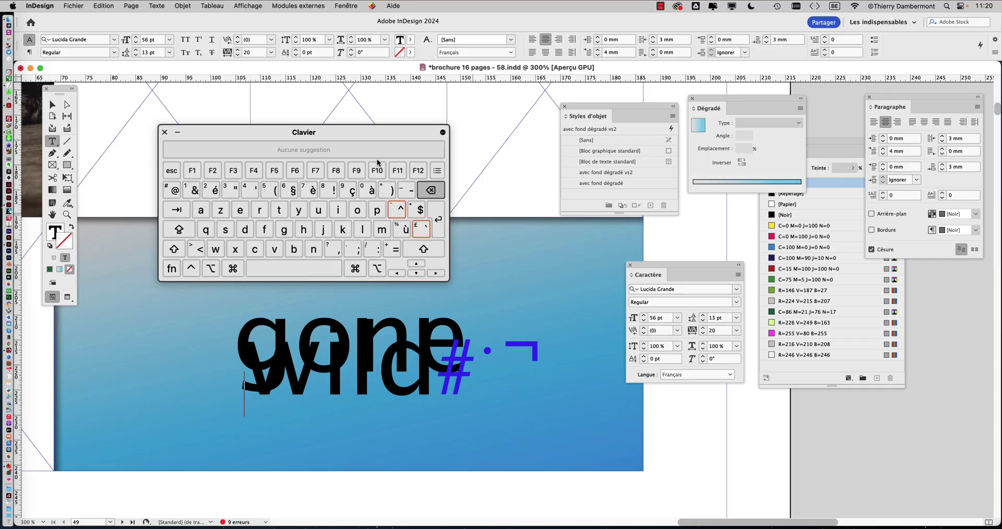
click(164, 133)
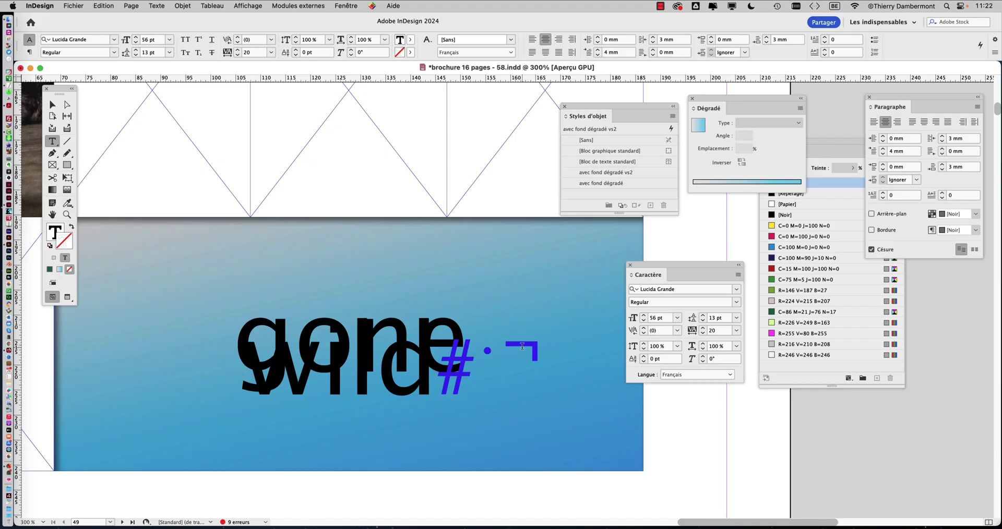
click(164, 5)
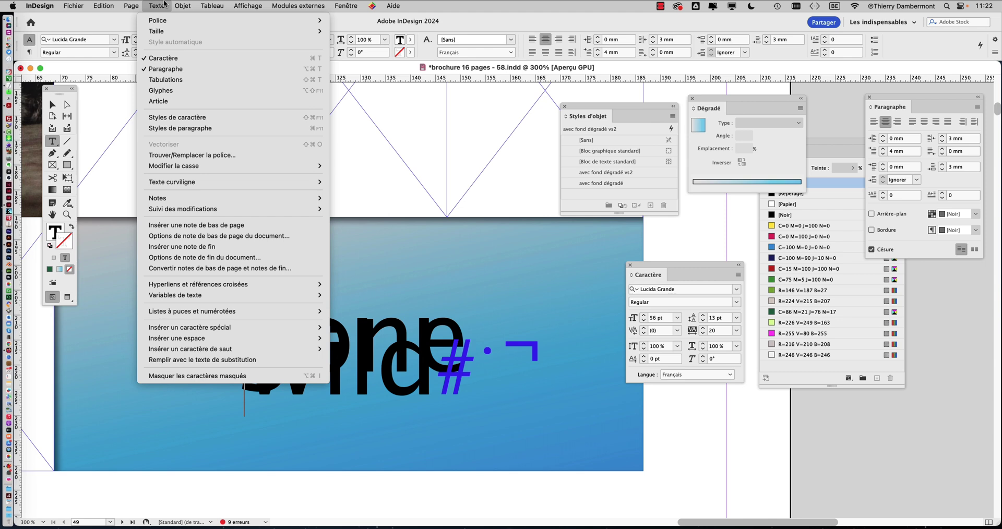
click(163, 5)
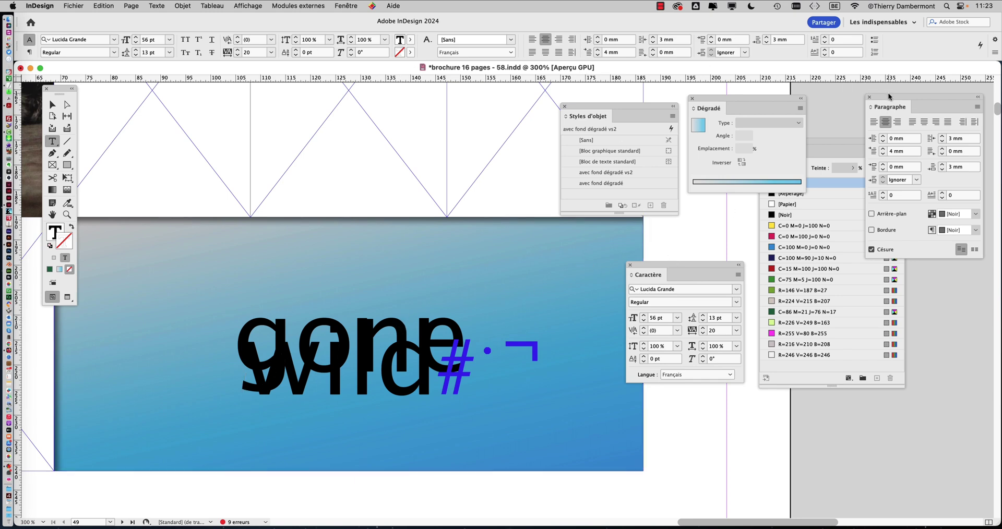
Move the character settings above the gradient frame and set the leading of the whole "gone wild" text to 60 pt.
drag(691, 267, 393, 135)
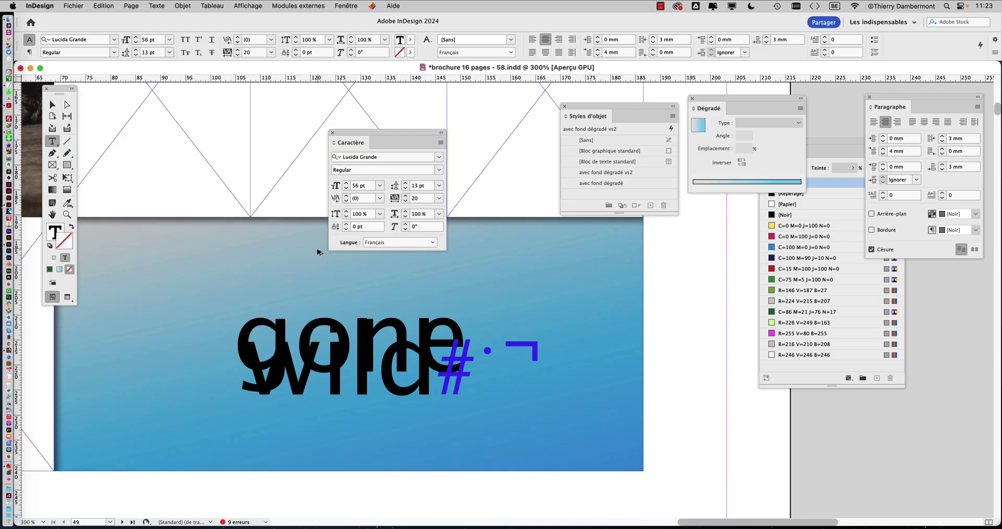
click(406, 183)
click(406, 184)
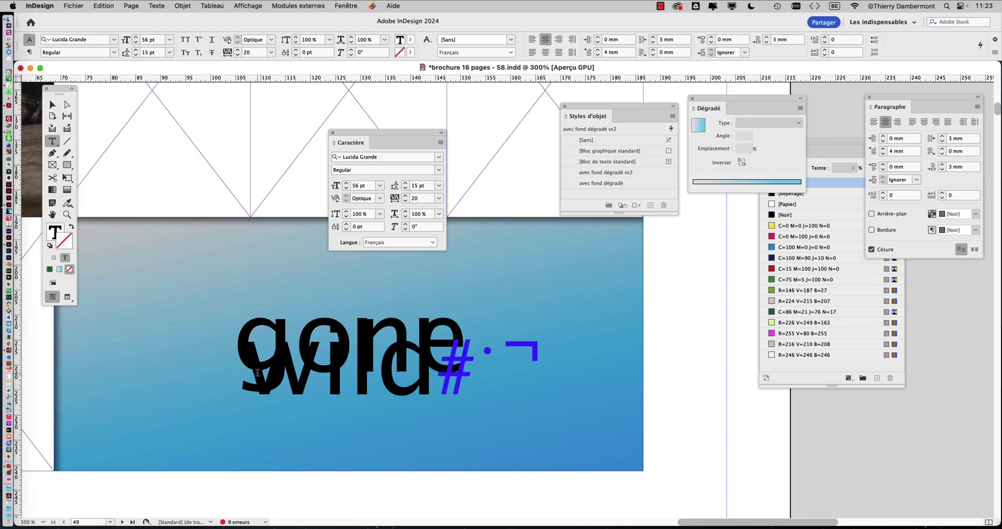
key(super+a)
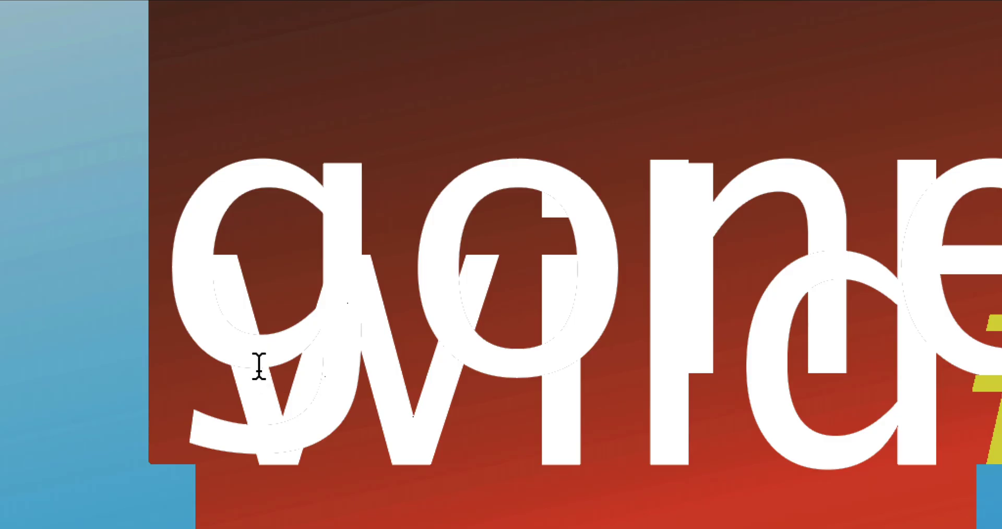
key(Left)
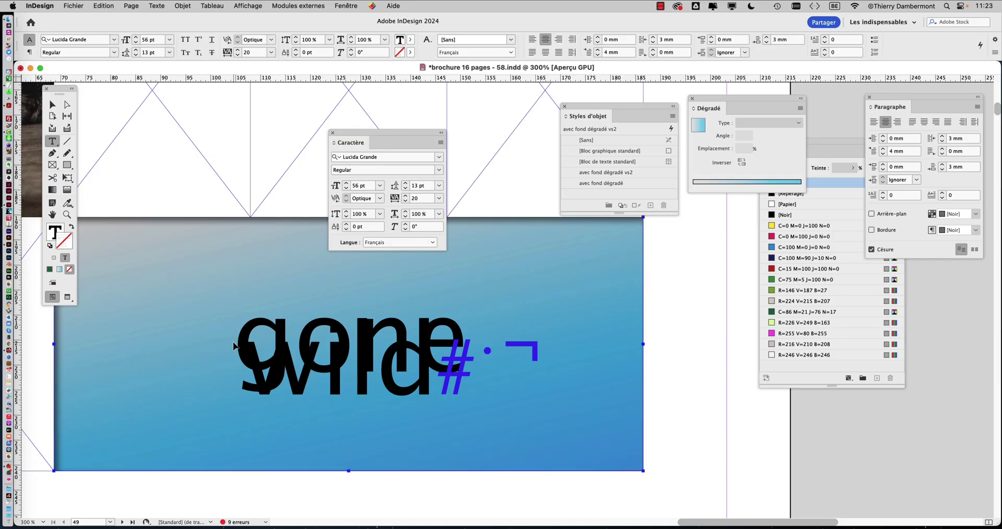
key(super+a)
click(405, 182)
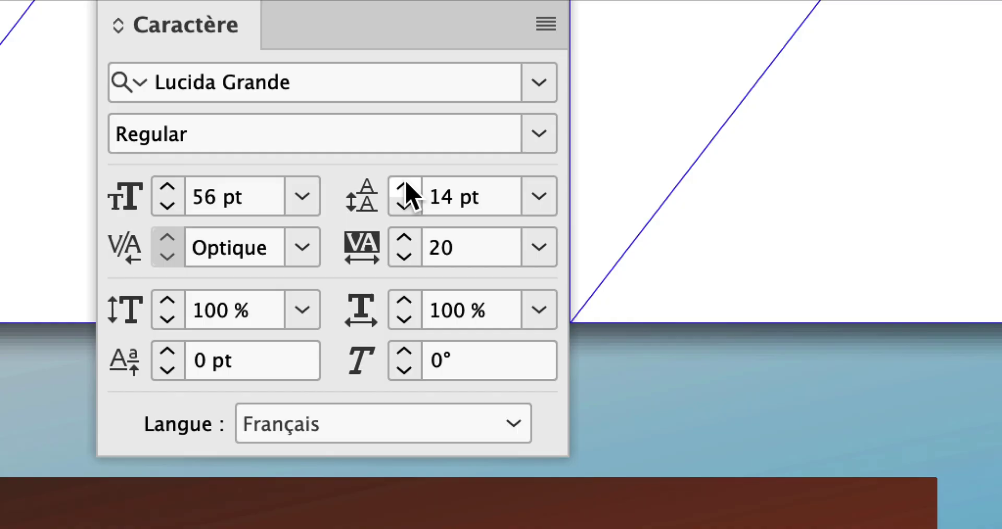
click(405, 183)
click(406, 184)
click(405, 184)
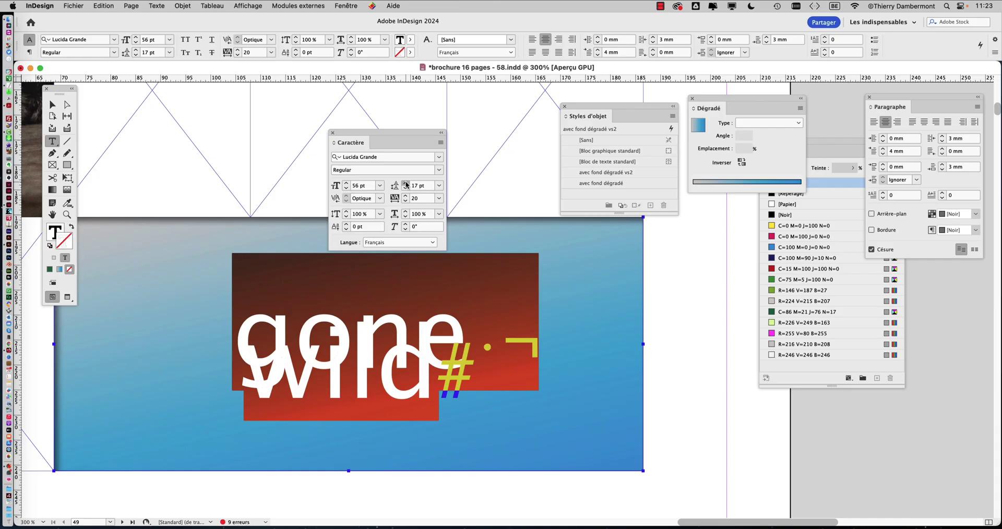
click(405, 184)
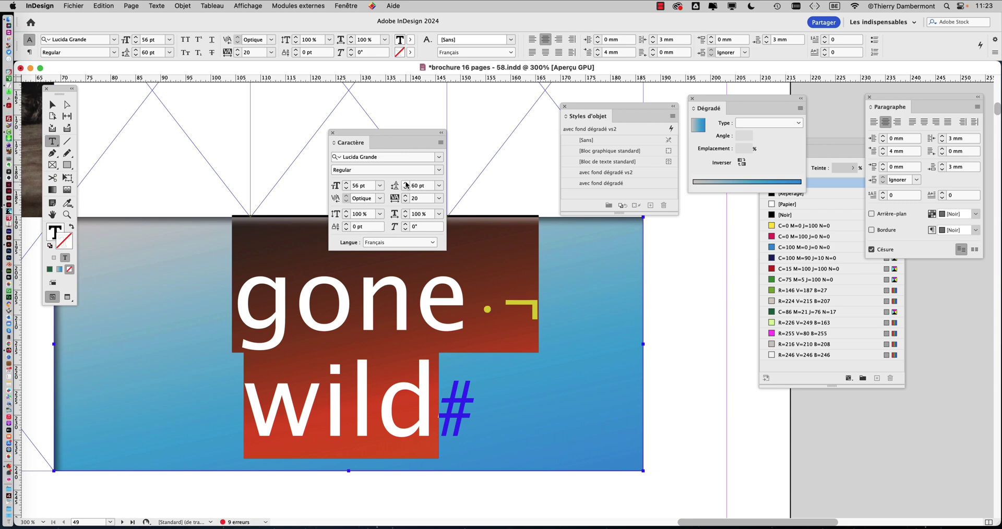
Delete the space after "gone" and reduce the text size of both lines to 50 pt.
click(492, 305)
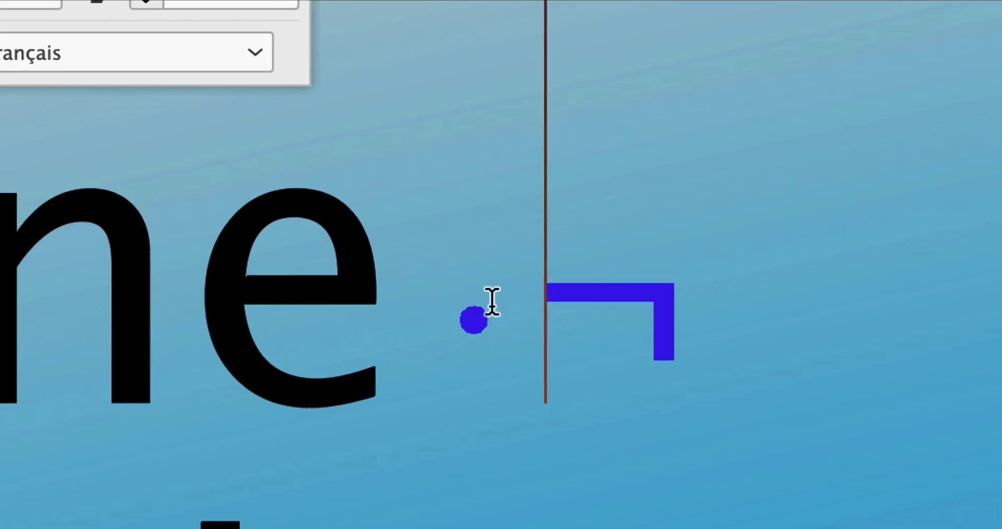
double_click(480, 304)
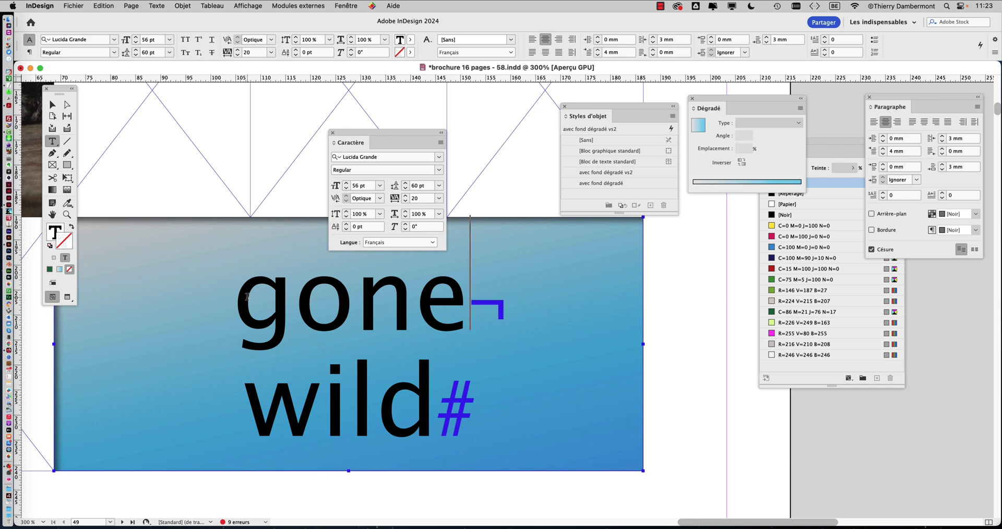
drag(246, 298, 491, 414)
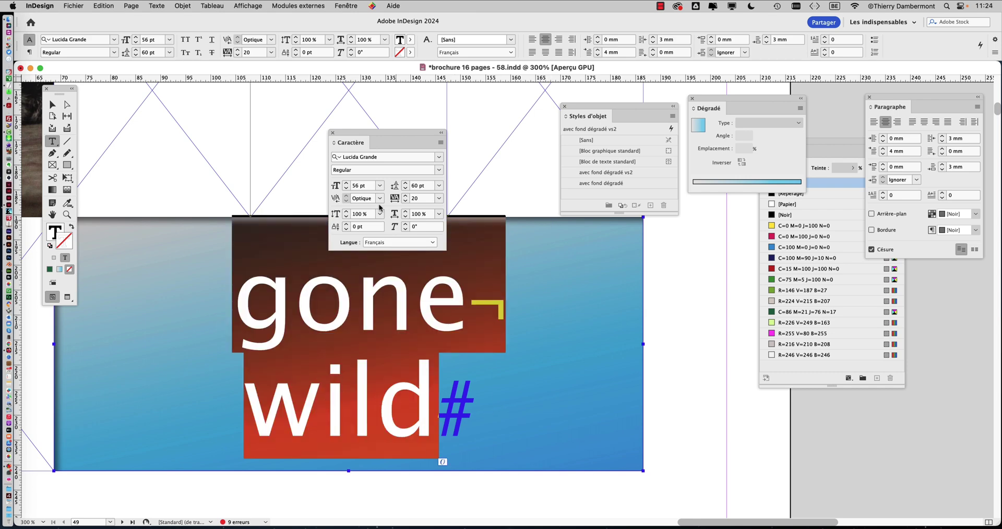
click(346, 183)
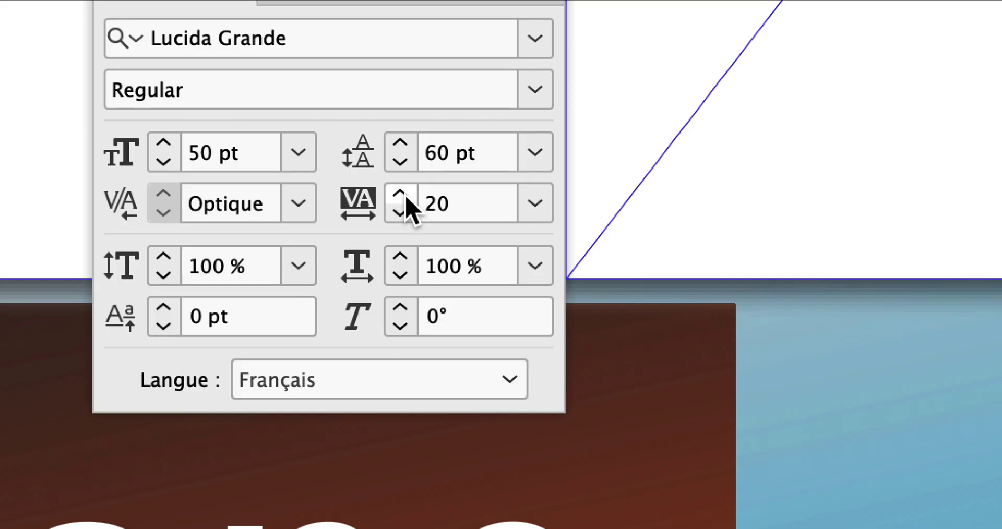
Increase the tracking of both "gone wild" lines to 450, then reselect the whole text.
click(406, 197)
click(406, 197)
click(406, 197)
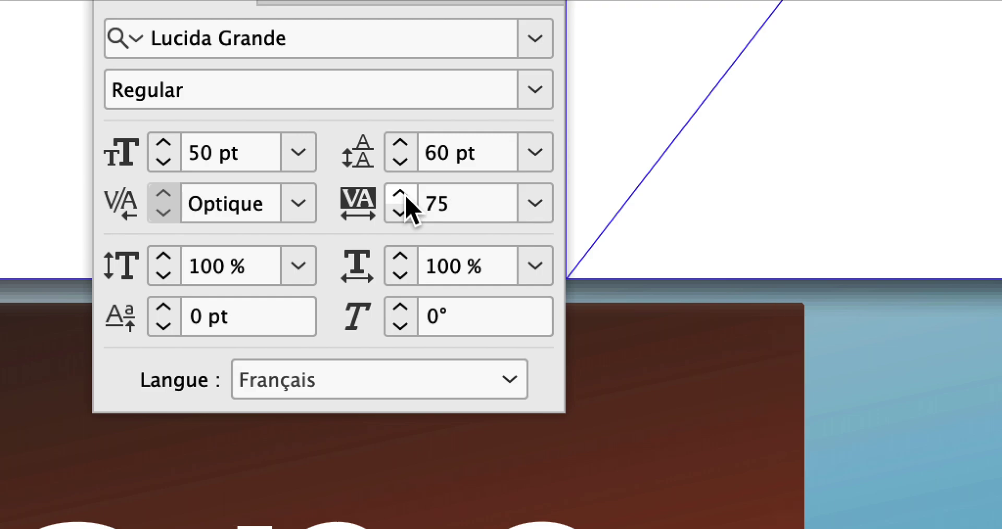
click(406, 197)
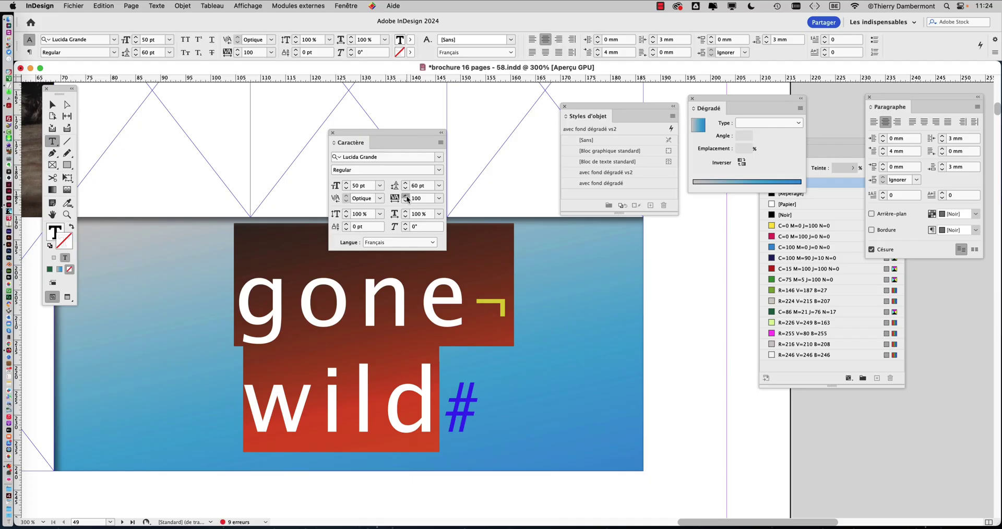
click(406, 197)
click(406, 197)
click(406, 198)
click(406, 197)
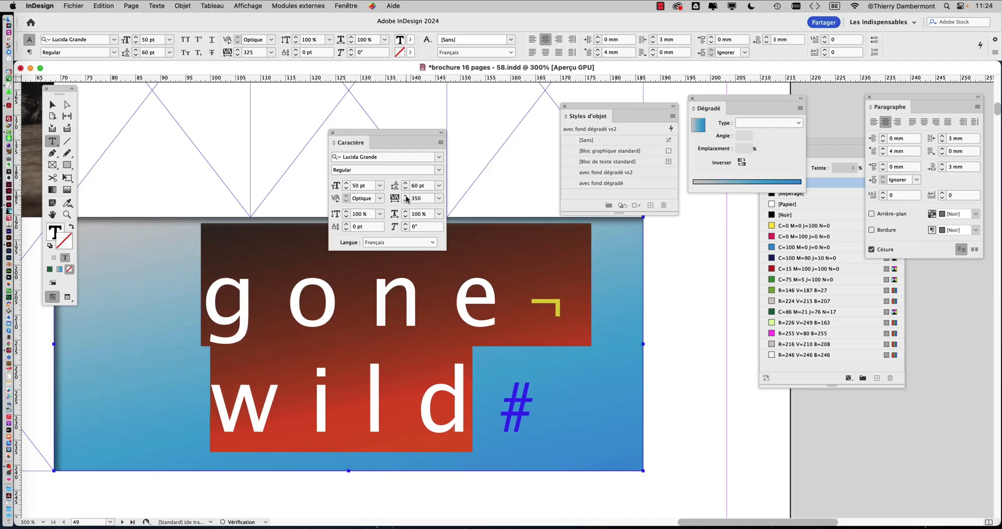
click(406, 198)
click(406, 197)
click(406, 198)
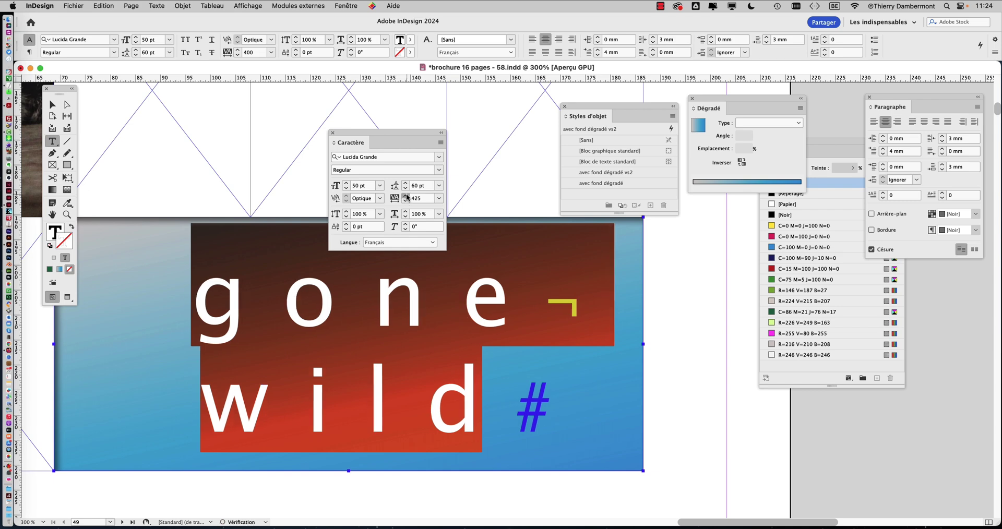
click(406, 197)
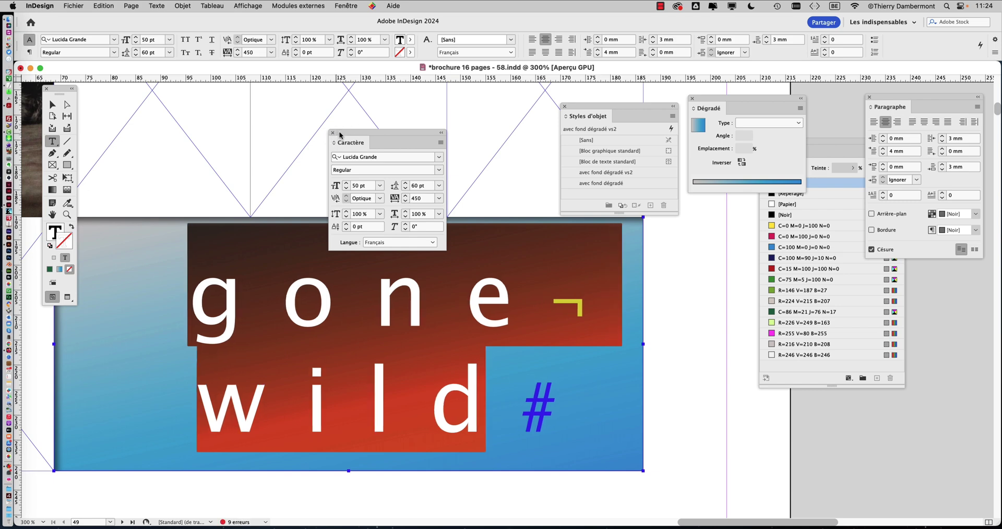
click(211, 292)
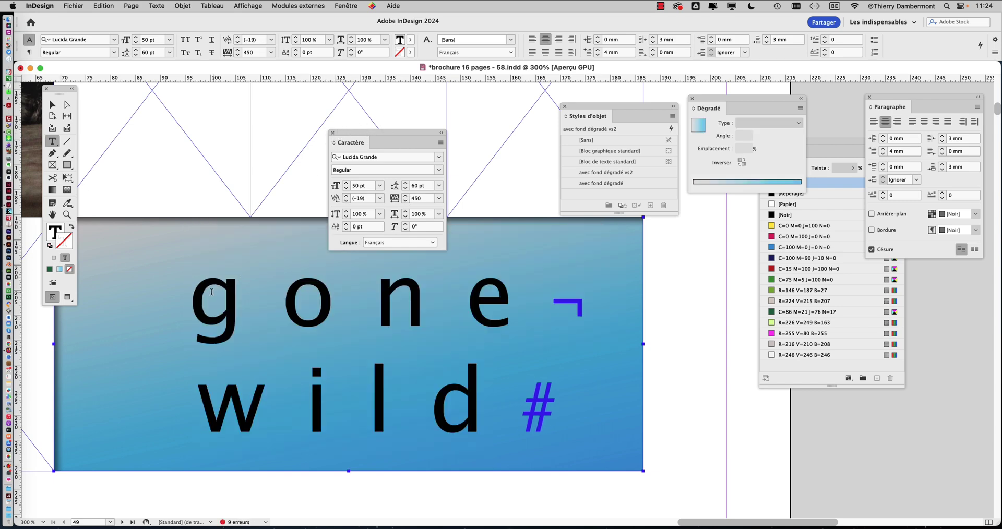
key(super+a)
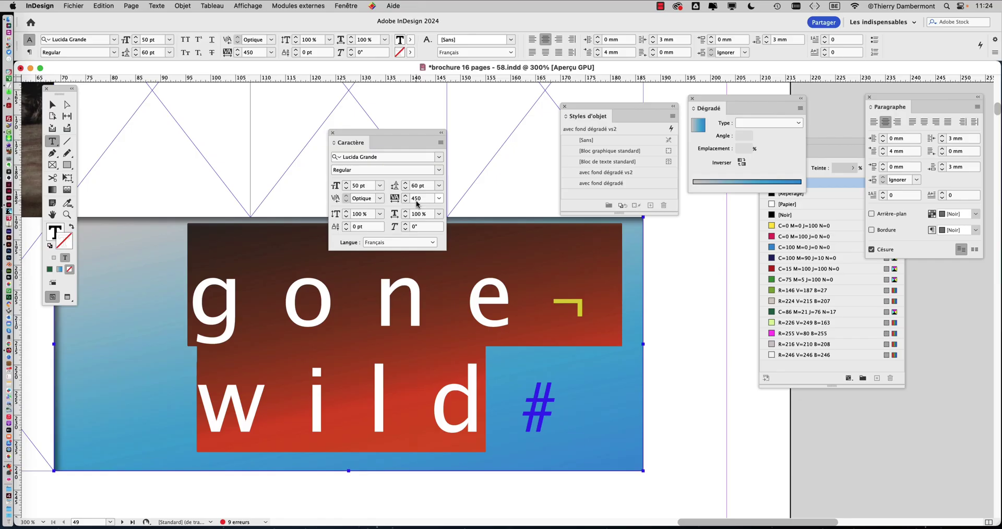
Deselect the text and save the document under the new name brochure 16 pages - 59.indd.
click(52, 104)
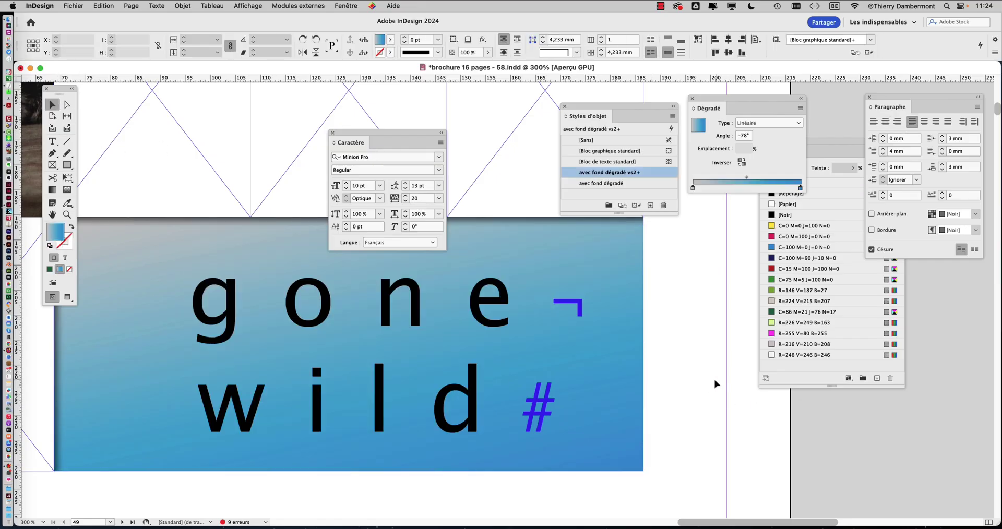
click(715, 384)
key(super+minus)
key(super+minus)
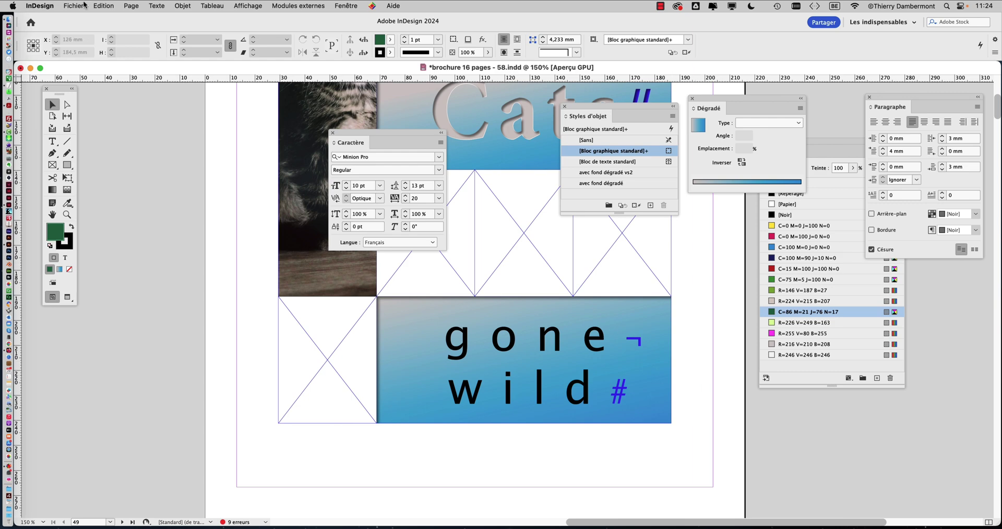
click(84, 5)
click(120, 92)
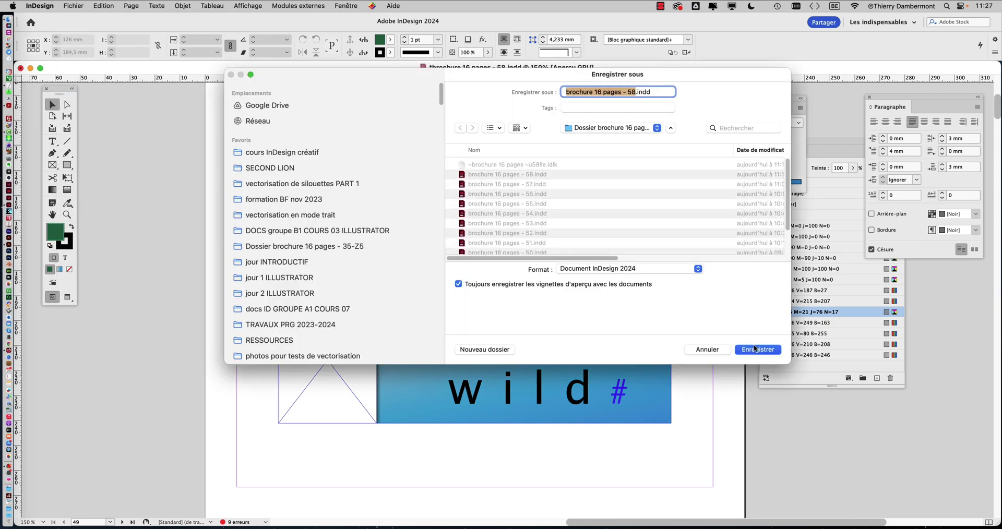
click(761, 350)
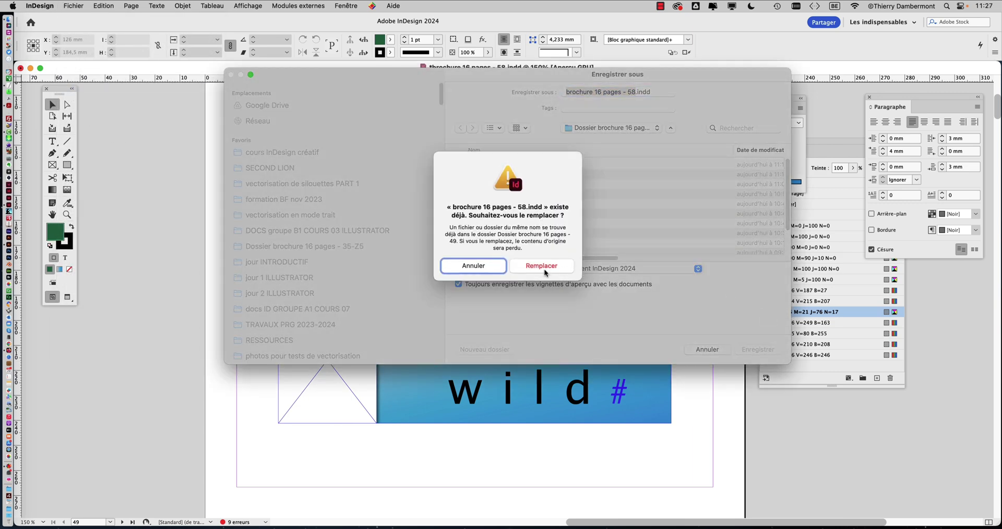
click(491, 272)
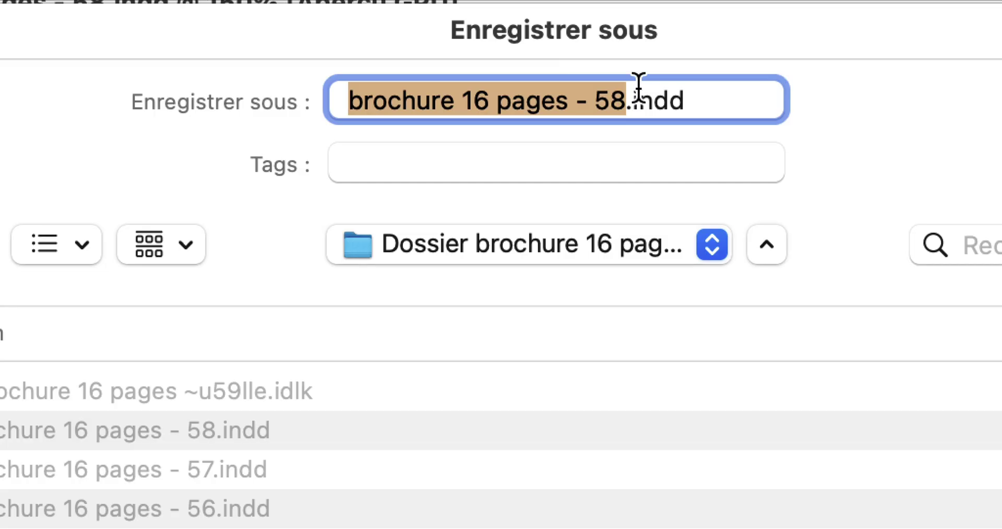
click(636, 92)
key(BackSpace)
text(9)
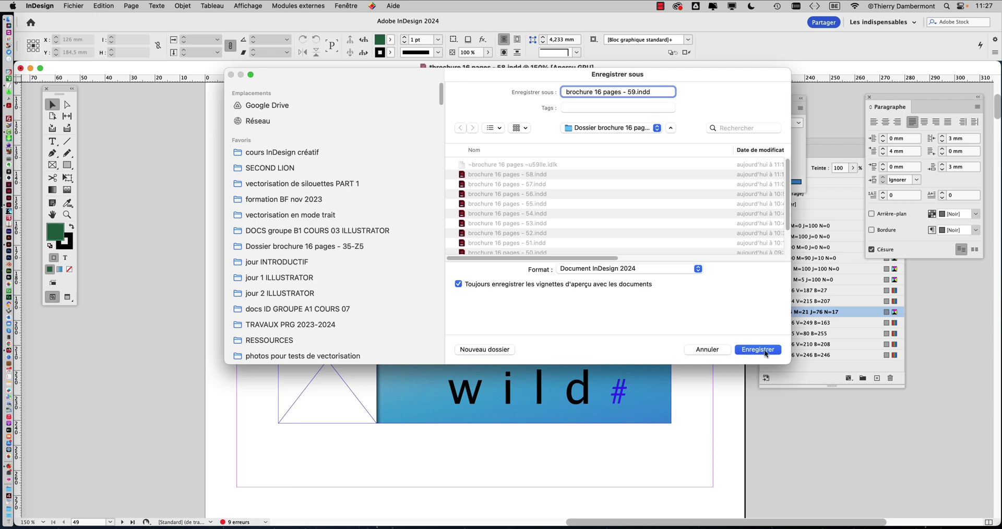
click(764, 350)
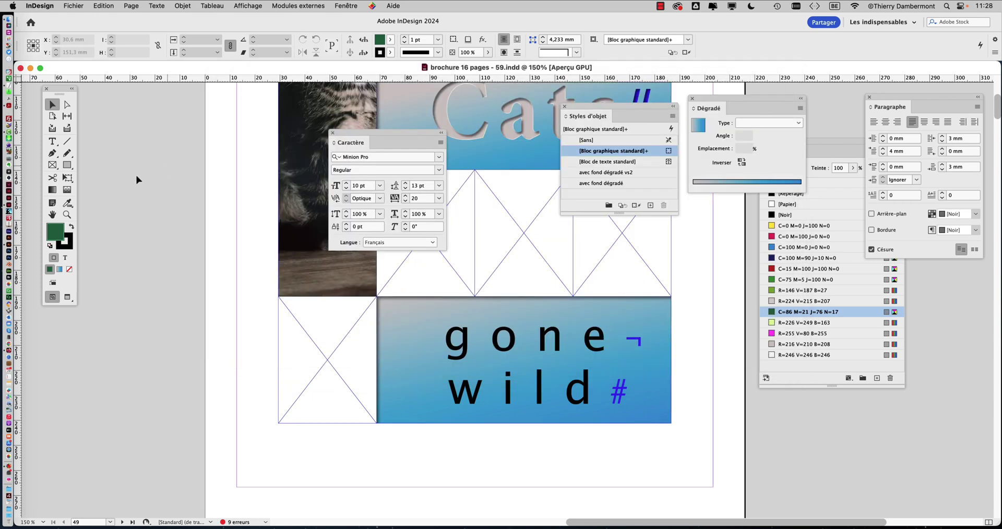
Replace the forced line break between "gone" and "wild" with a paragraph break.
click(52, 141)
click(452, 385)
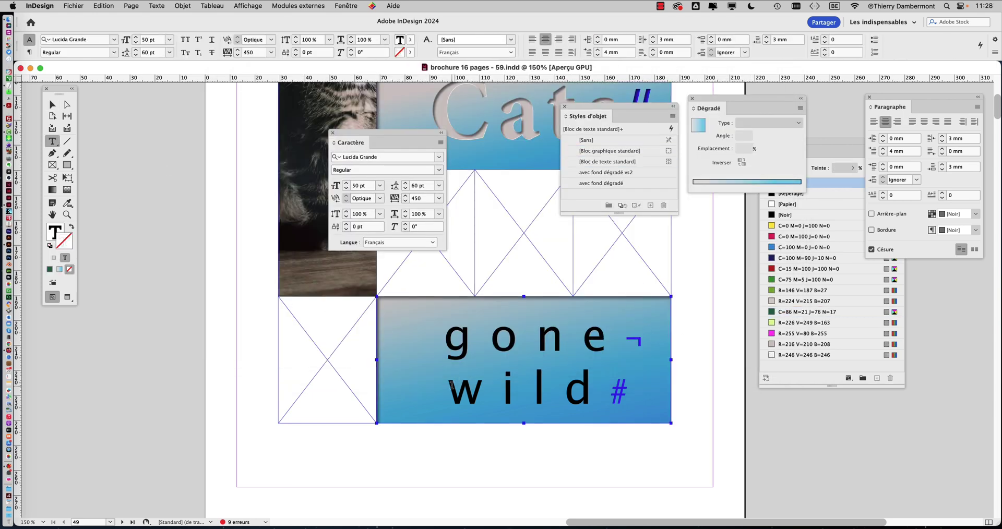
key(BackSpace)
key(BackSpace)
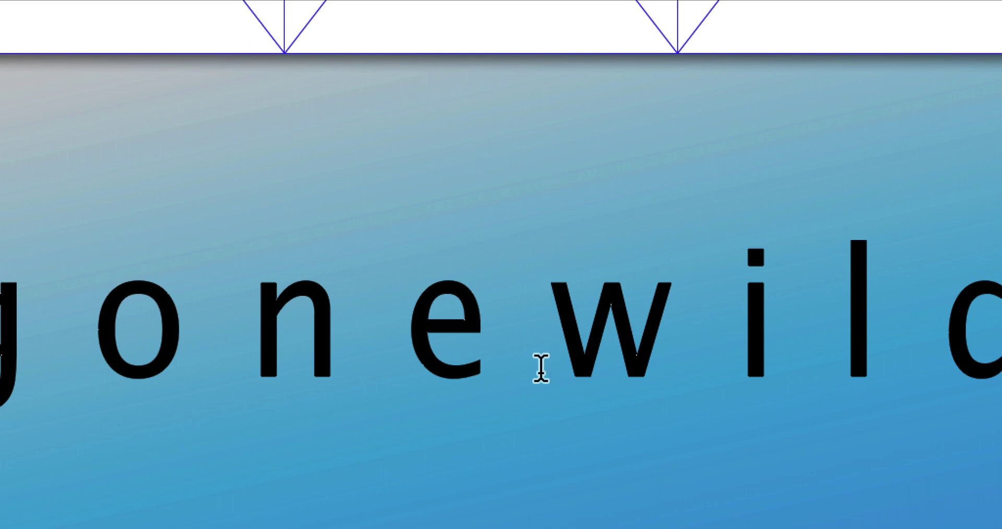
key(Return)
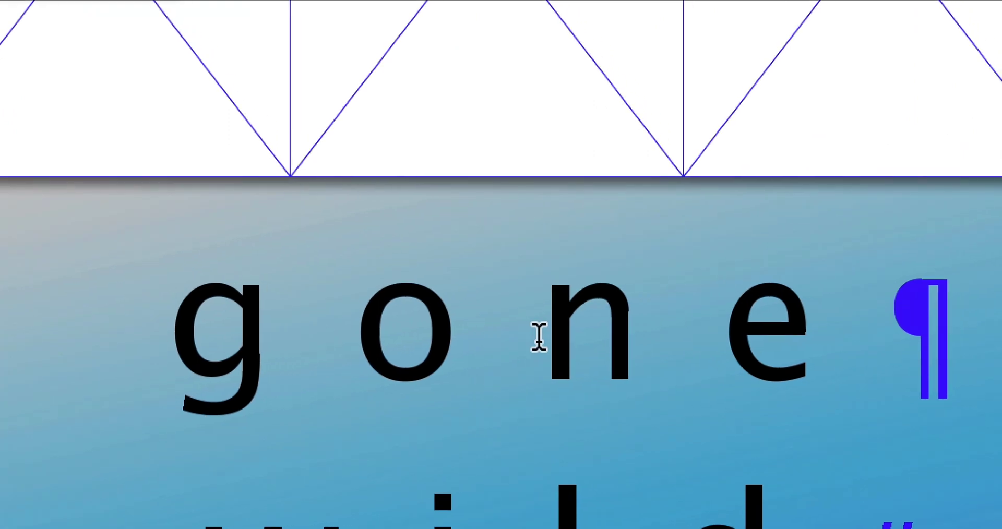
Place the cursor in "gone" and move the character and paragraph settings away from the gradient frames, beside the cat photo.
click(206, 323)
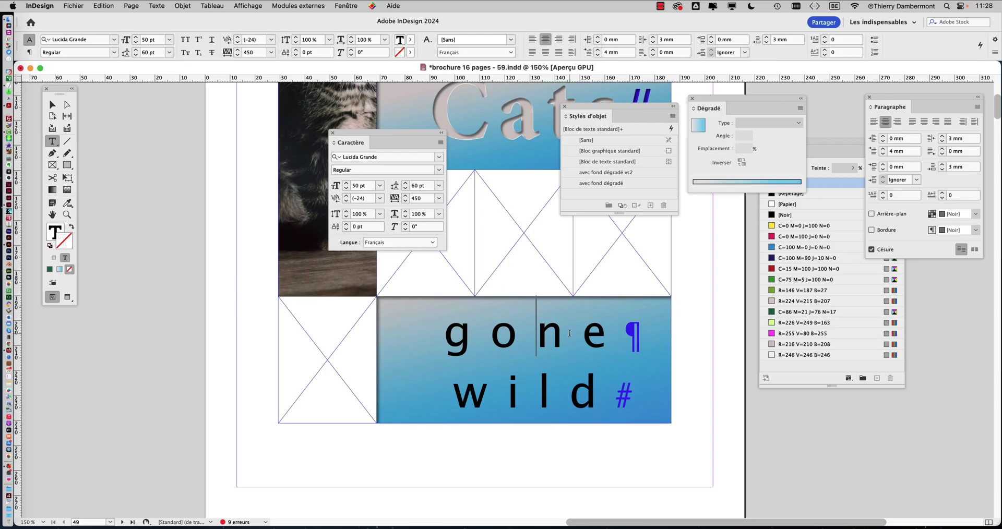
drag(363, 136, 142, 330)
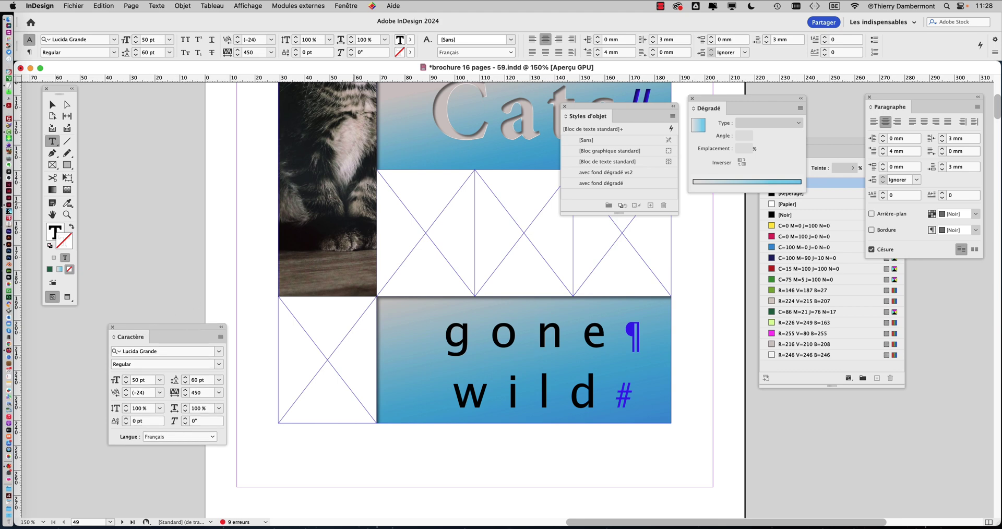
drag(893, 98, 152, 98)
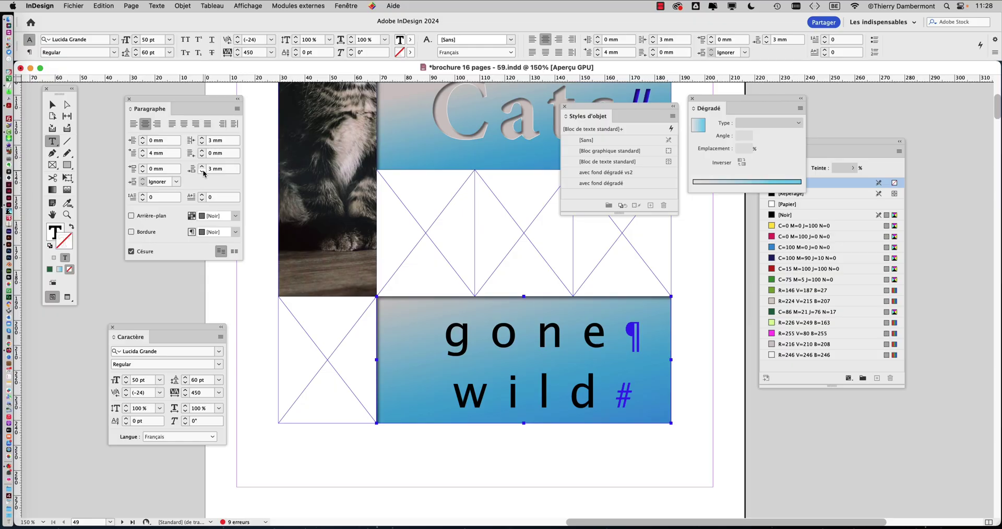
Reduce the space after the "gone" paragraph to 0 mm.
click(202, 171)
click(202, 171)
click(203, 171)
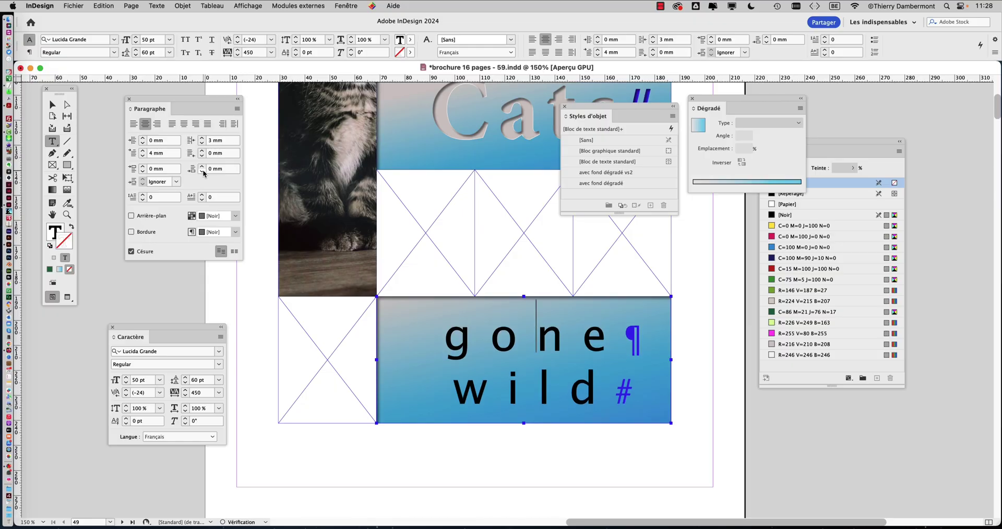
Raise the space after the "gone" paragraph to 7 mm and bring it back to 0 mm.
click(202, 167)
click(202, 167)
click(201, 166)
click(202, 167)
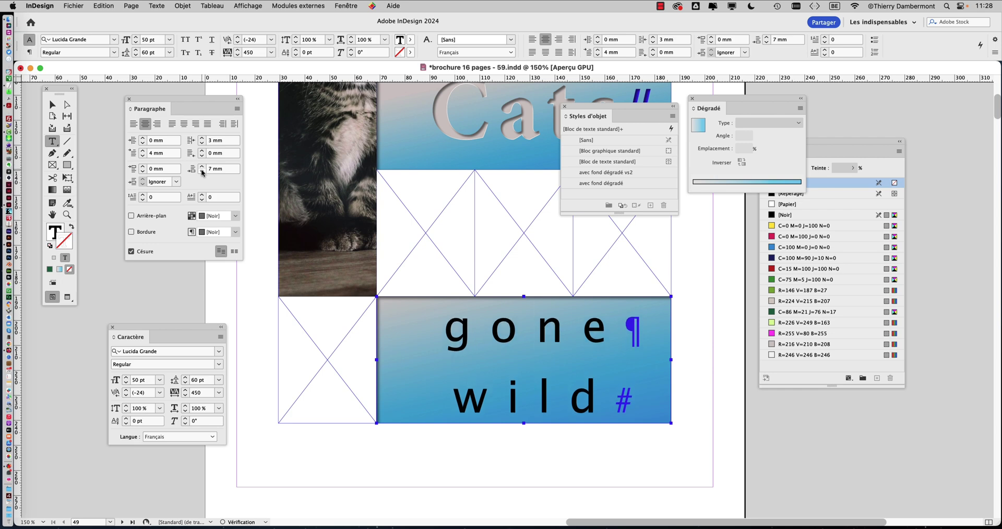
click(202, 172)
click(202, 172)
click(203, 172)
click(203, 172)
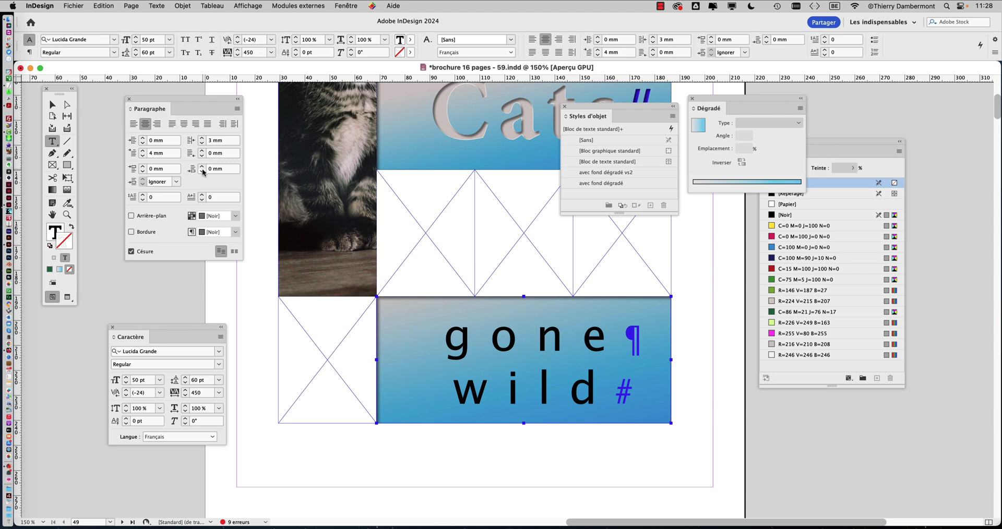
Increase the spacing below "gone" to 7 mm once more and reset it to 0 mm.
click(202, 168)
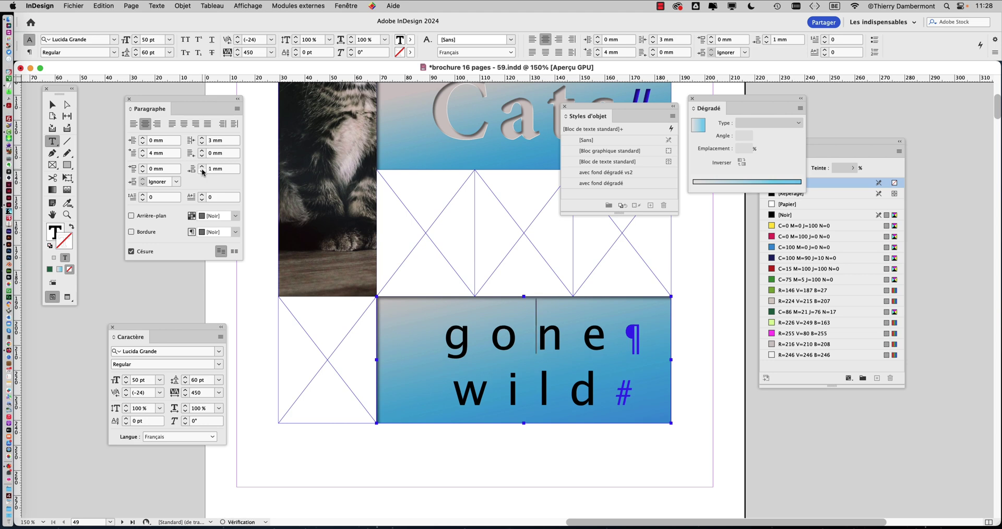
click(201, 168)
click(202, 168)
click(202, 168)
click(201, 168)
click(202, 168)
click(202, 171)
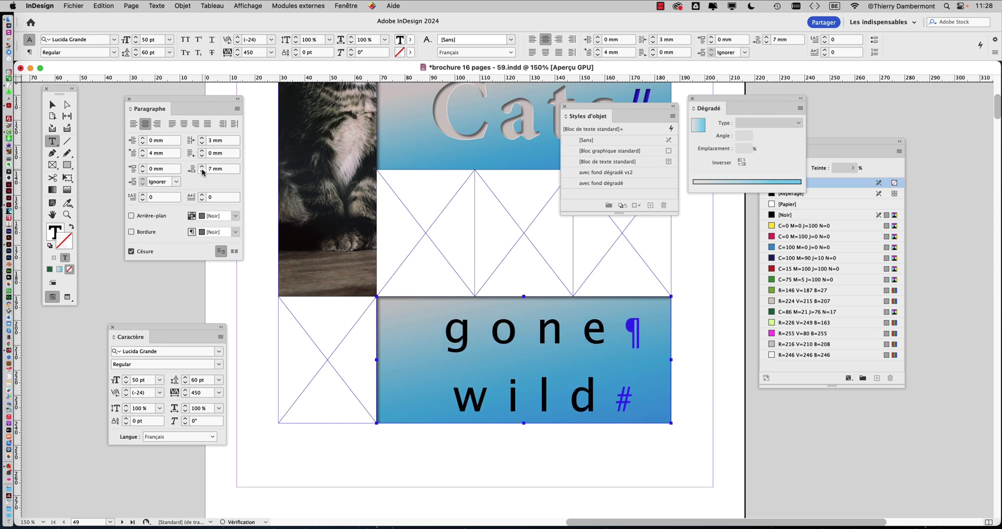
click(201, 171)
click(202, 170)
click(202, 170)
click(202, 170)
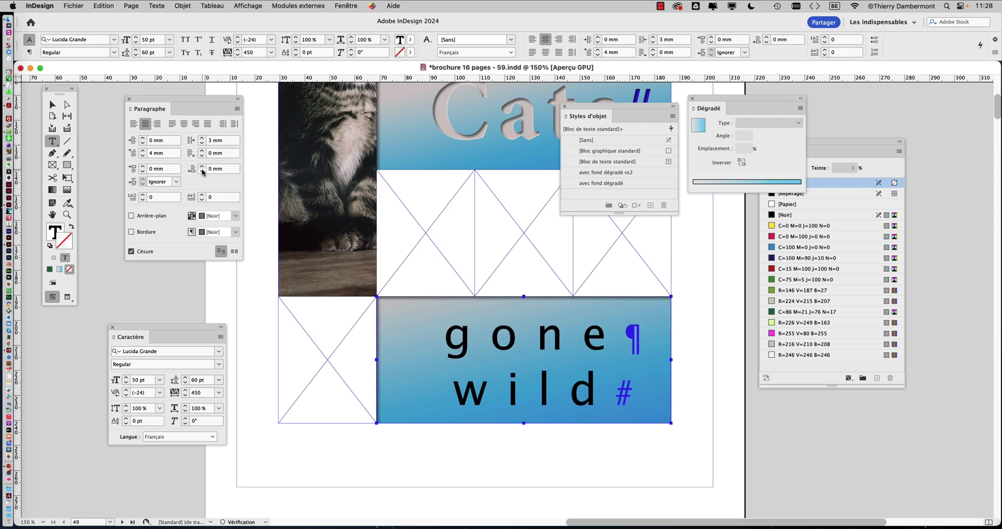
Replace the paragraph break after "gone" with a forced line break and save the document.
key(Right)
key(Right)
key(Delete)
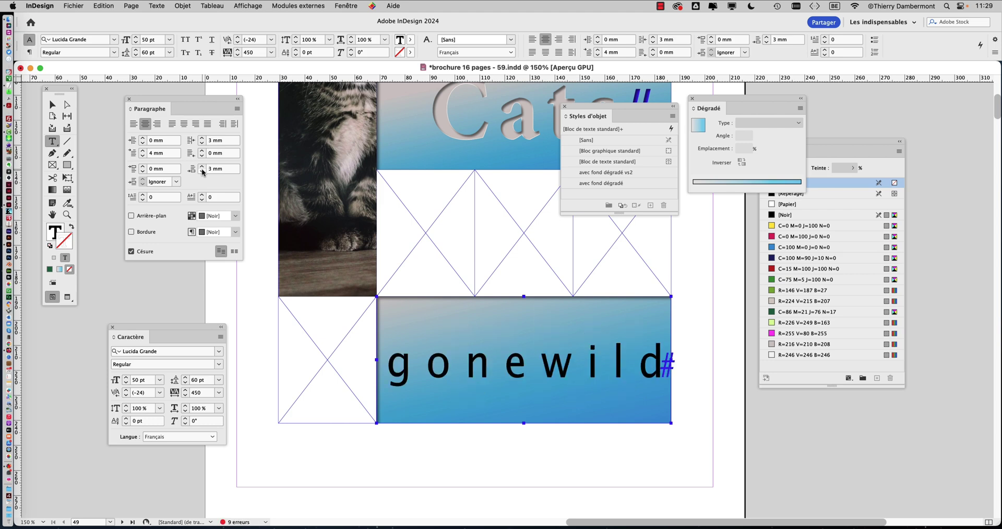
key(Return)
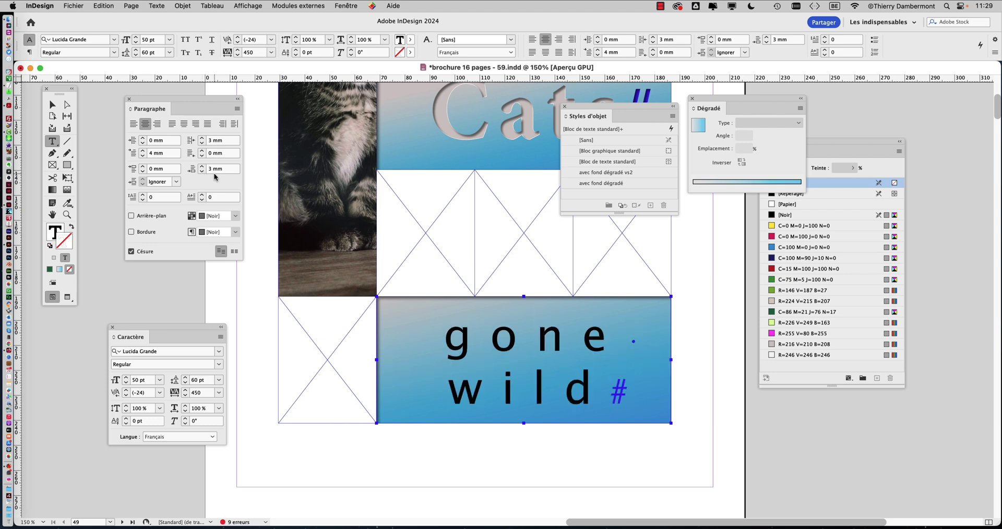
key(BackSpace)
key(shift+Return)
key(super+s)
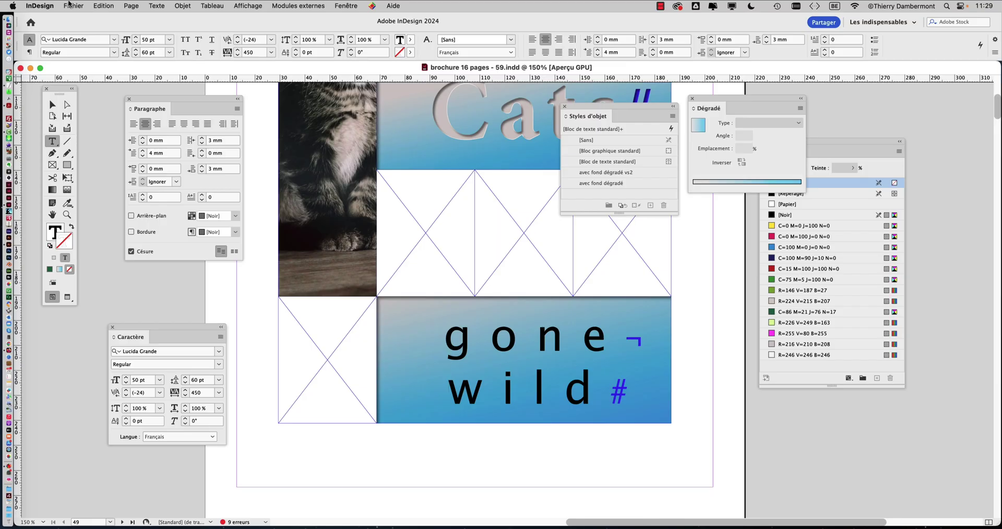
click(74, 6)
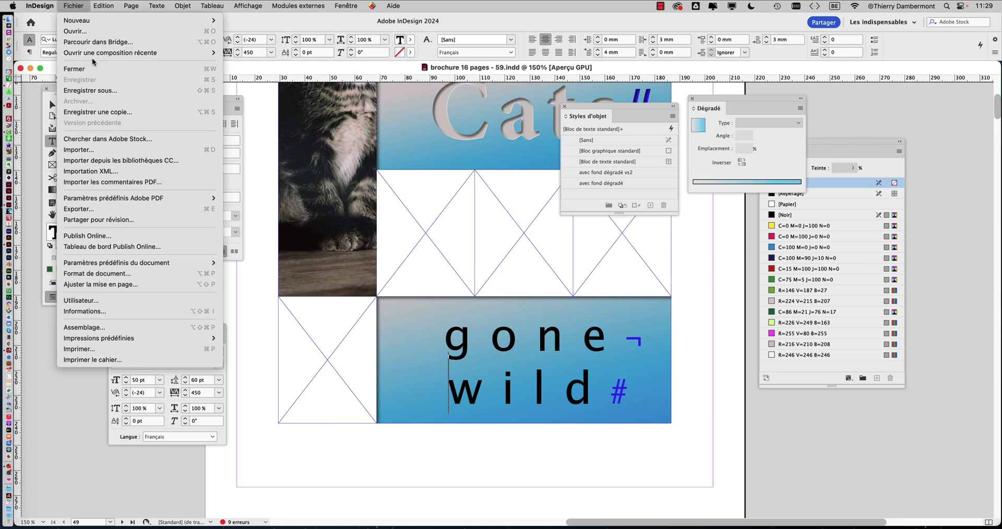
click(150, 472)
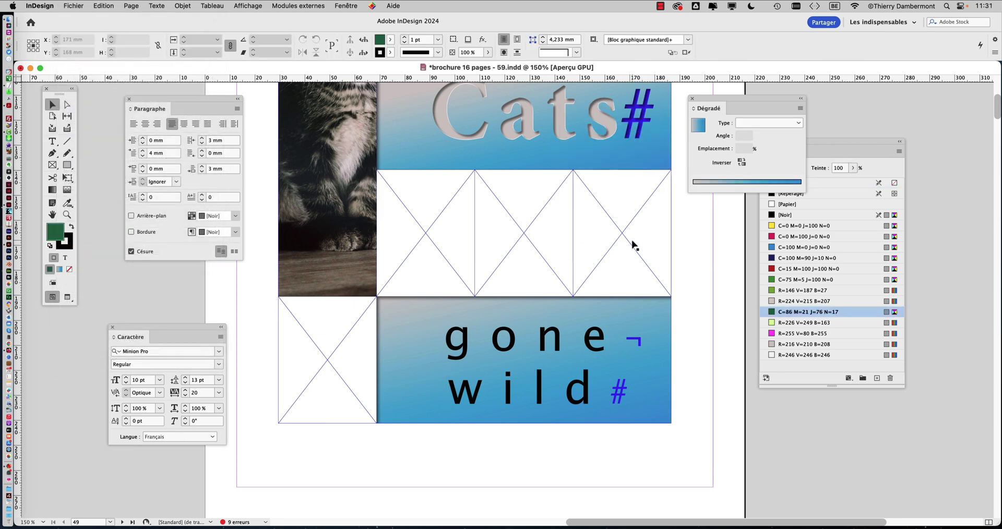
Select the Cats frame and close the gradient settings.
key(super+minus)
drag(543, 204, 486, 221)
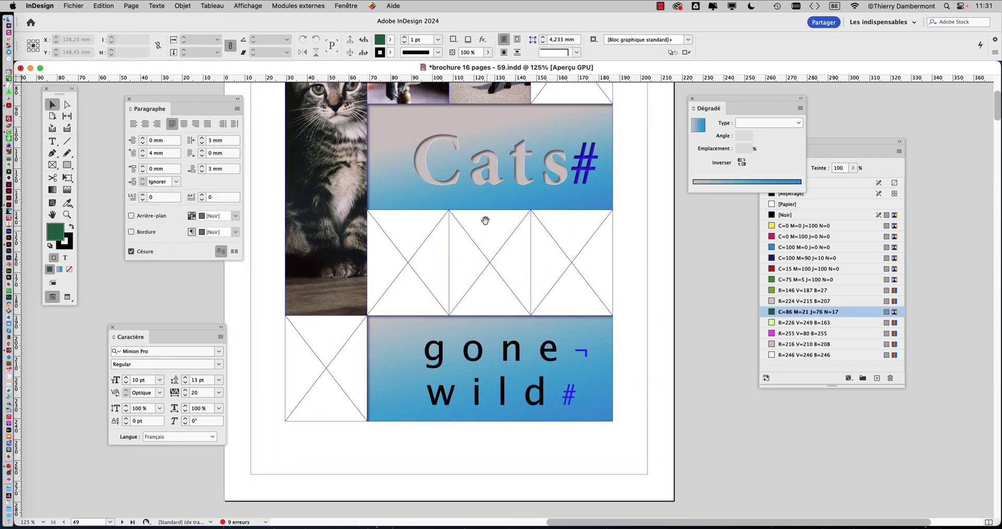
click(483, 182)
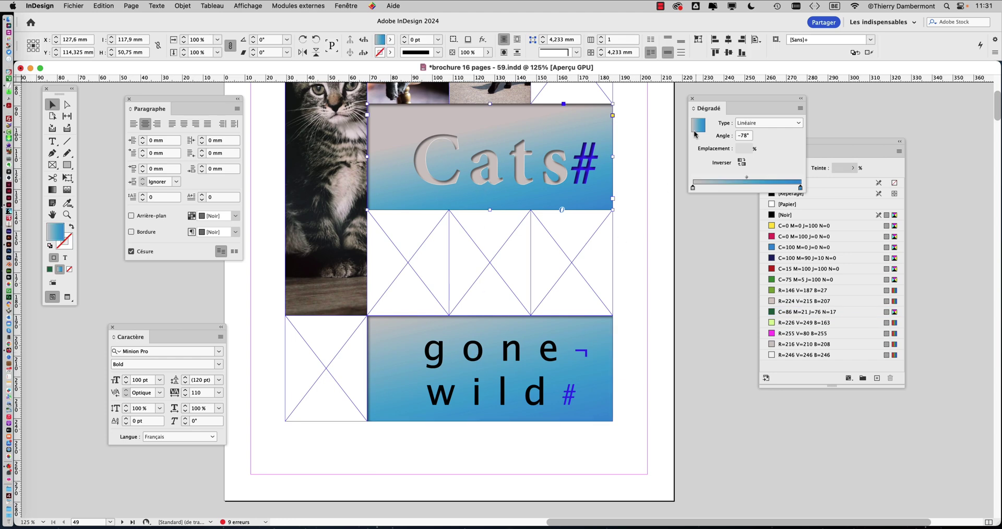
click(692, 98)
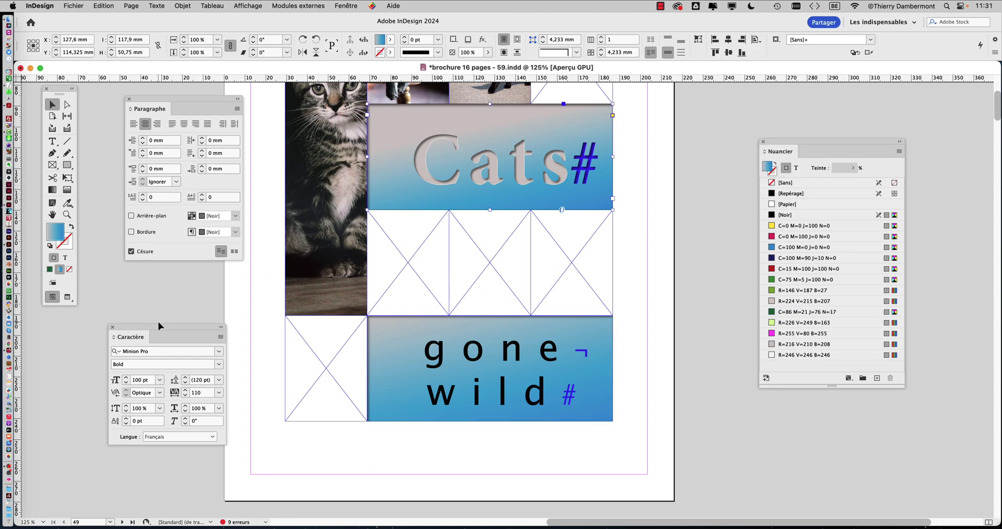
Open the object styles and apply the style "avec fond dégradé vs2" to the Cats frame.
scroll(616, 231, right, 5)
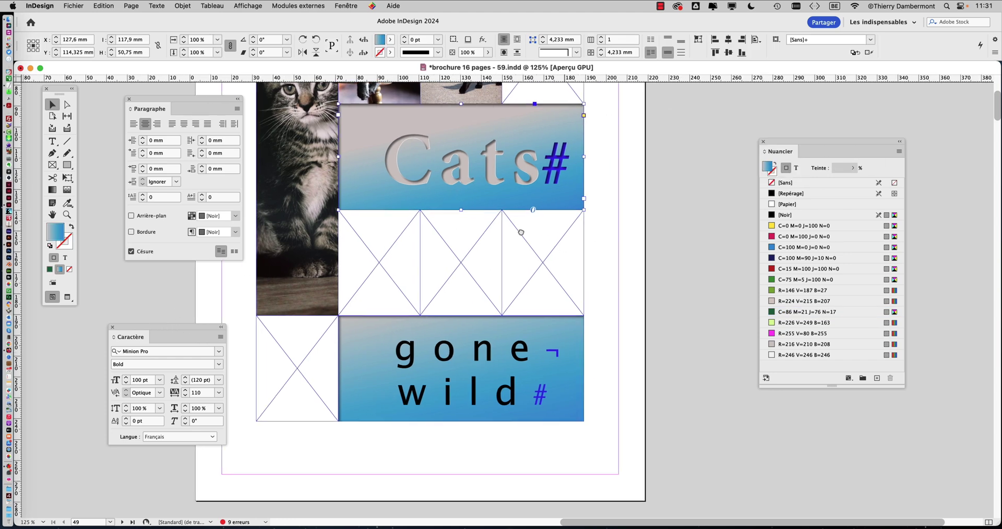
drag(476, 226, 476, 226)
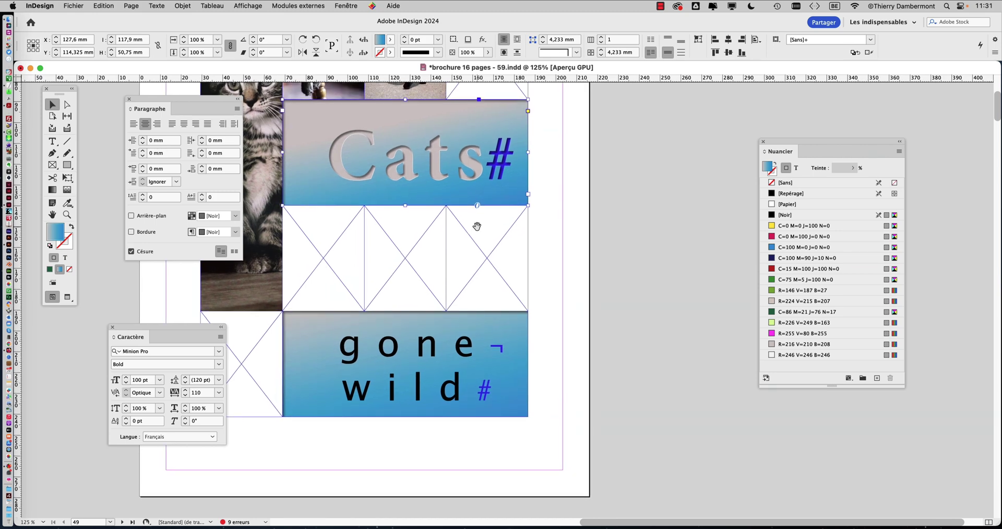
click(160, 5)
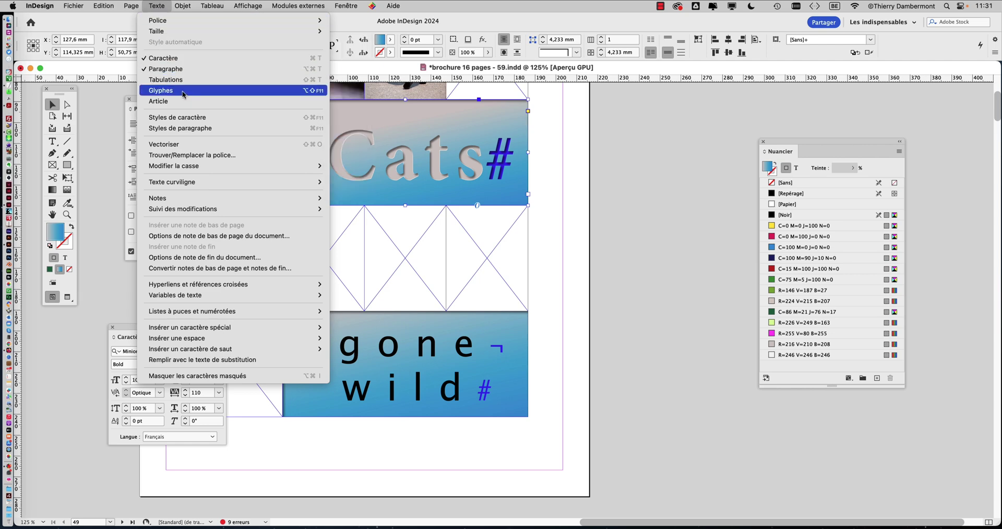
mouse_move(473, 266)
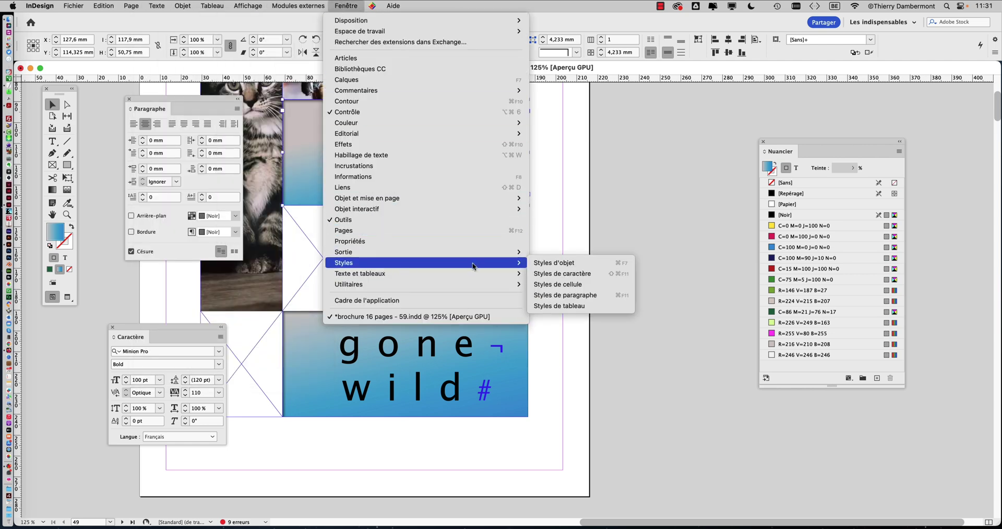
click(546, 262)
drag(602, 112, 592, 131)
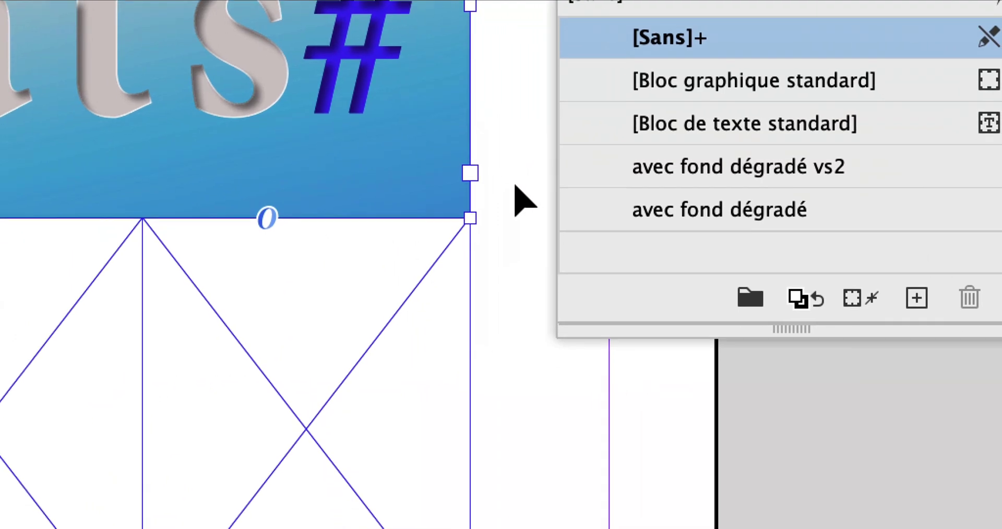
click(611, 175)
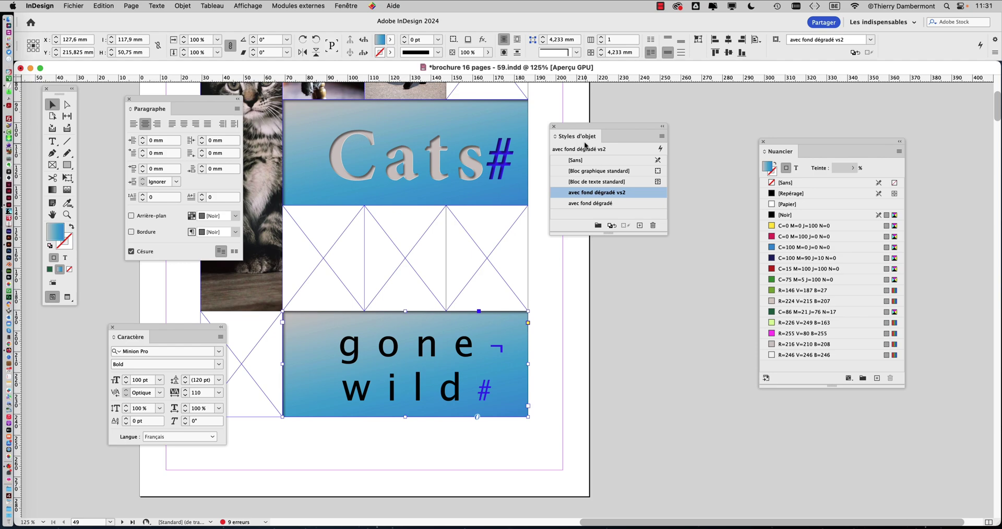
Move the object styles list off the "gone wild" area to a spot beside the Cats frame.
drag(574, 128, 574, 302)
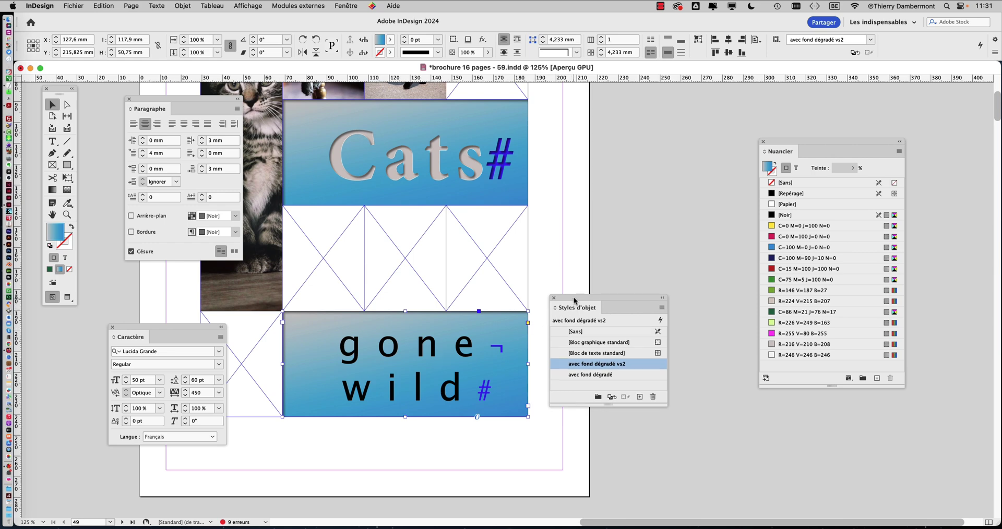
drag(573, 307, 672, 166)
key(super+minus)
scroll(531, 258, up, 1)
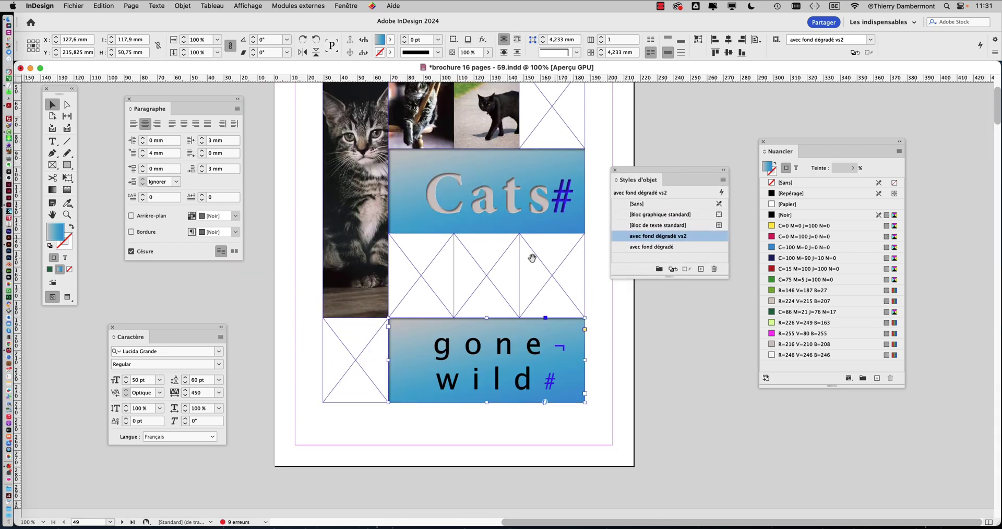